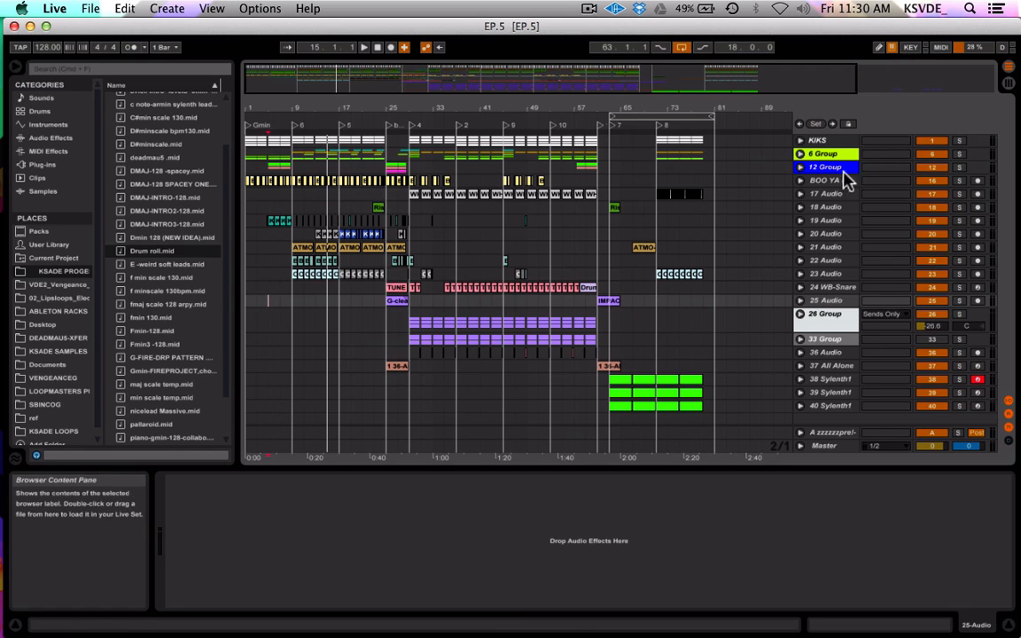
Unfold the 6 Group and its 8 Audio track to examine the white noise clips starting at bar 9
drag(397, 80, 396, 131)
click(801, 154)
scroll(452, 259, left, 10)
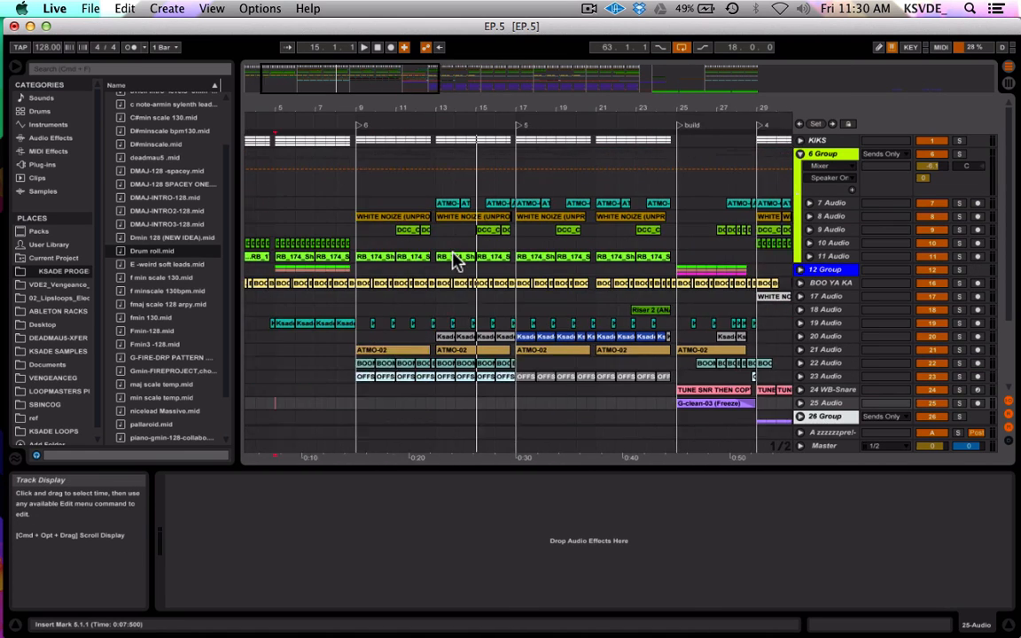
click(458, 218)
click(457, 221)
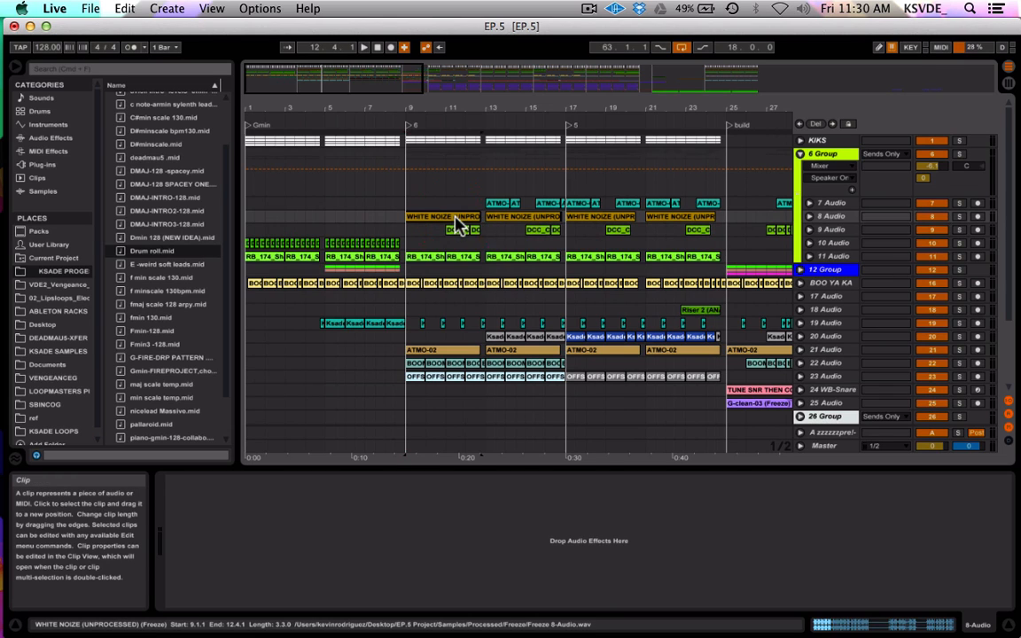
click(809, 217)
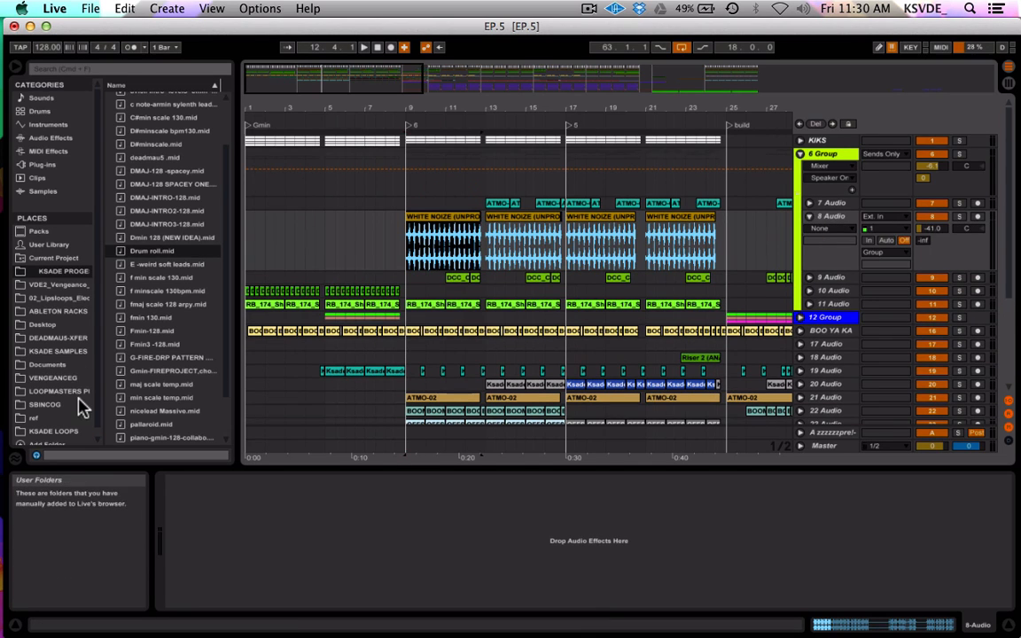
Show the contents of the KSADE LOOPS folder in the browser
scroll(69, 419, down, 1)
click(66, 423)
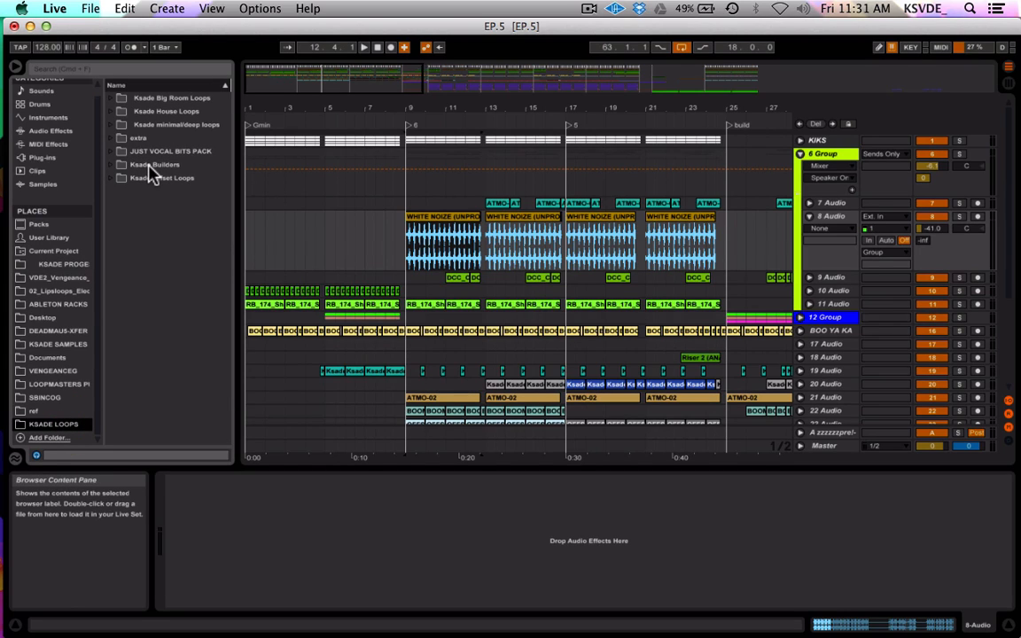
Play the 8 Audio track soloed from 8.3.1, then remove the solo
click(396, 255)
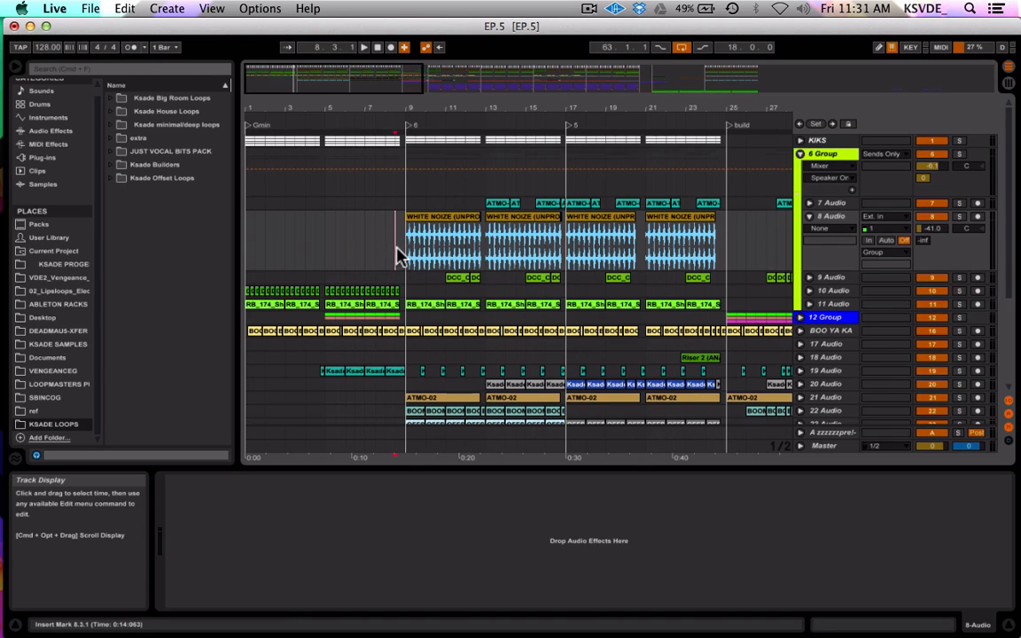
click(959, 216)
click(960, 217)
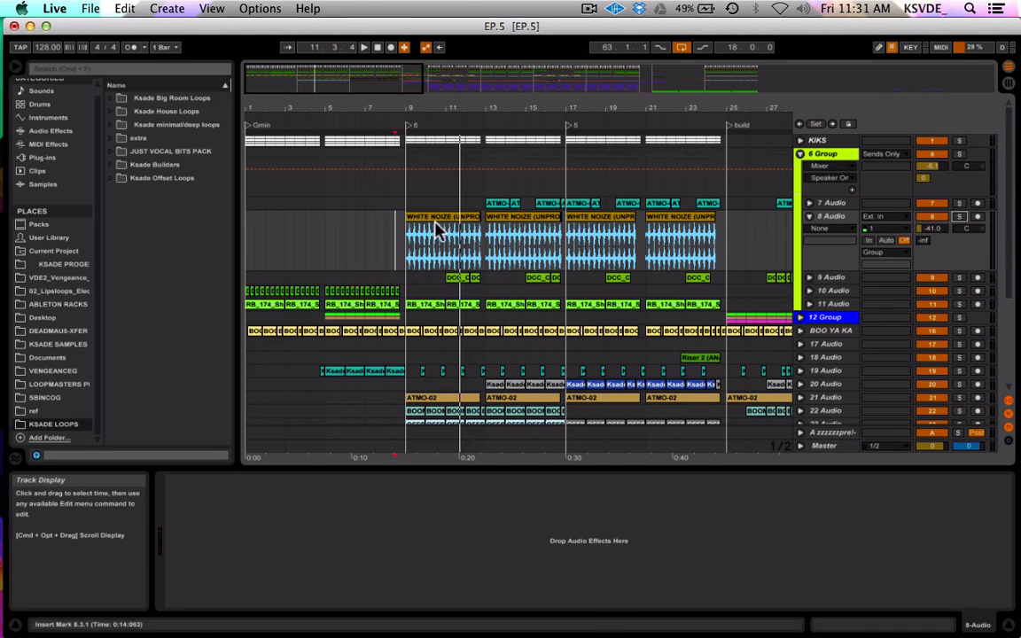
Select bars 9.1.1 to 12.1.1 of the white noise clip on 8 Audio and play the passage
drag(349, 83, 387, 235)
drag(321, 255, 592, 257)
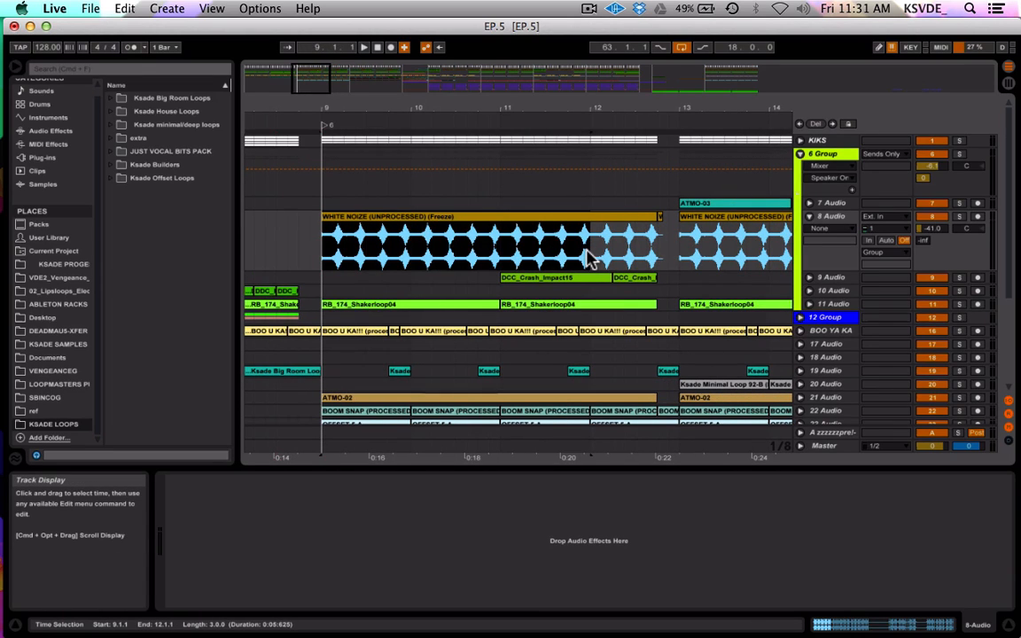
key(space)
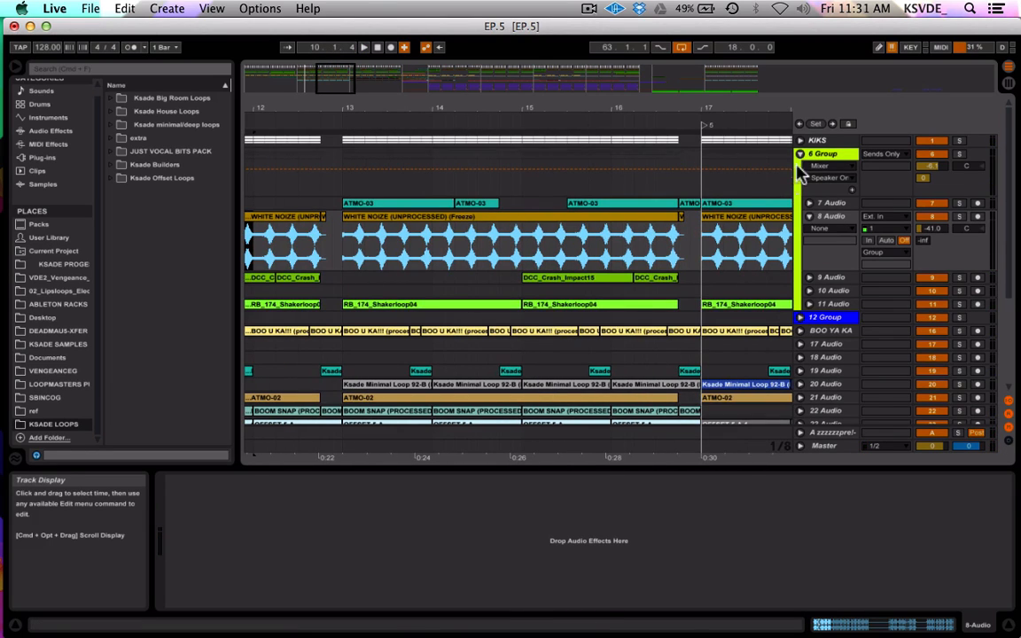
Fold the 6 Group and place the insert marker at bar 29 on the 17 Audio track
click(801, 153)
drag(334, 82, 335, 75)
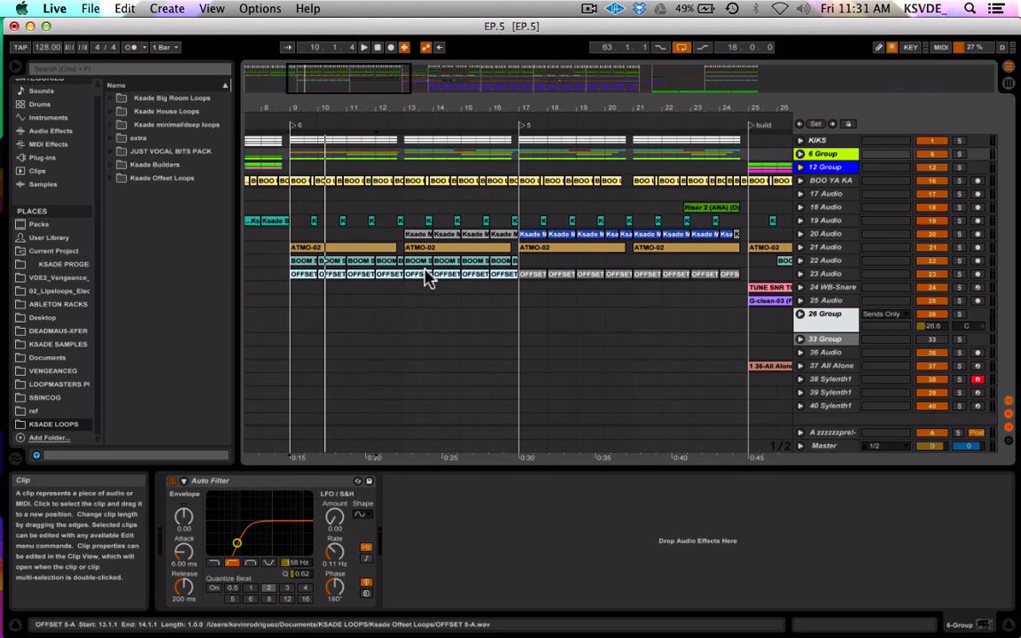
scroll(426, 277, right, 5)
scroll(426, 276, right, 3)
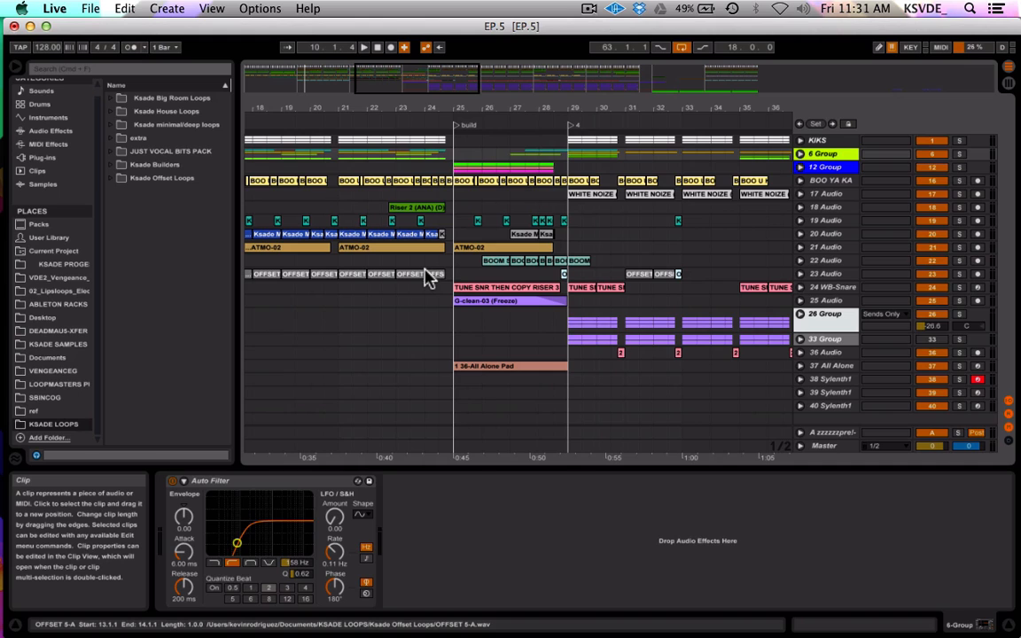
click(456, 201)
scroll(544, 208, right, 4)
scroll(544, 209, right, 3)
click(313, 200)
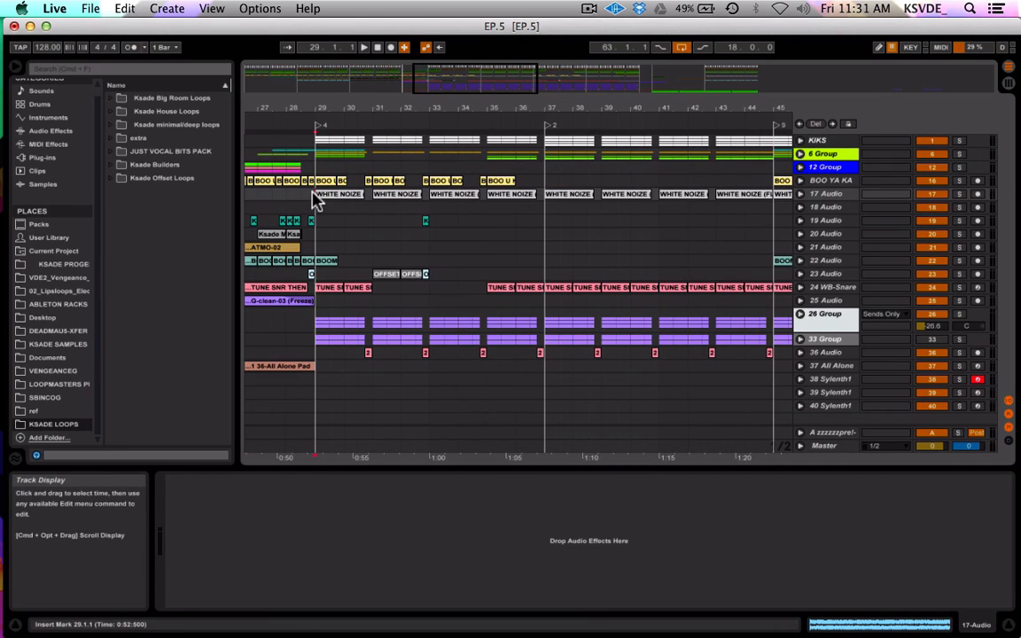
Unfold the 17 Audio track to inspect its white noise waveforms, and fold it again
click(801, 194)
click(801, 195)
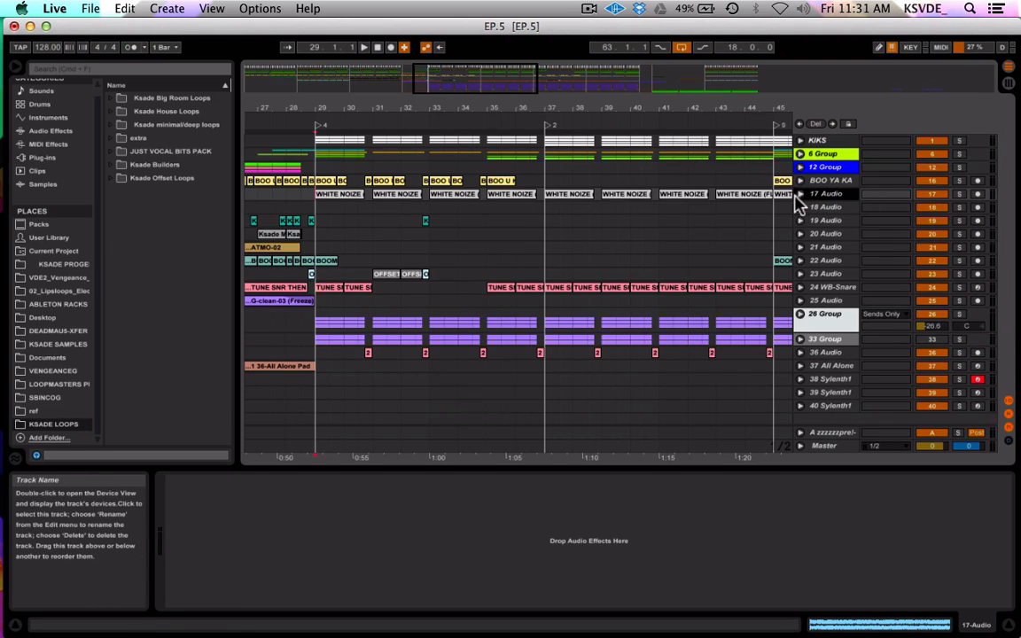
click(800, 196)
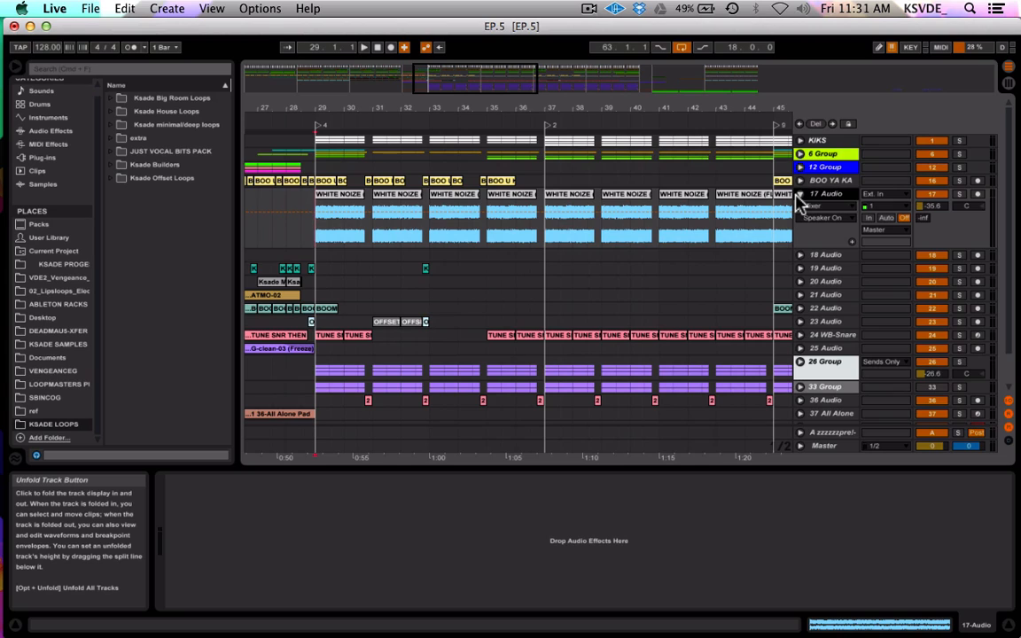
click(800, 195)
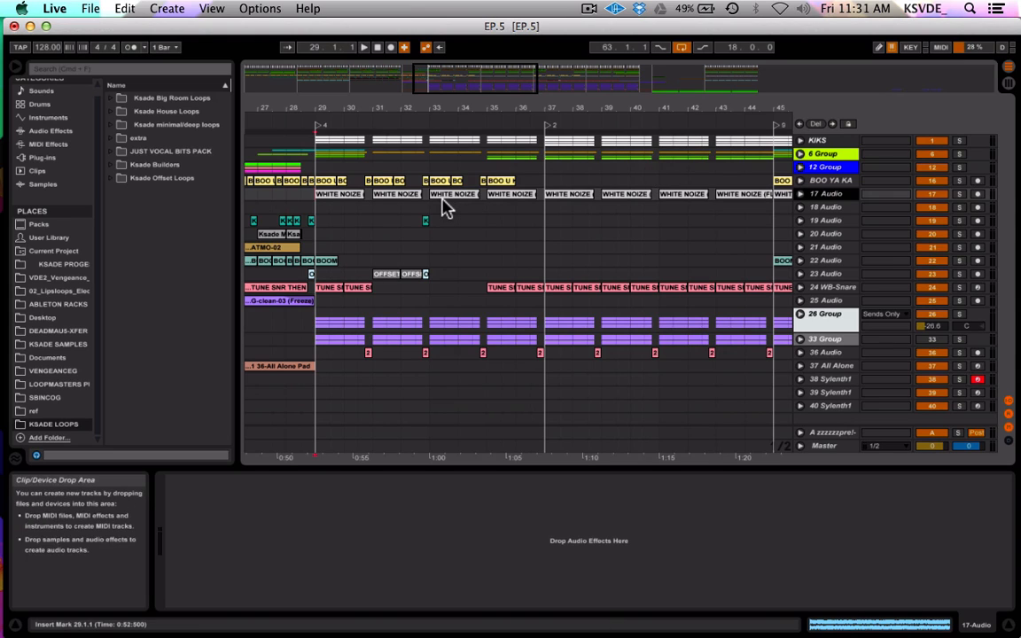
Play the 17 Audio track soloed from bar 29, then remove the solo
key(space)
click(960, 194)
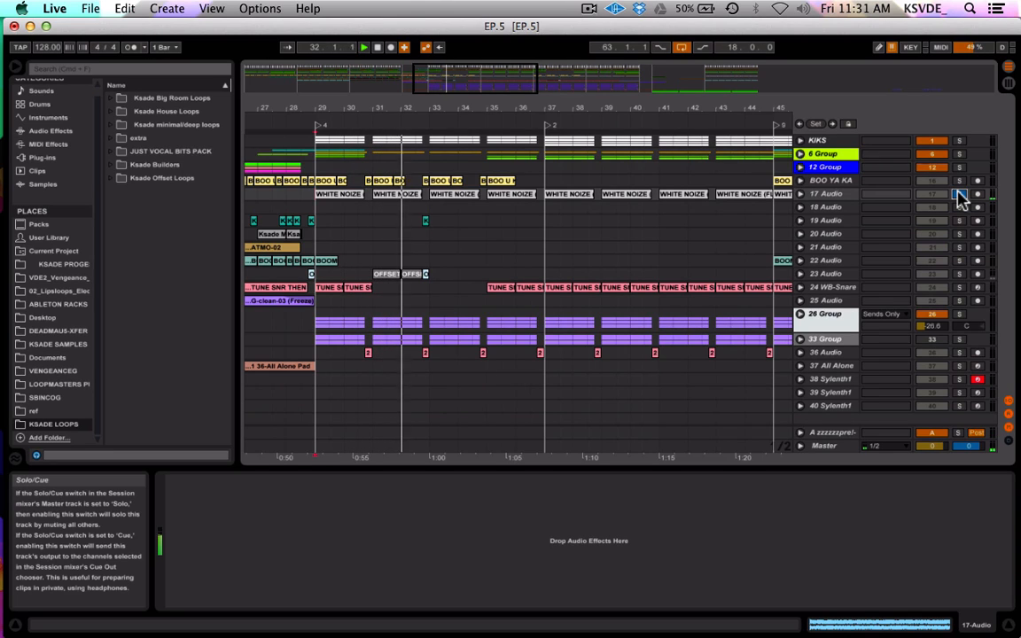
click(959, 194)
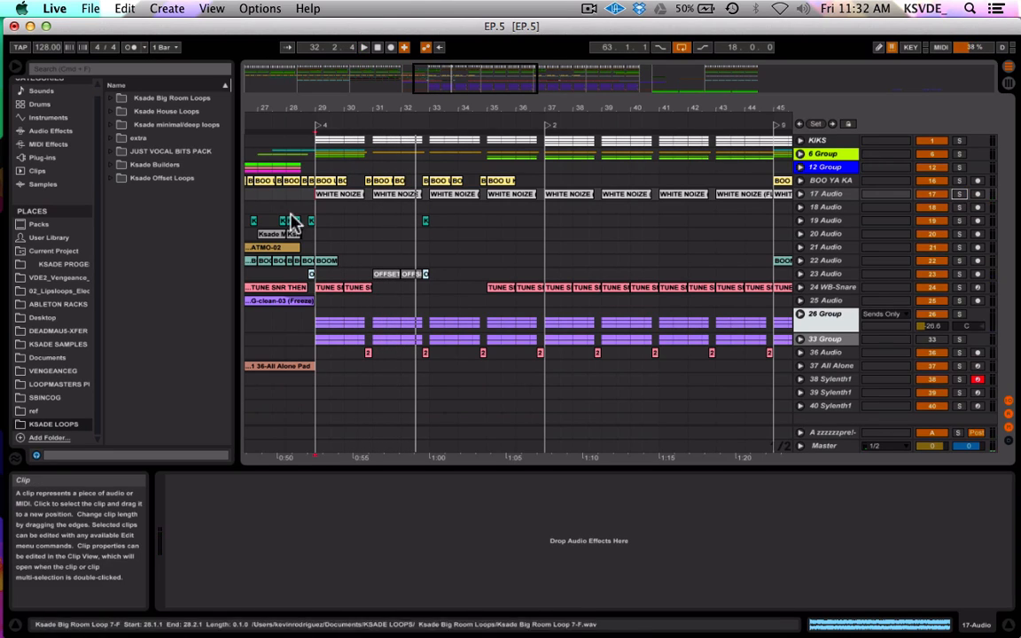
Unfold the 6 Group and play the arrangement from 22.3.1 to hear the 8 Audio white noise in context
scroll(288, 207, left, 5)
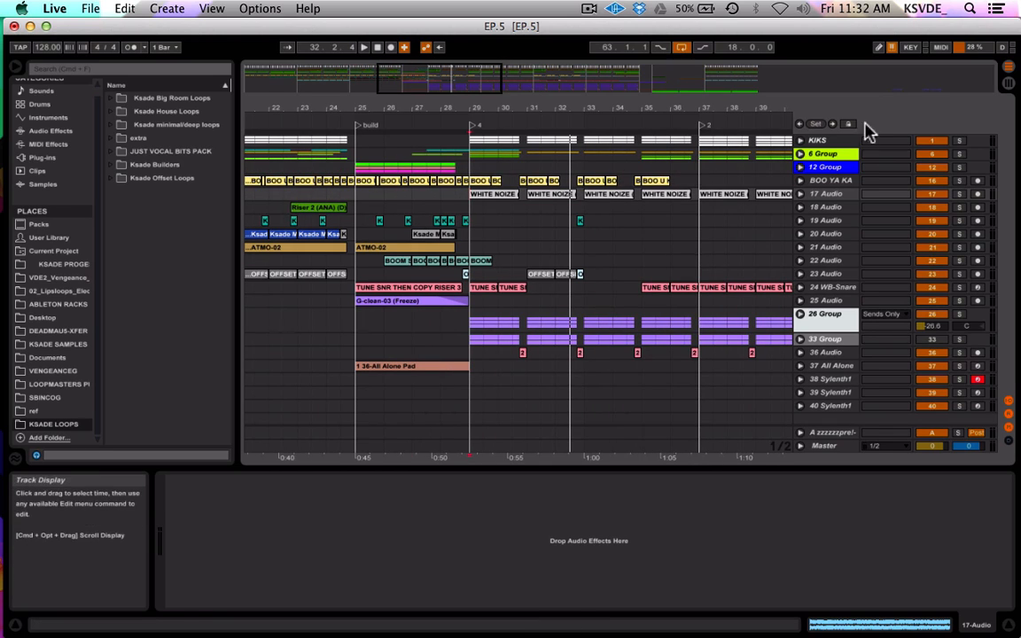
click(802, 154)
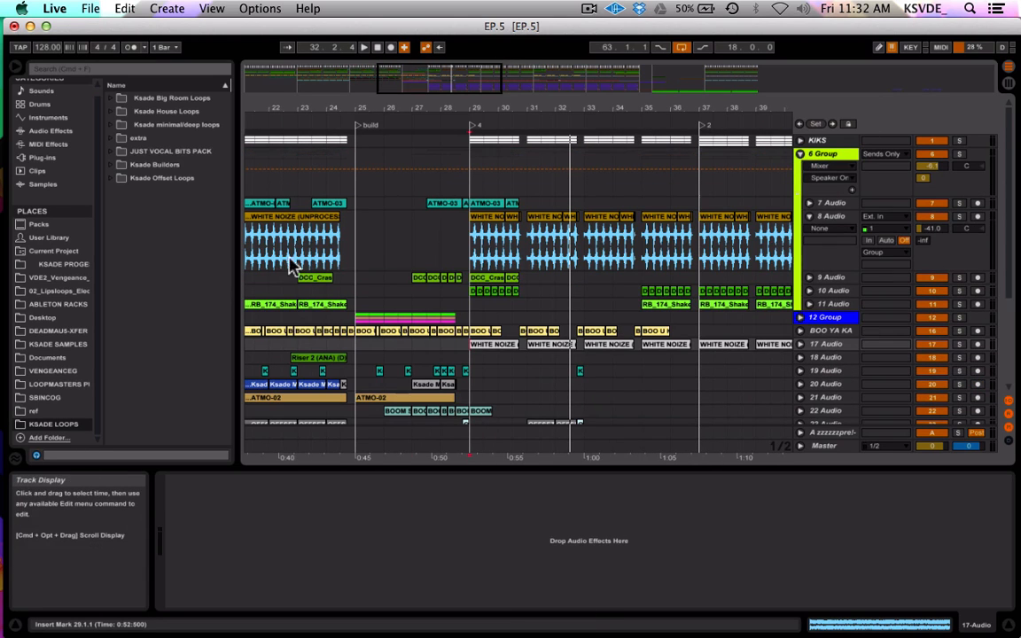
click(286, 251)
key(space)
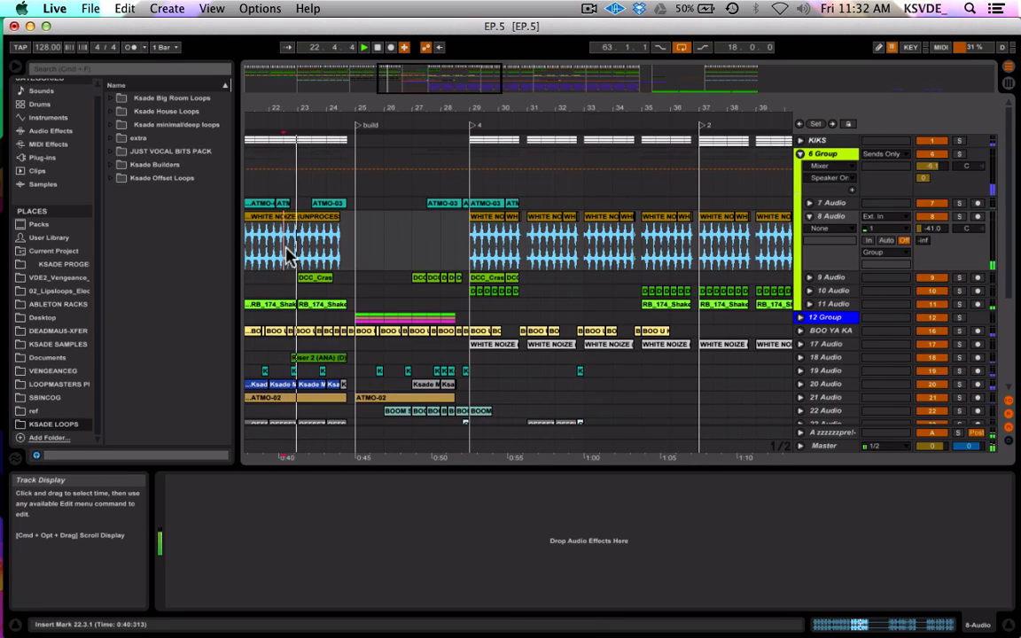
scroll(287, 249, right, 3)
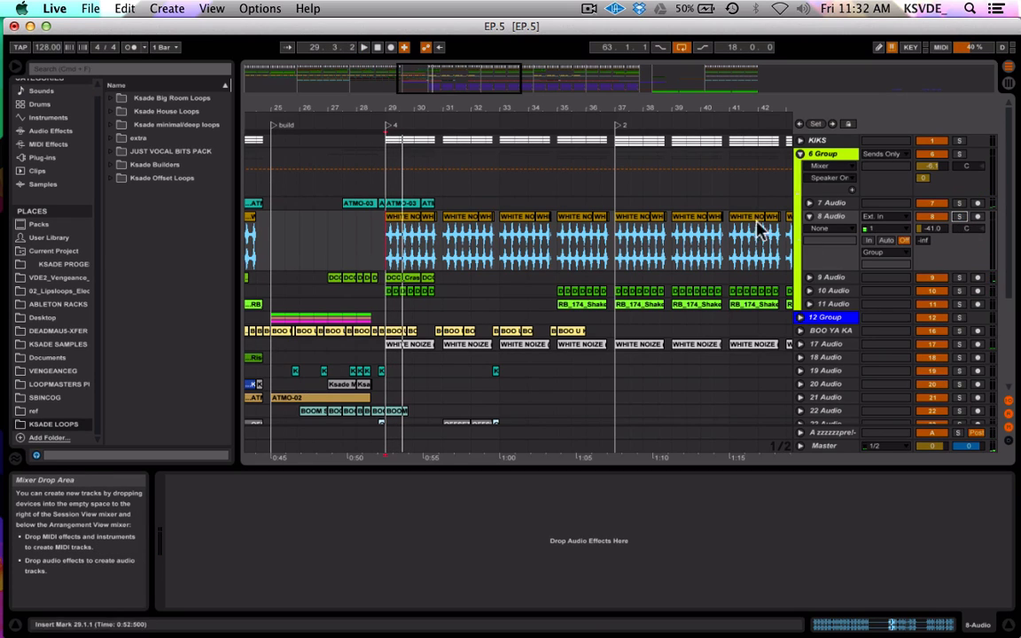
Fold the 6 Group and play the arrangement from bar 27 through the transition at bar 29
click(801, 155)
click(380, 200)
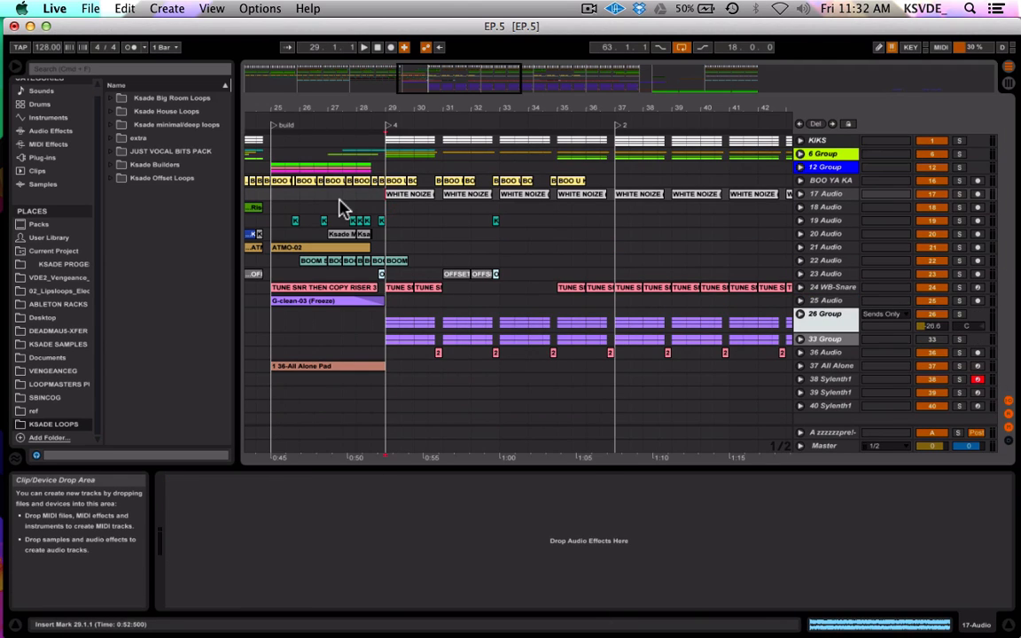
click(344, 208)
key(space)
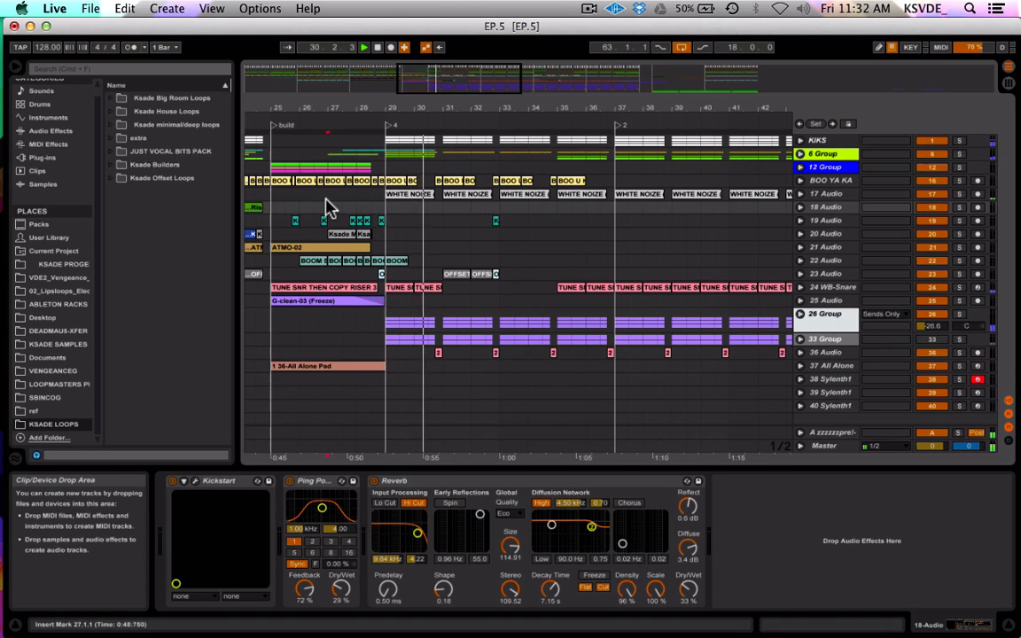
key(space)
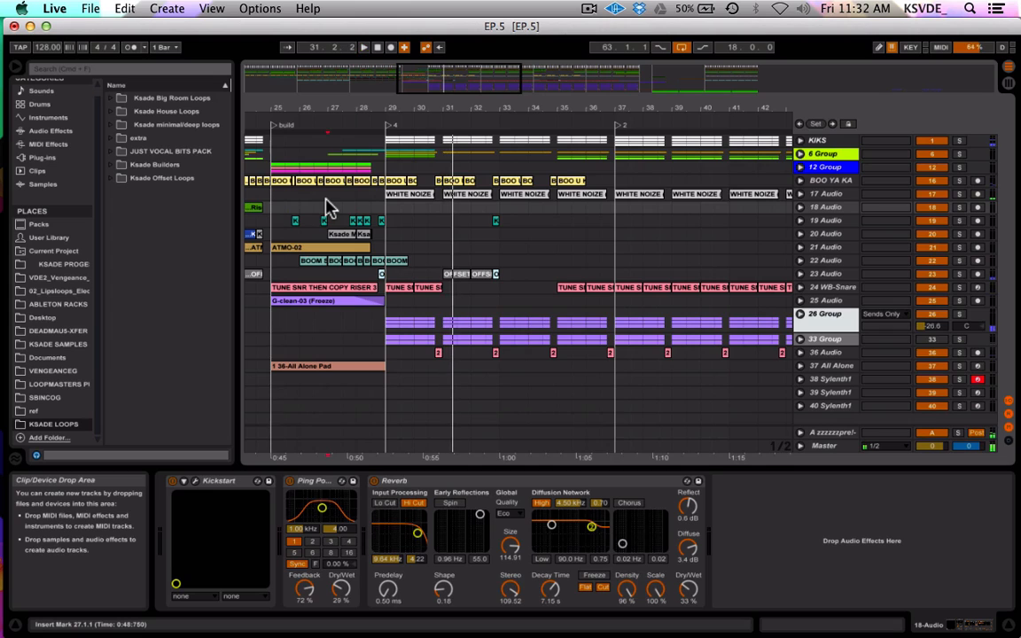
Play the arrangement from bar 45, toggling the 17 Audio track's activator to compare the section with and without its white noise
scroll(327, 206, right, 3)
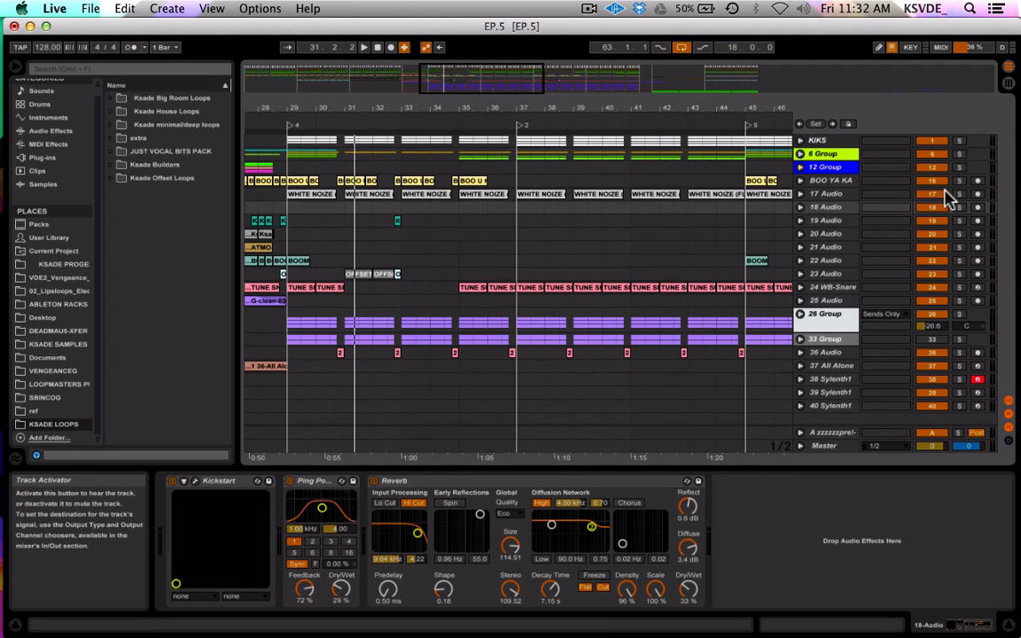
scroll(646, 209, right, 5)
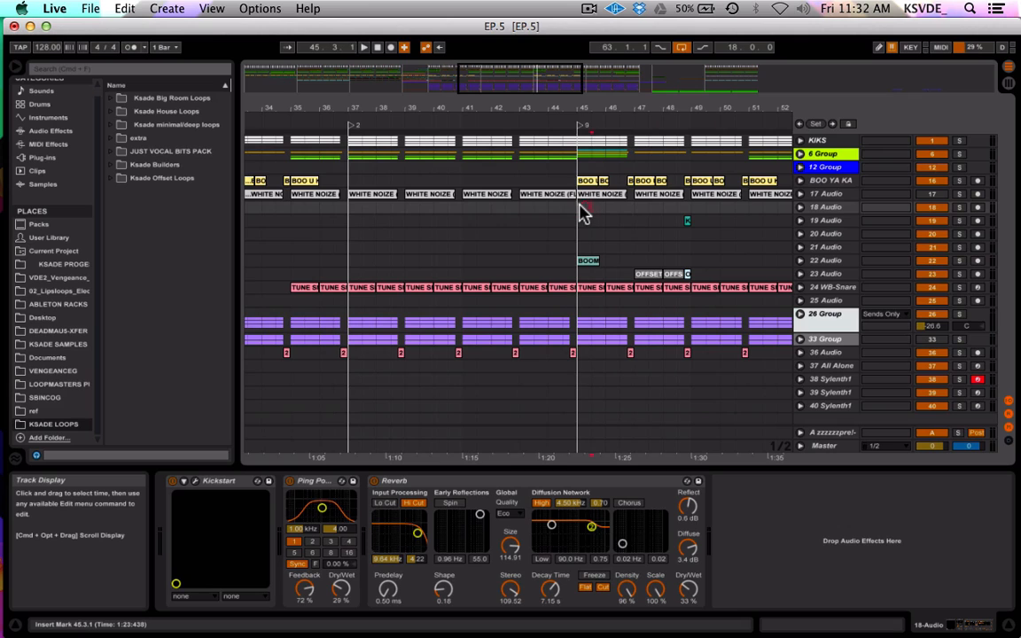
scroll(578, 213, right, 3)
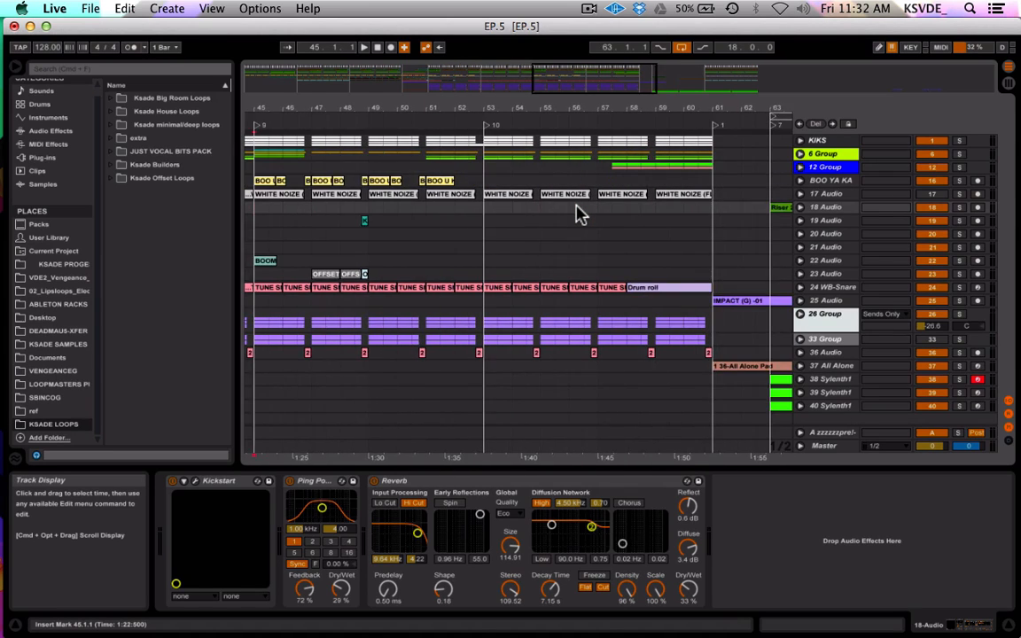
key(space)
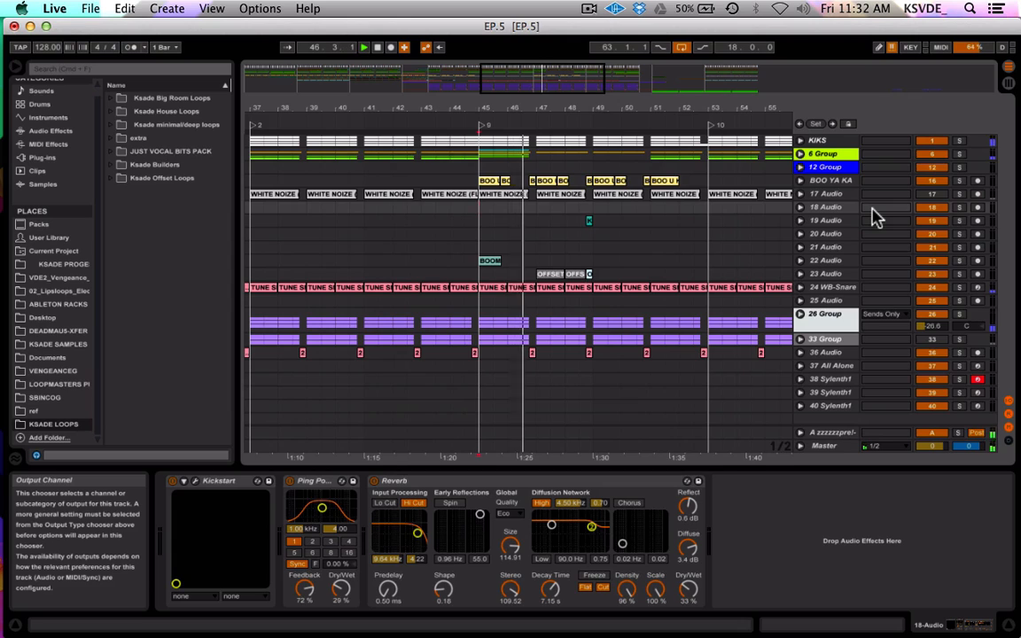
click(931, 194)
click(483, 212)
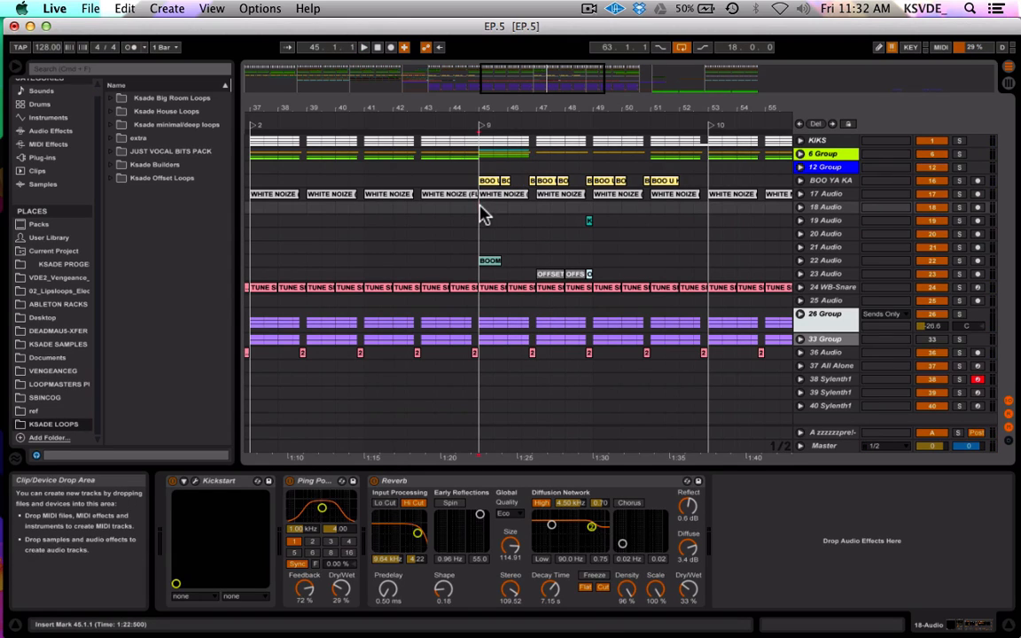
key(space)
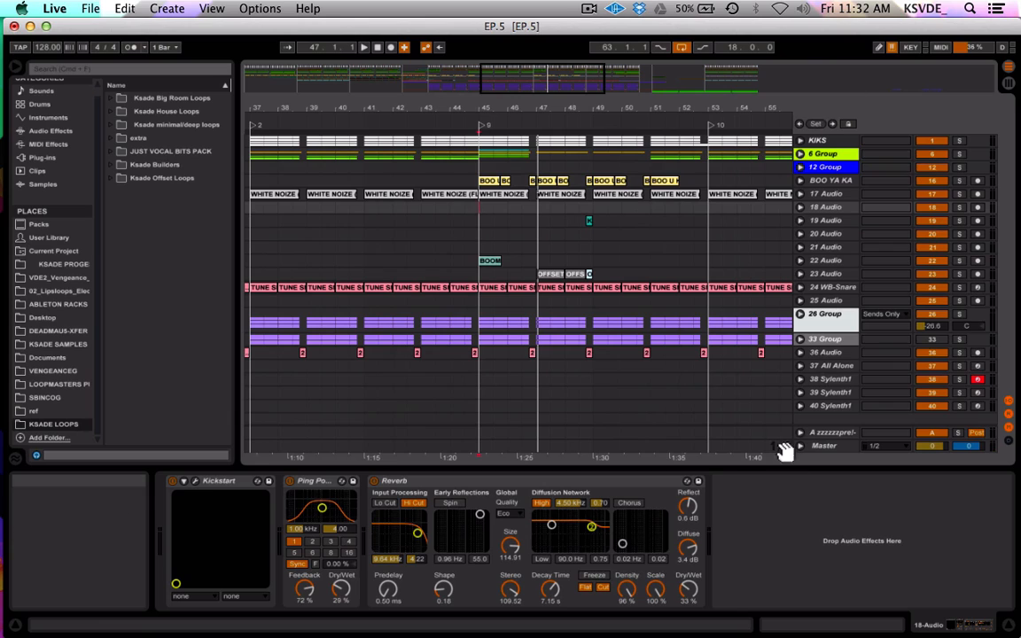
Insert a MIDI track below 17 Audio and swap its Grand Piano instrument for the LennarDigital Sylenth1 Audio Unit
click(829, 194)
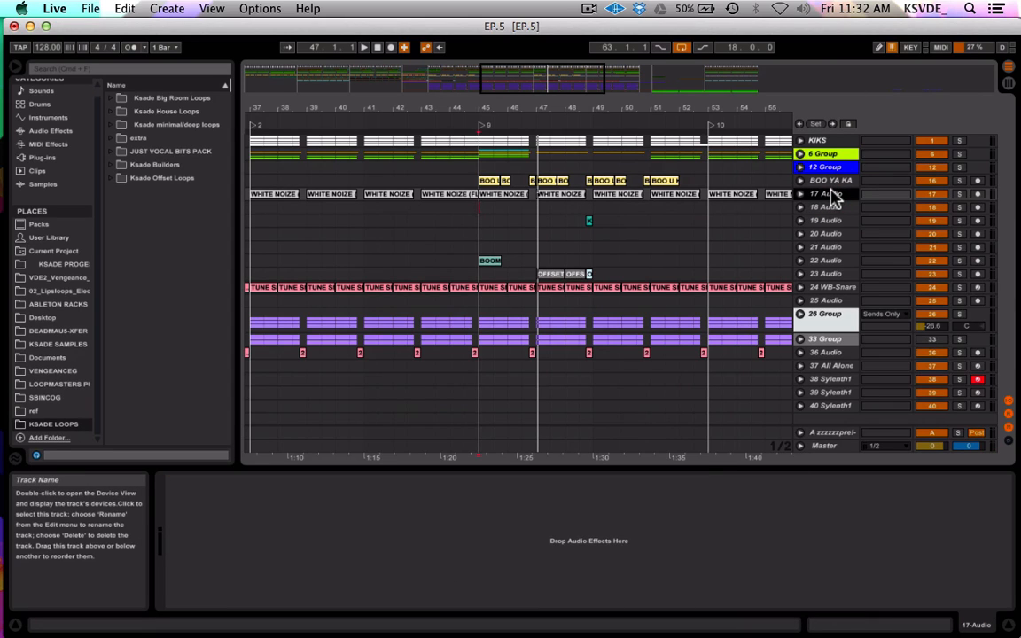
key(super+shift+t)
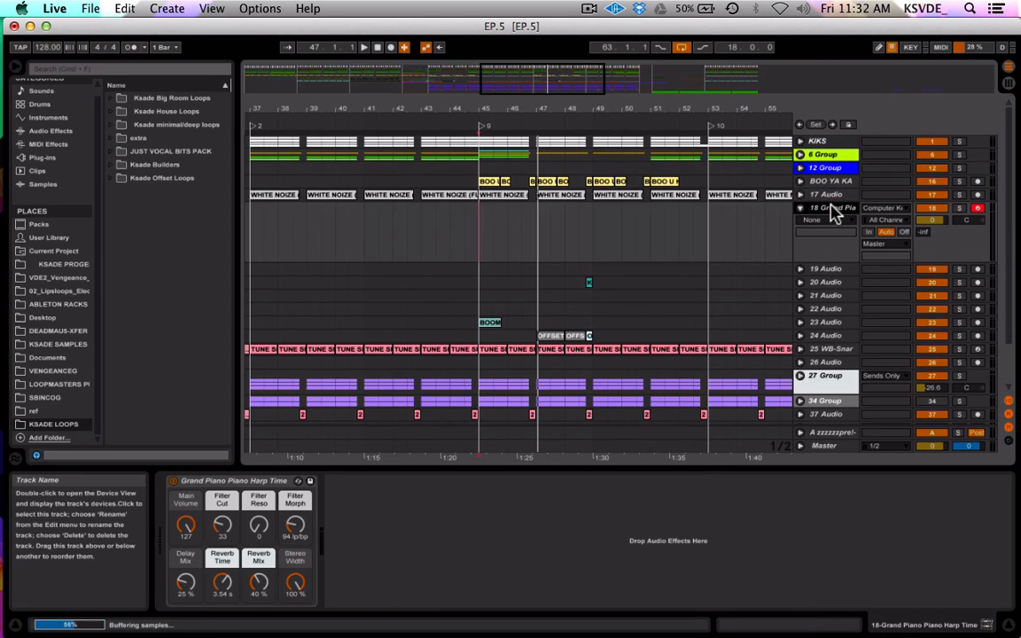
click(298, 480)
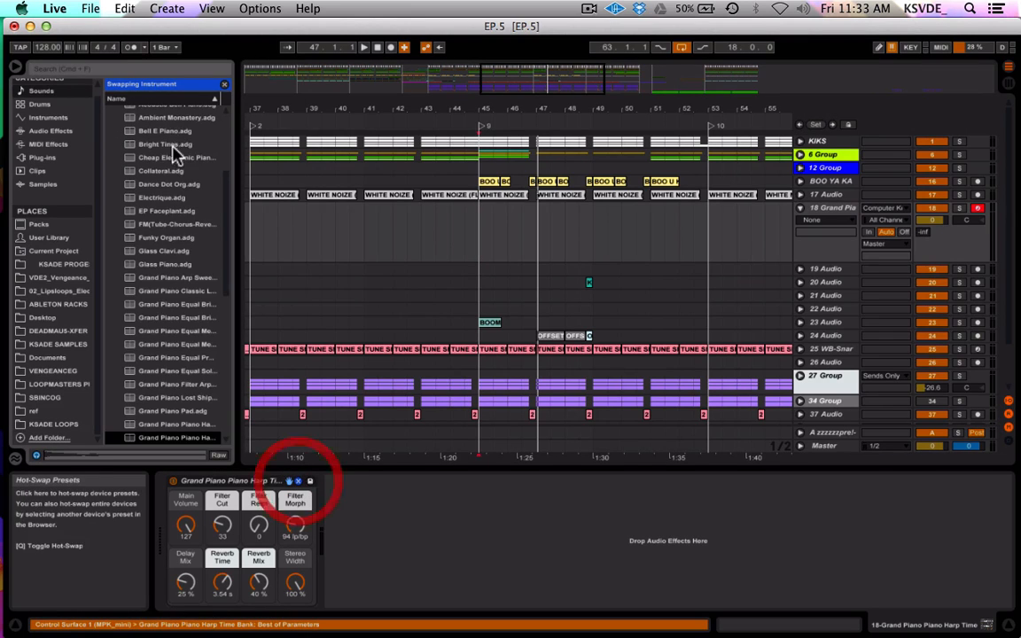
click(40, 157)
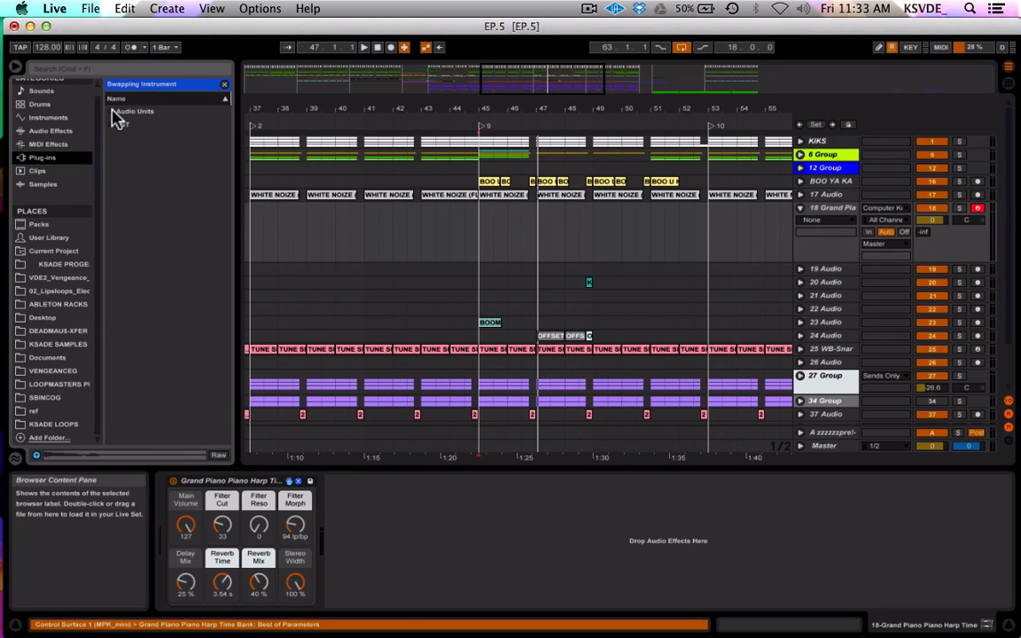
click(113, 113)
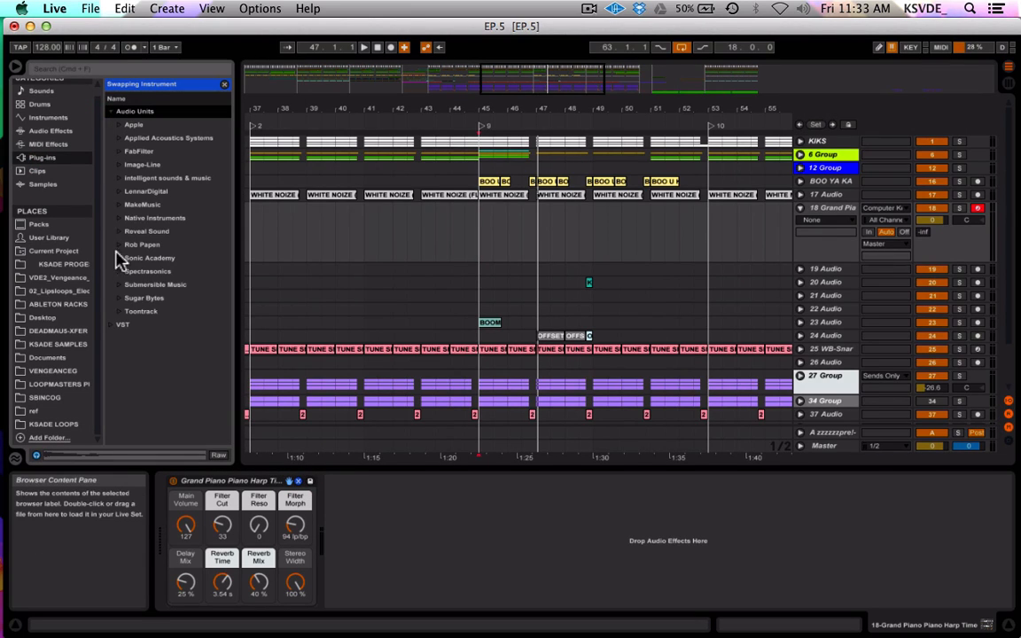
click(119, 193)
click(149, 205)
double_click(149, 204)
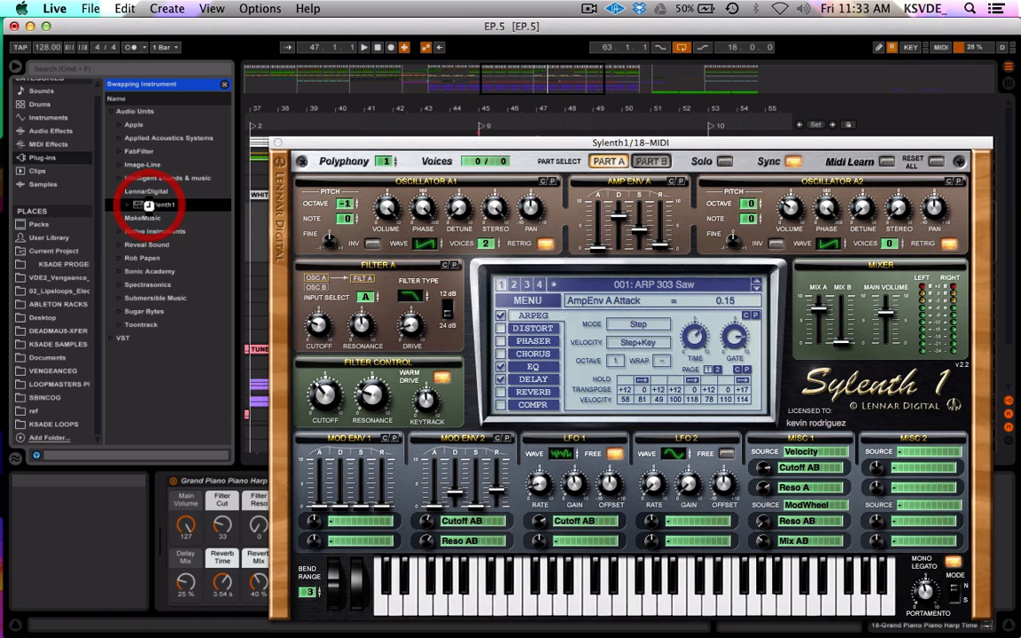
Load the KSADEBANK.fxb bank into Sylenth1
click(528, 300)
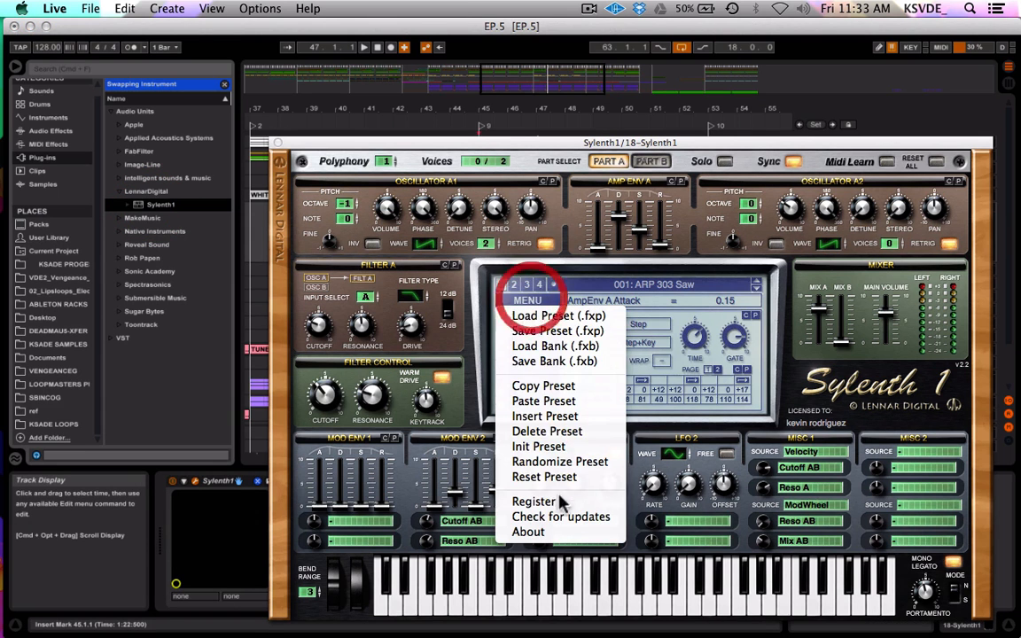
click(573, 351)
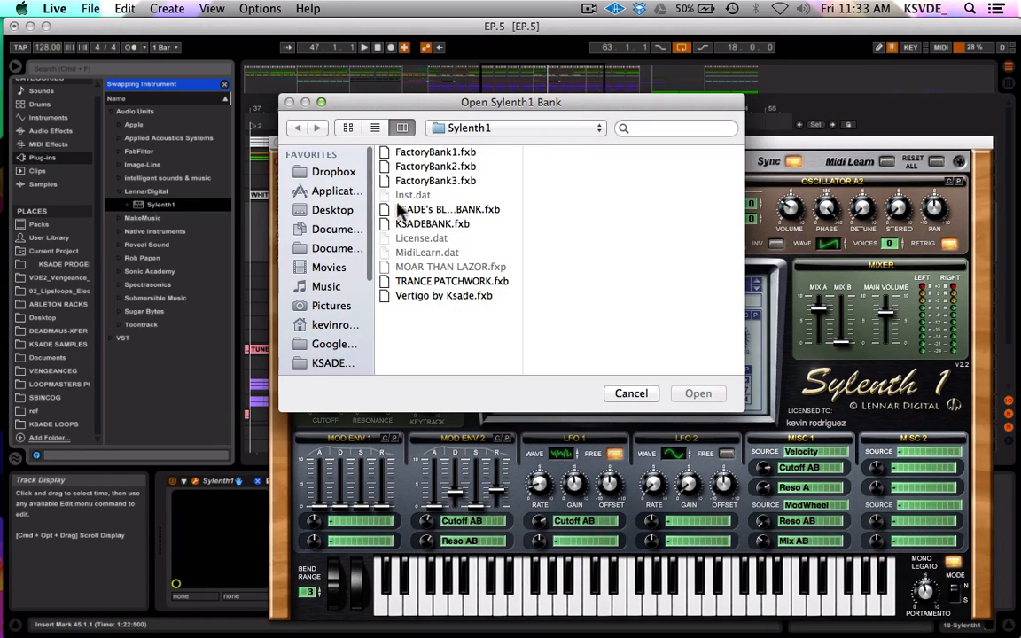
double_click(435, 224)
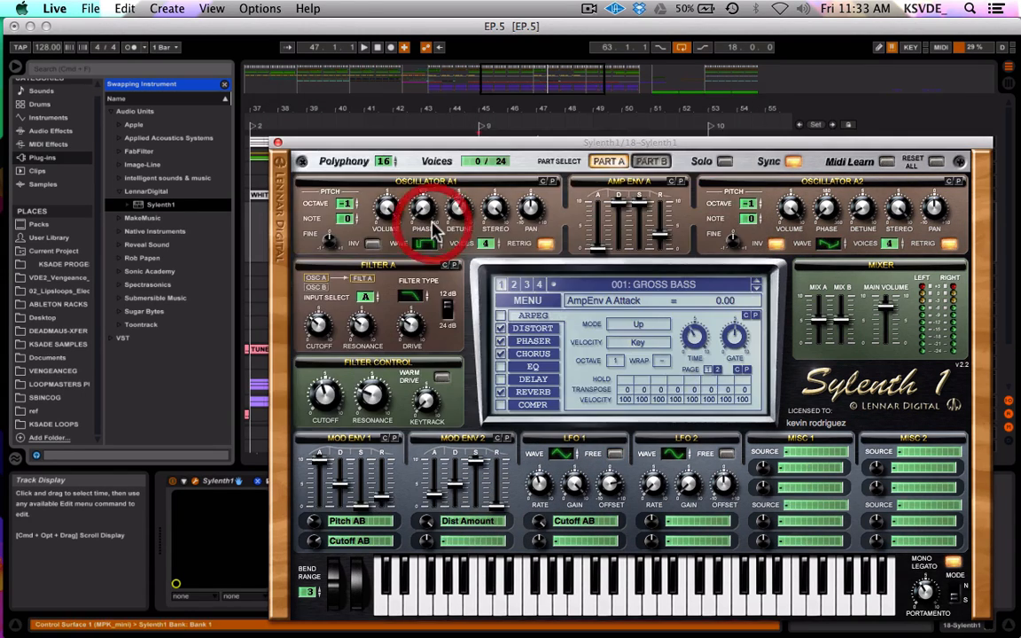
Select preset 094: WHITE NOIZE SURFER from the loaded bank and move the synth window clear of the track list
click(632, 283)
scroll(707, 550, down, 15)
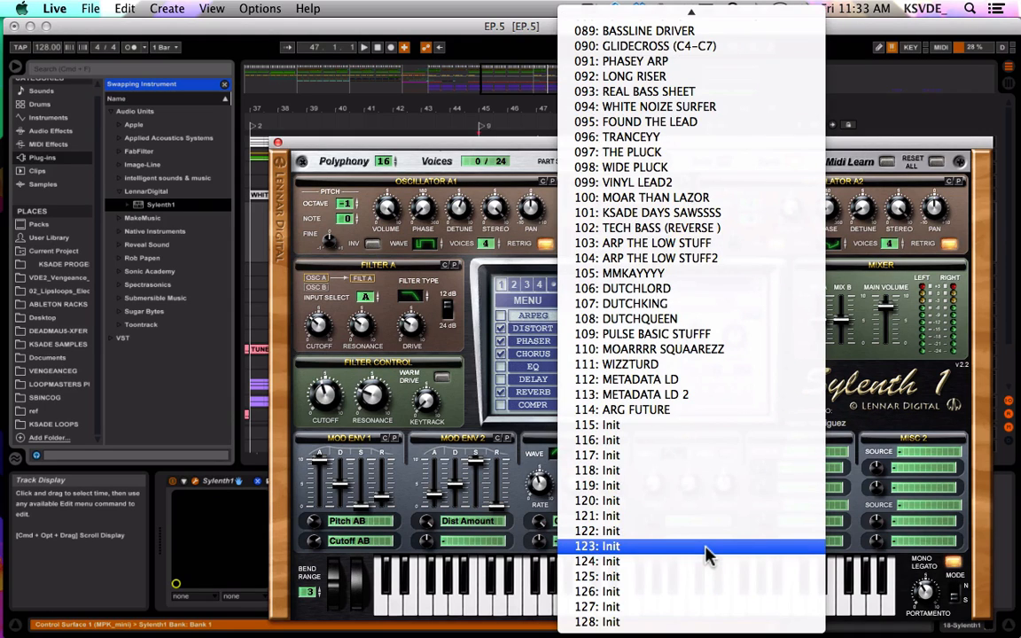
scroll(706, 541, up, 3)
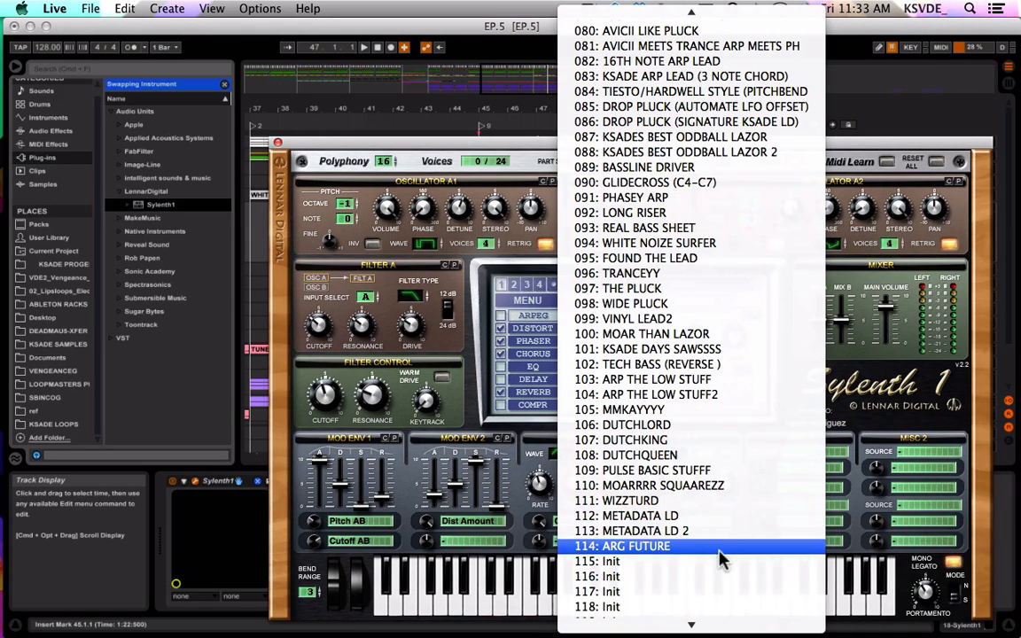
click(725, 255)
drag(627, 144, 491, 107)
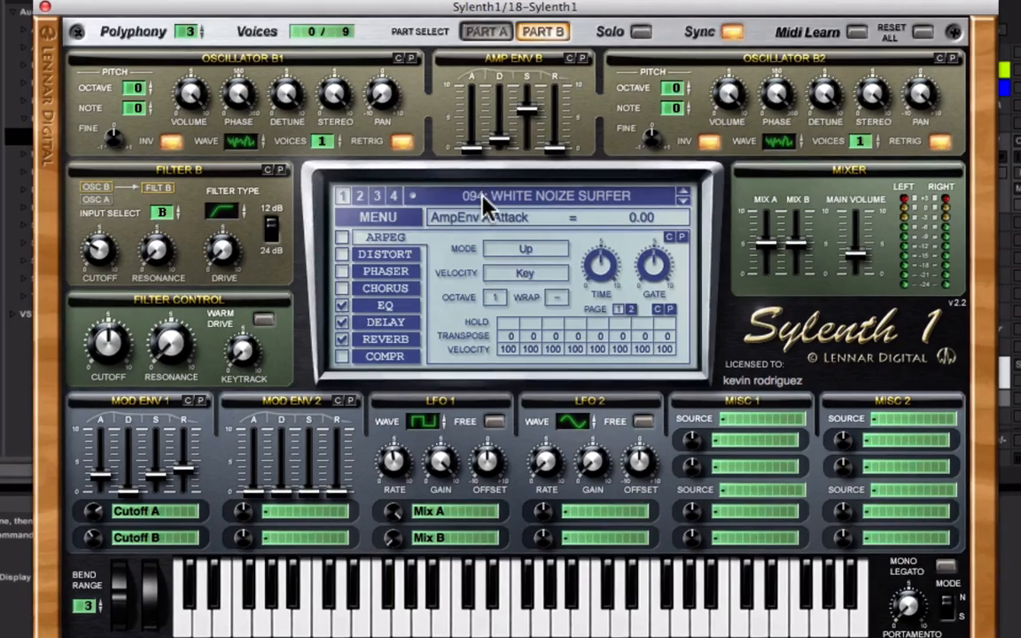
Browse the bank's preset list for other sounds and keep 094: WHITE NOIZE SURFER selected
click(479, 209)
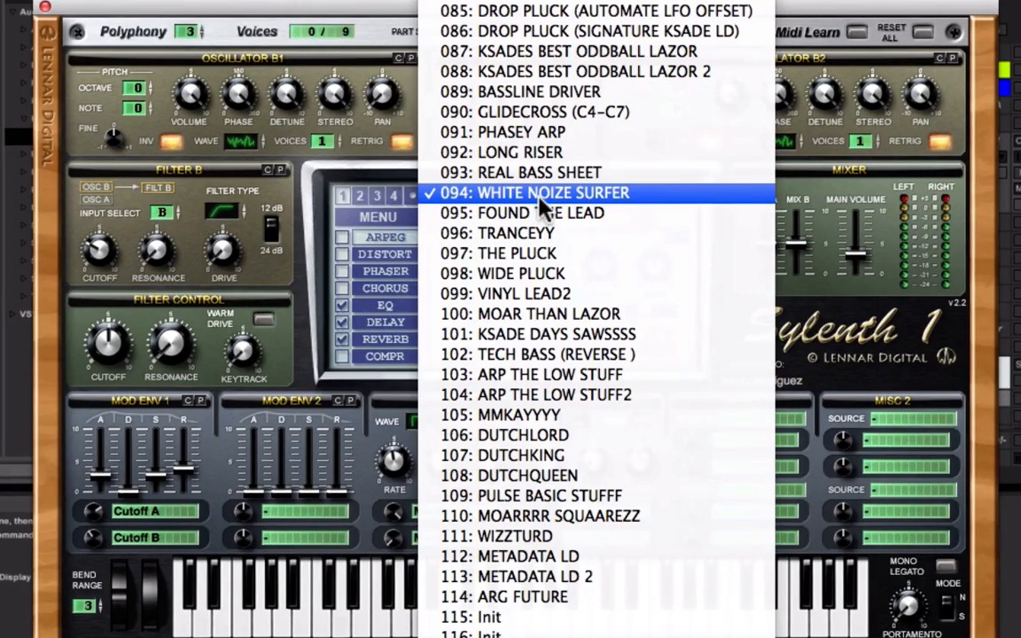
scroll(543, 202, up, 20)
scroll(543, 202, down, 18)
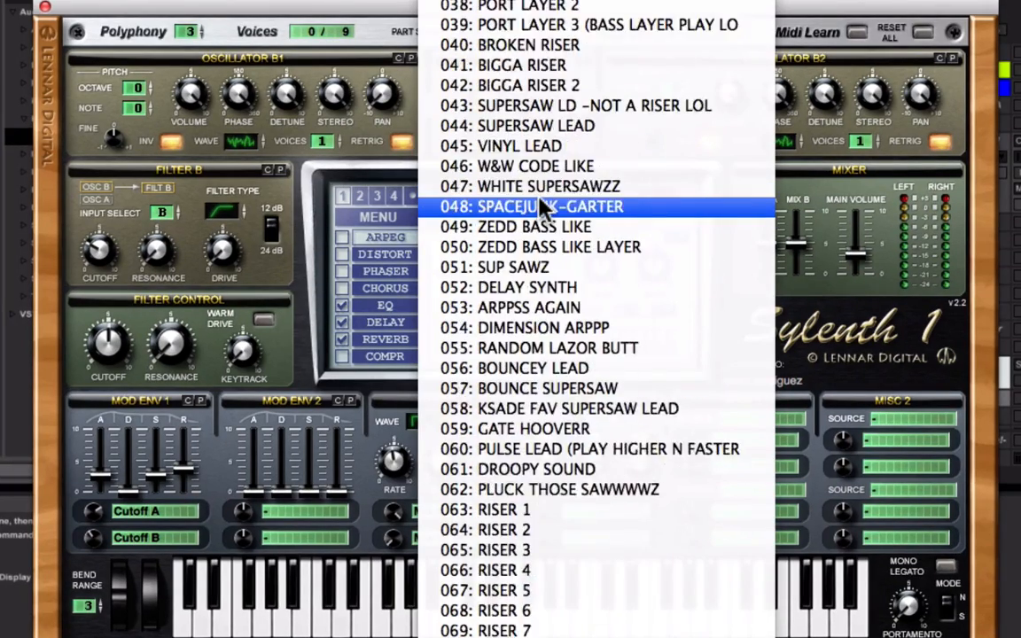
scroll(541, 202, down, 11)
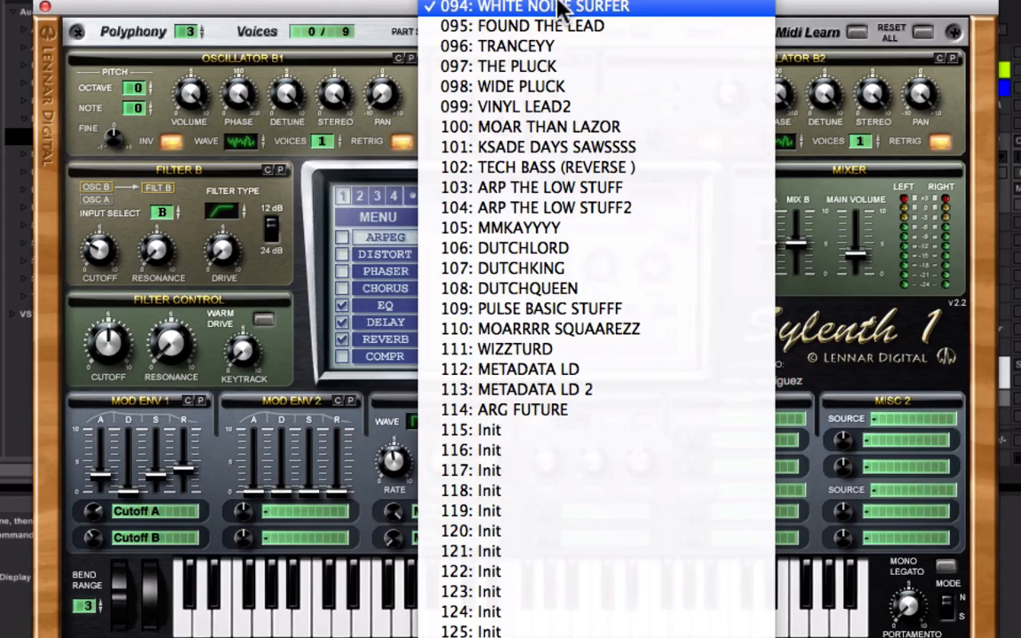
scroll(588, 104, up, 5)
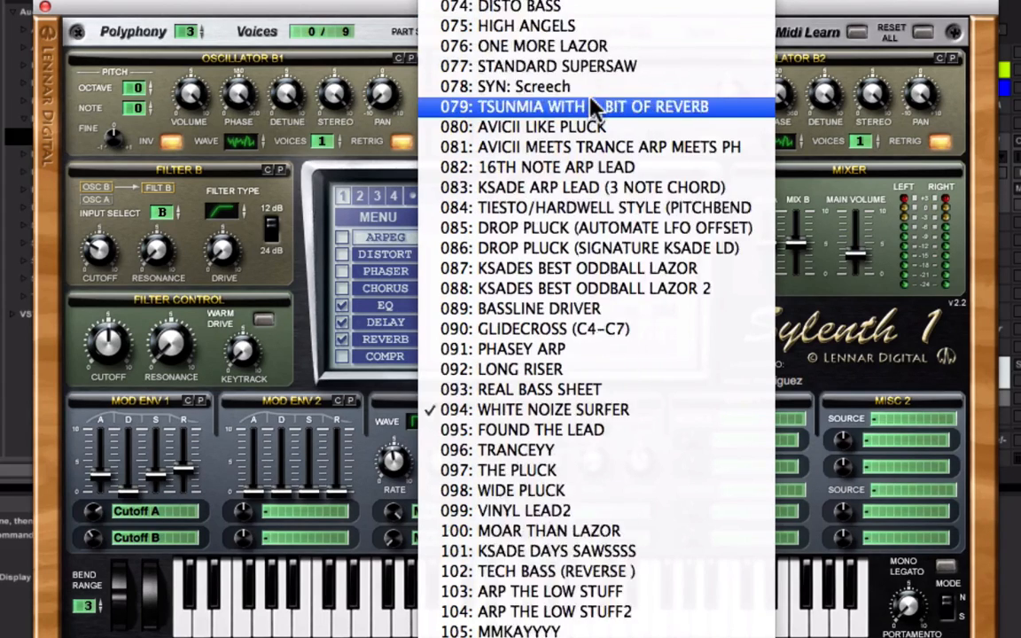
scroll(595, 115, down, 3)
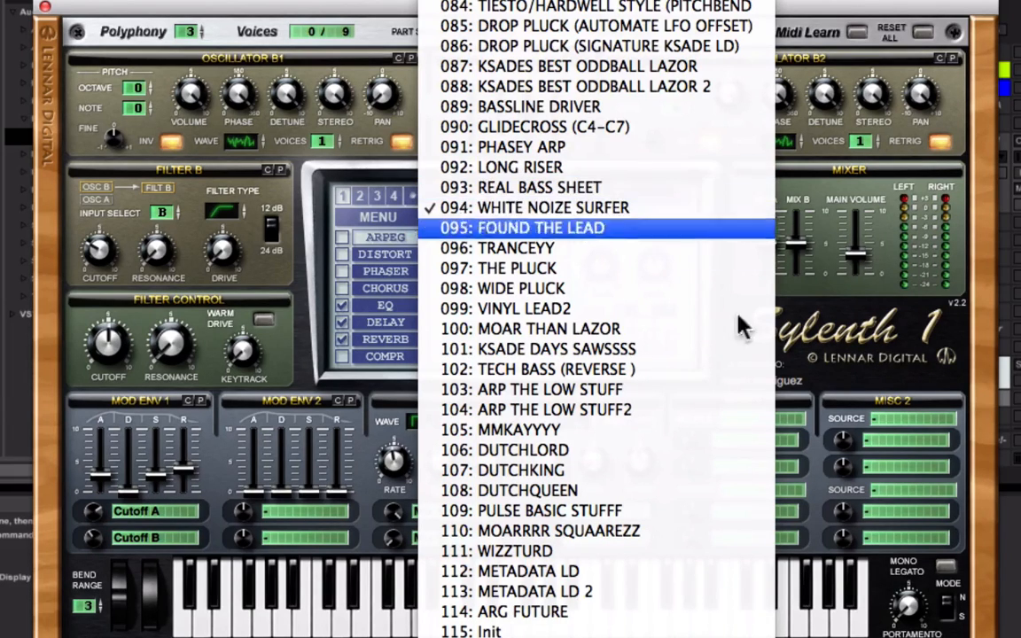
click(541, 207)
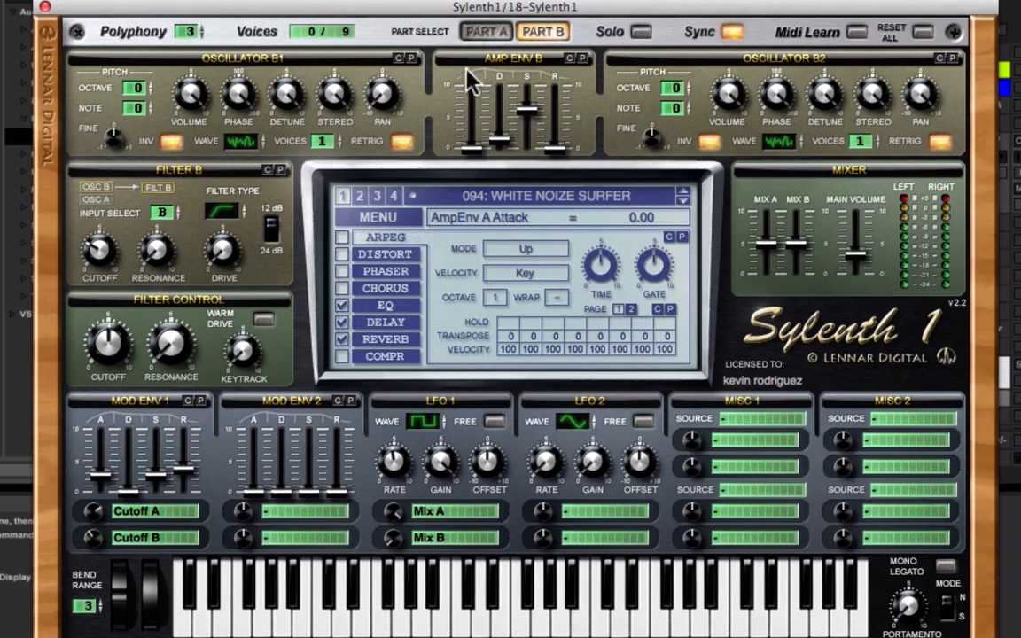
Examine the filter type and cutoff of Filter B and Filter A, switching between Part A and Part B
click(218, 215)
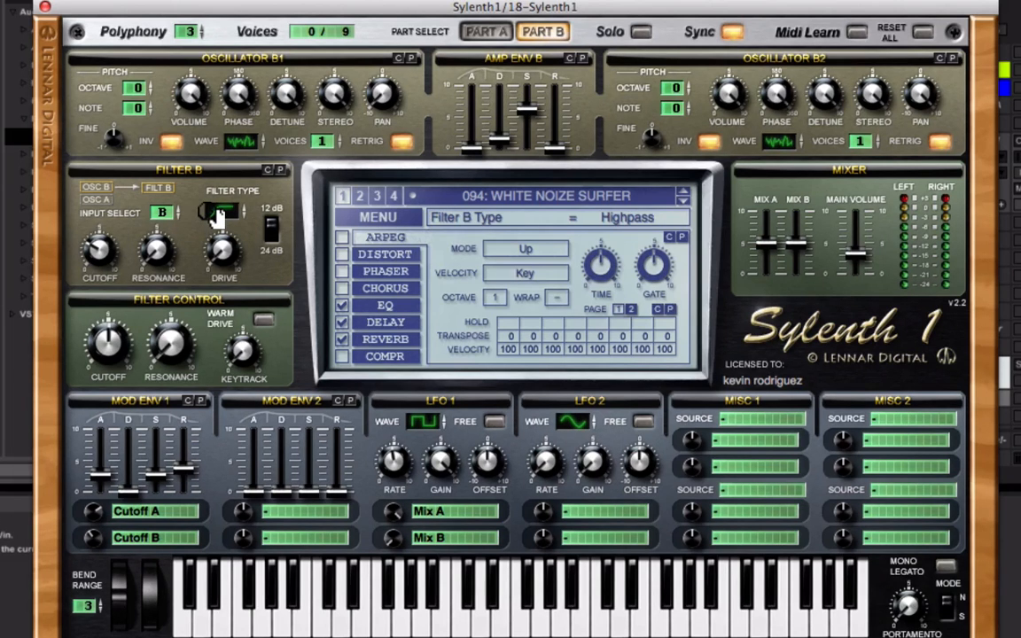
click(102, 251)
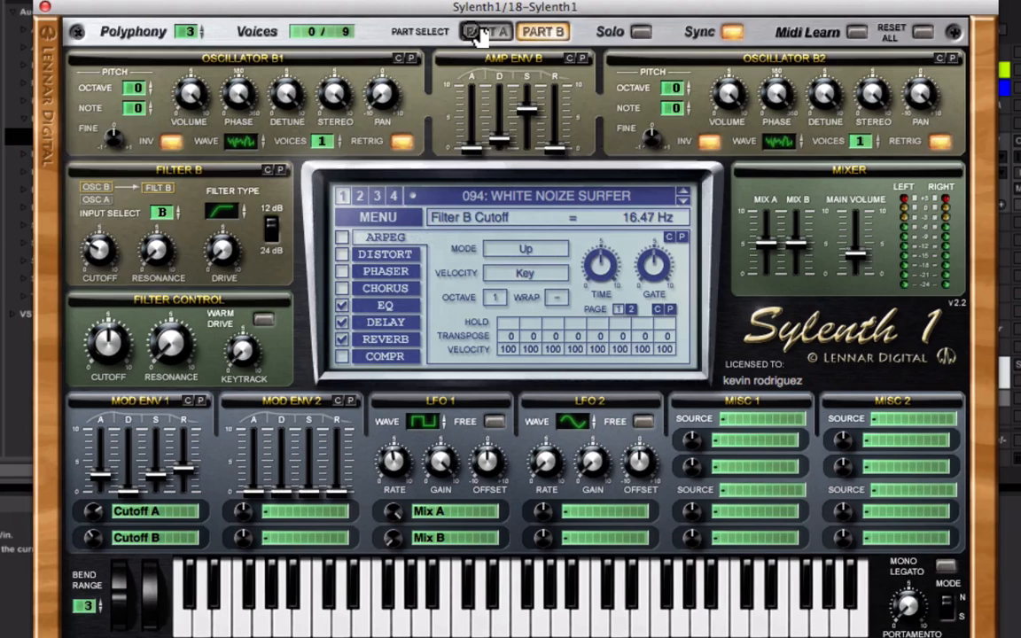
click(479, 32)
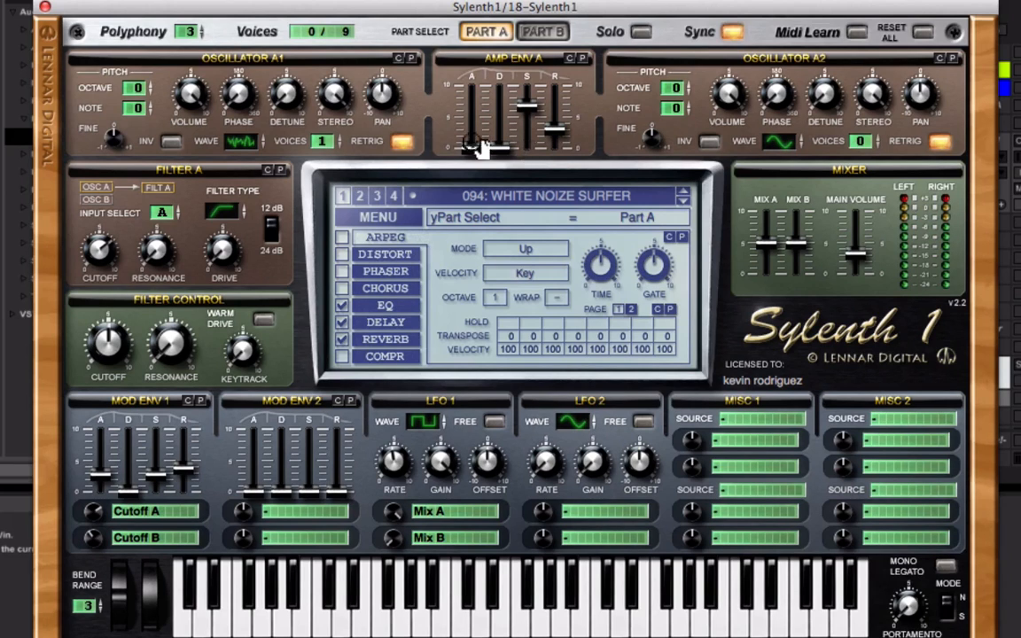
click(238, 214)
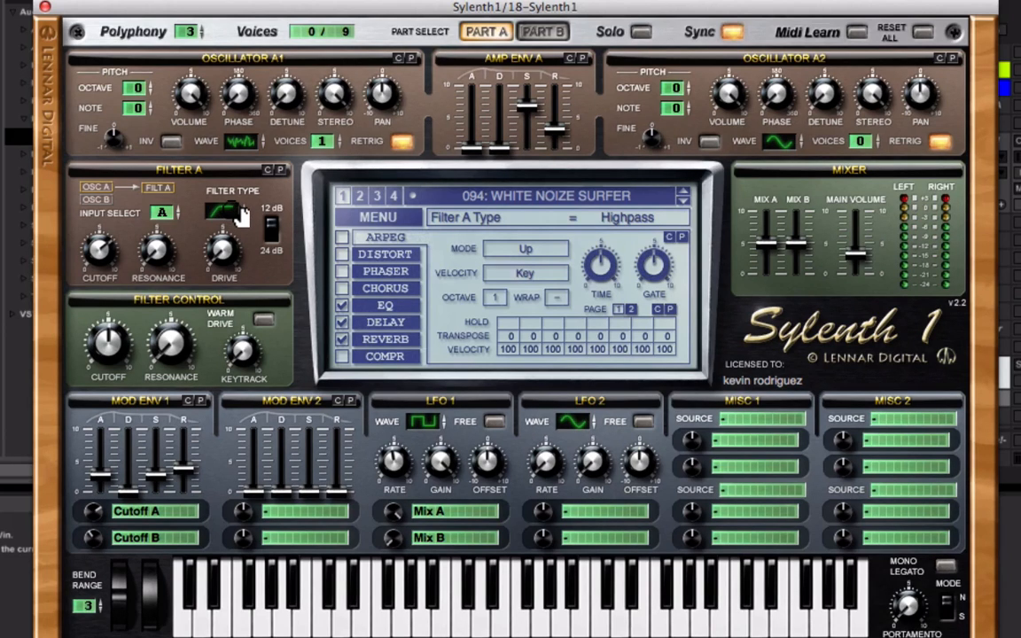
click(543, 31)
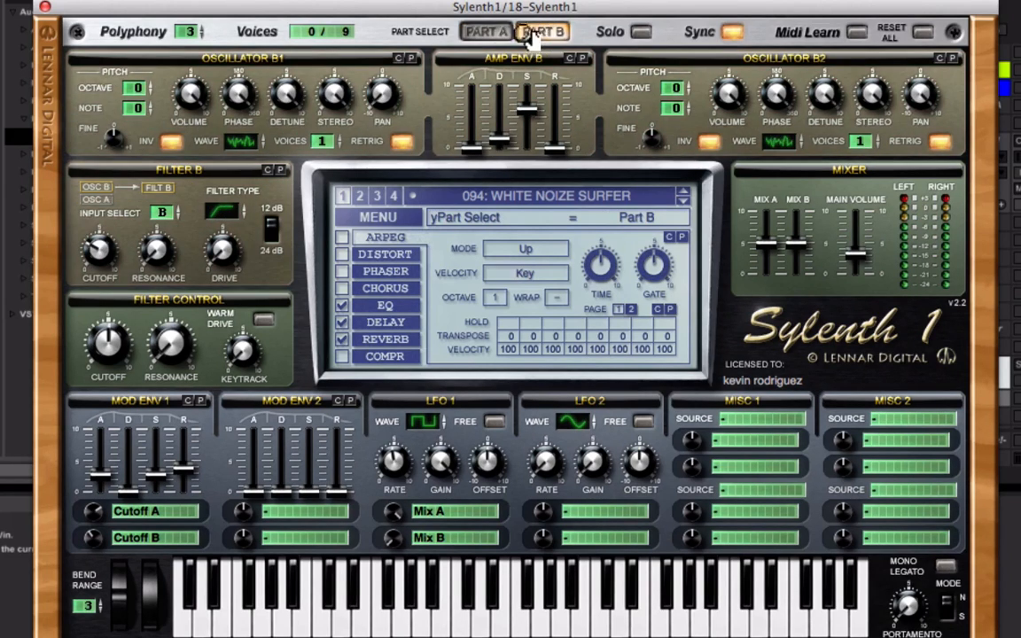
click(484, 29)
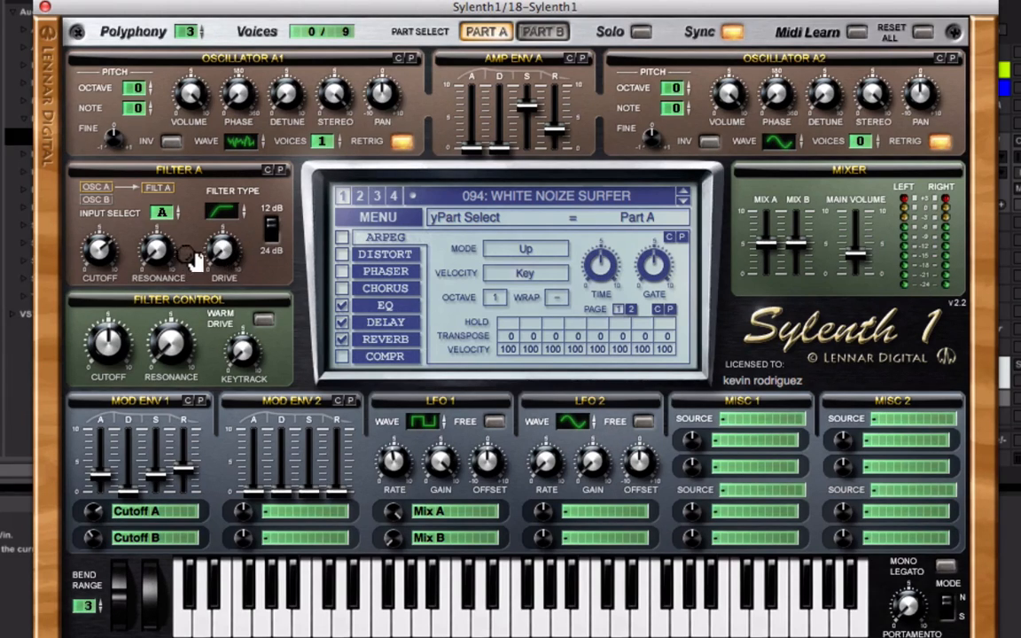
click(105, 249)
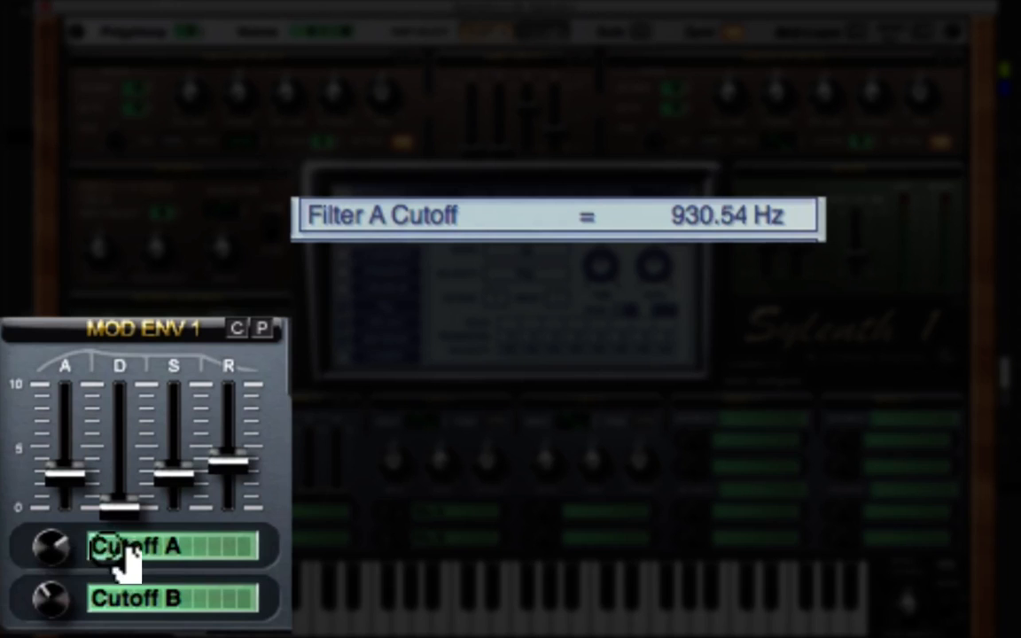
Examine Mod Env 1's Cutoff A and Cutoff B modulation amounts and its attack, decay, sustain and release values
click(93, 557)
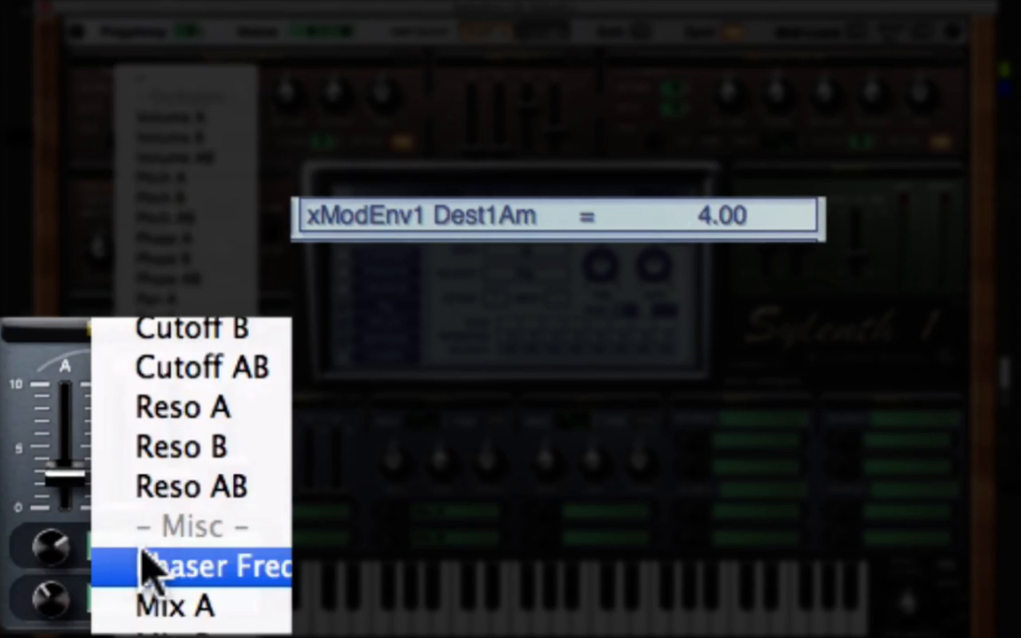
click(356, 457)
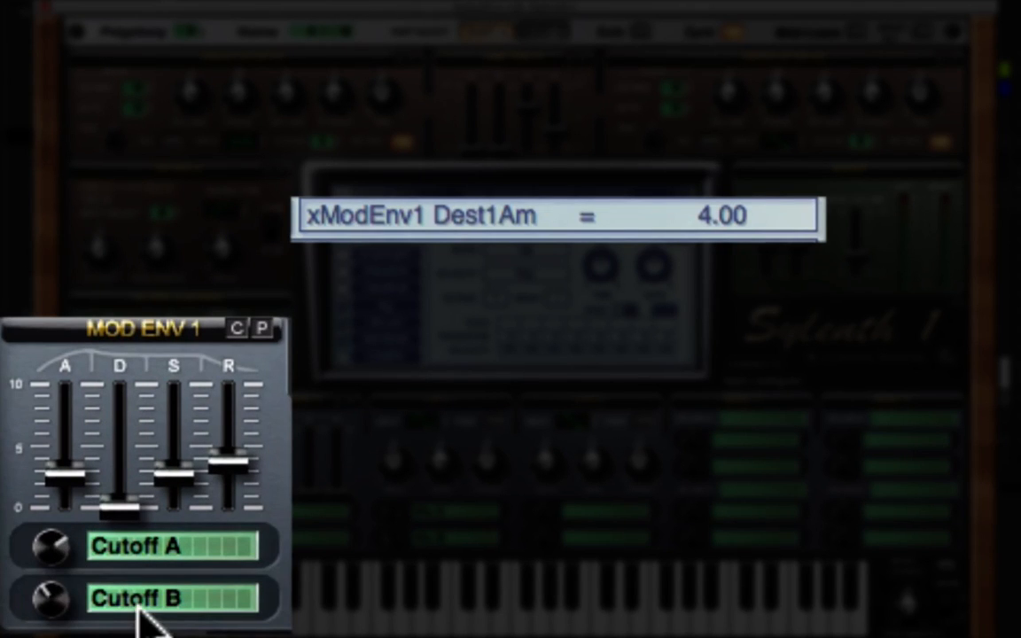
click(62, 606)
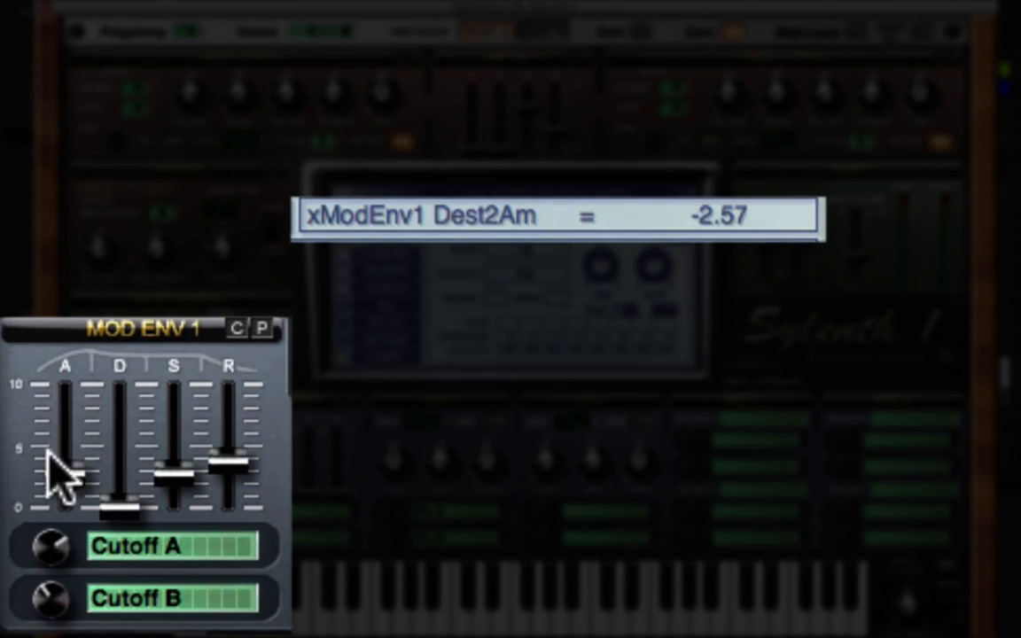
click(76, 474)
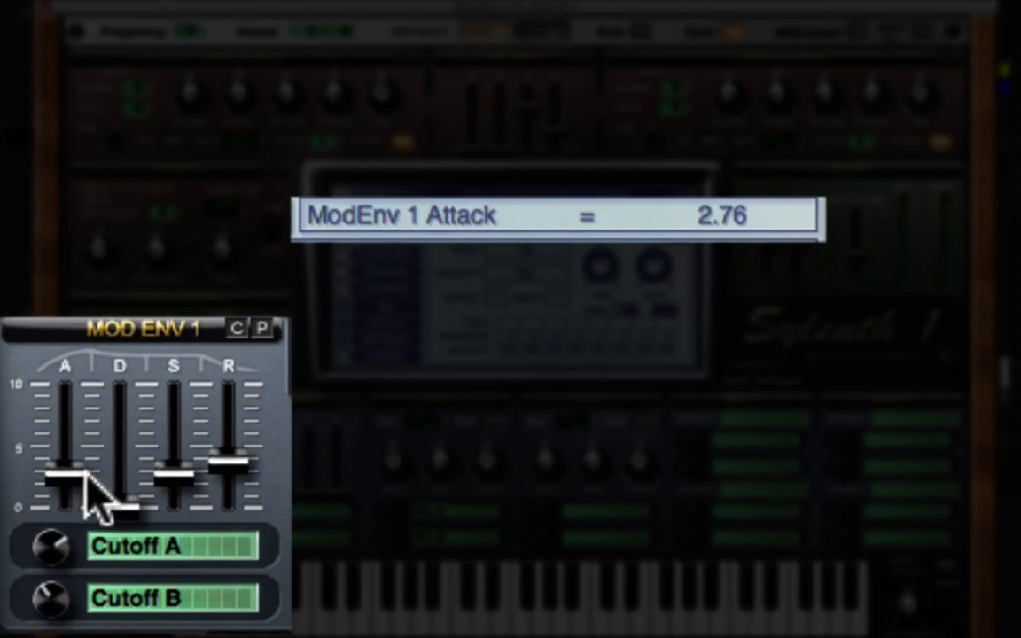
click(119, 500)
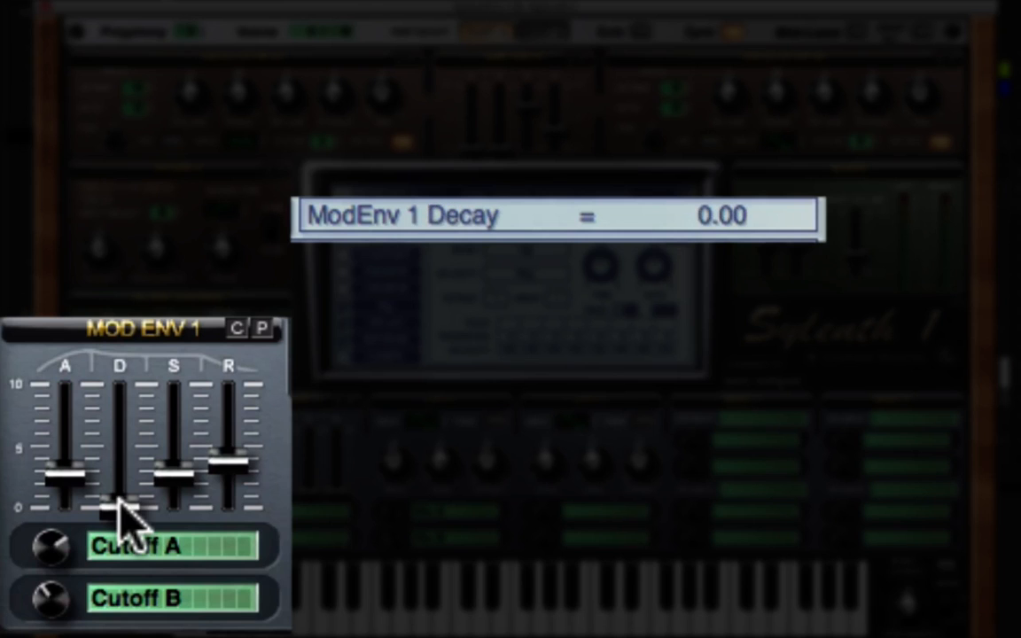
click(180, 467)
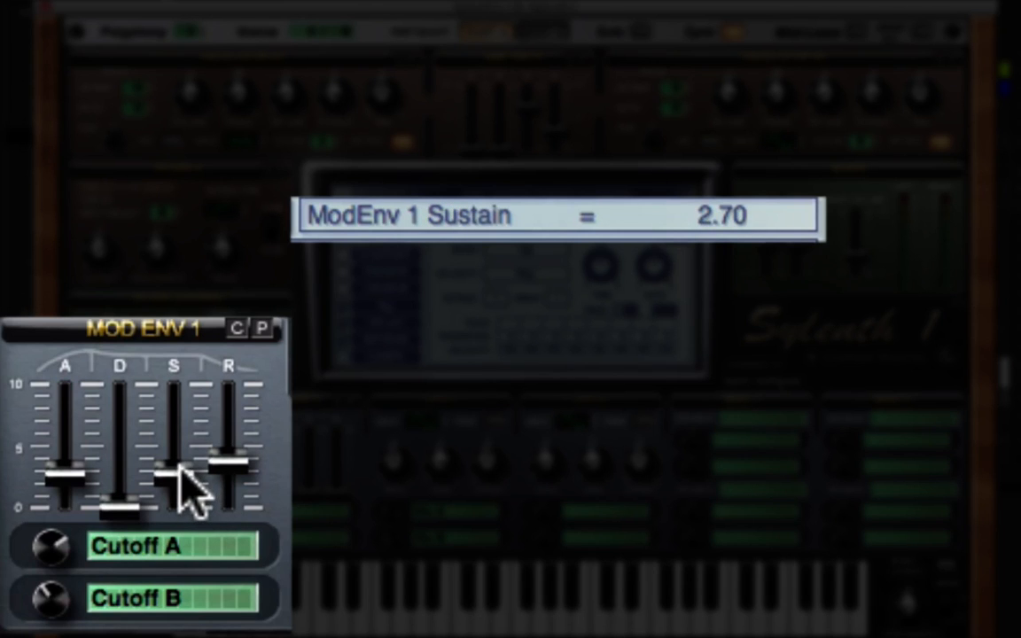
click(236, 463)
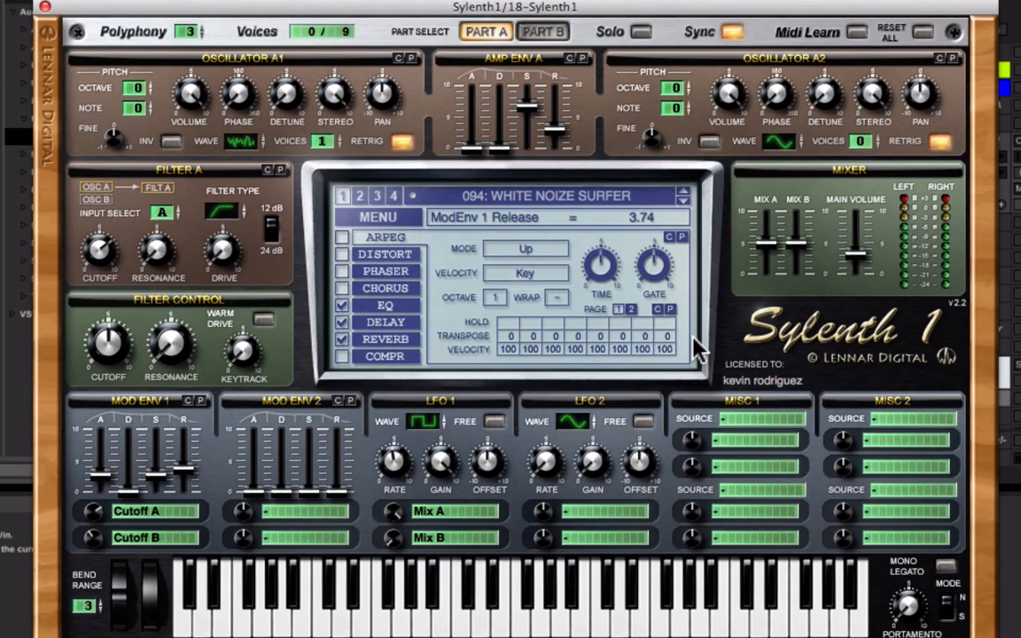
Examine LFO 1's wave, gain and offset and its modulation amounts for Mix A and Mix B
click(423, 423)
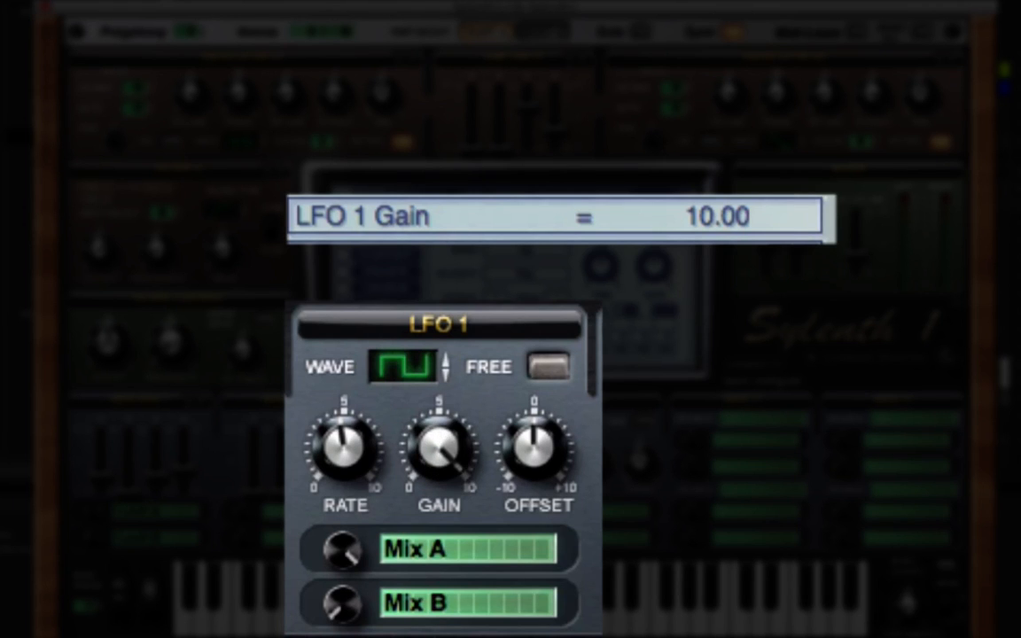
click(522, 450)
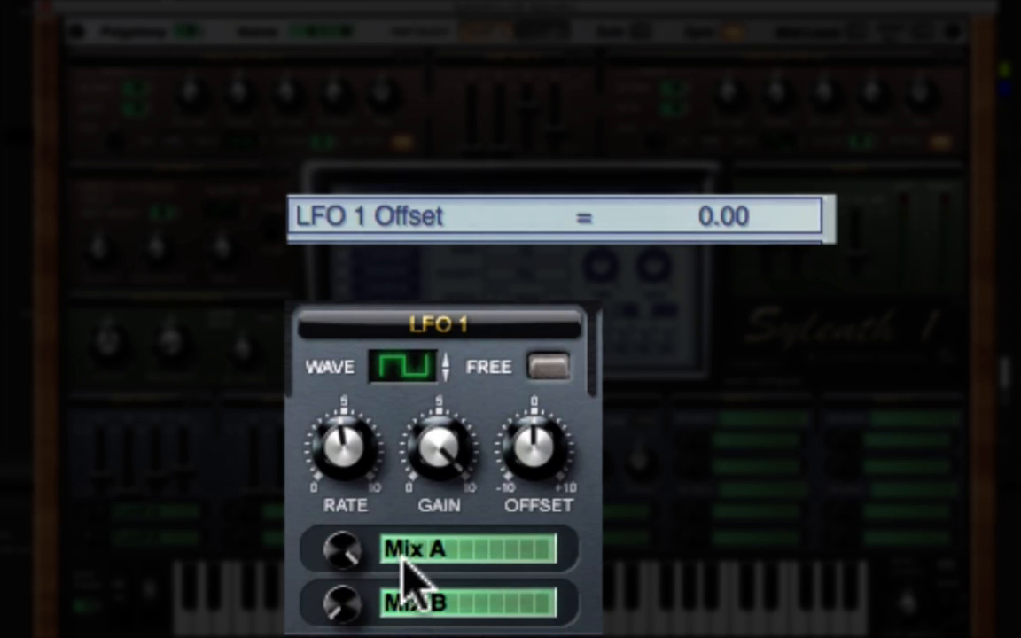
click(339, 547)
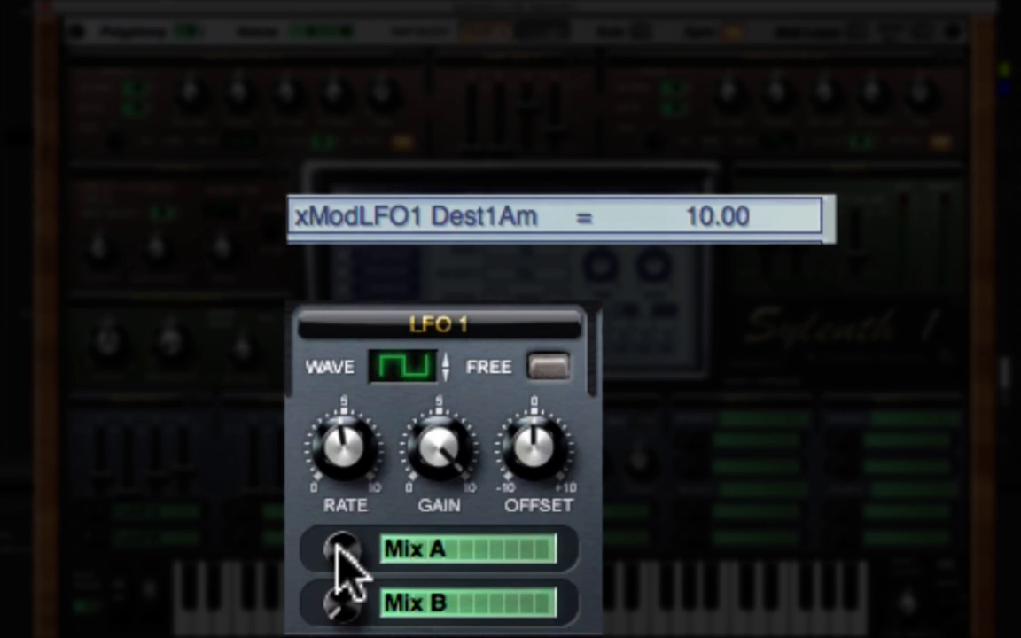
click(347, 607)
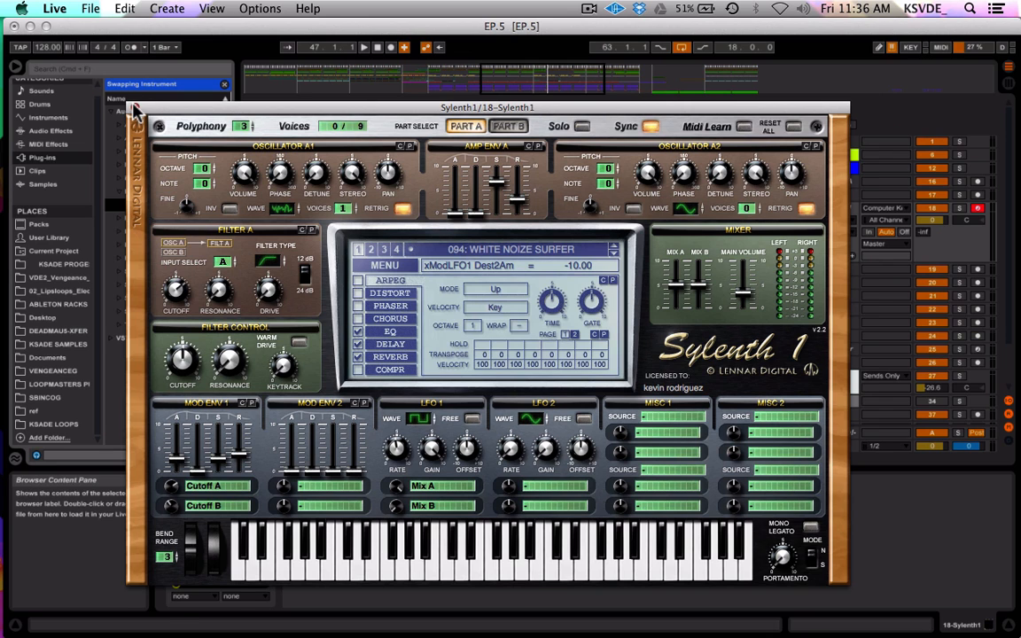
Close the Sylenth1 window and insert an empty MIDI clip on the 18 Sylenth1 track from 45.1.1 to 47.1.1
click(133, 109)
click(482, 235)
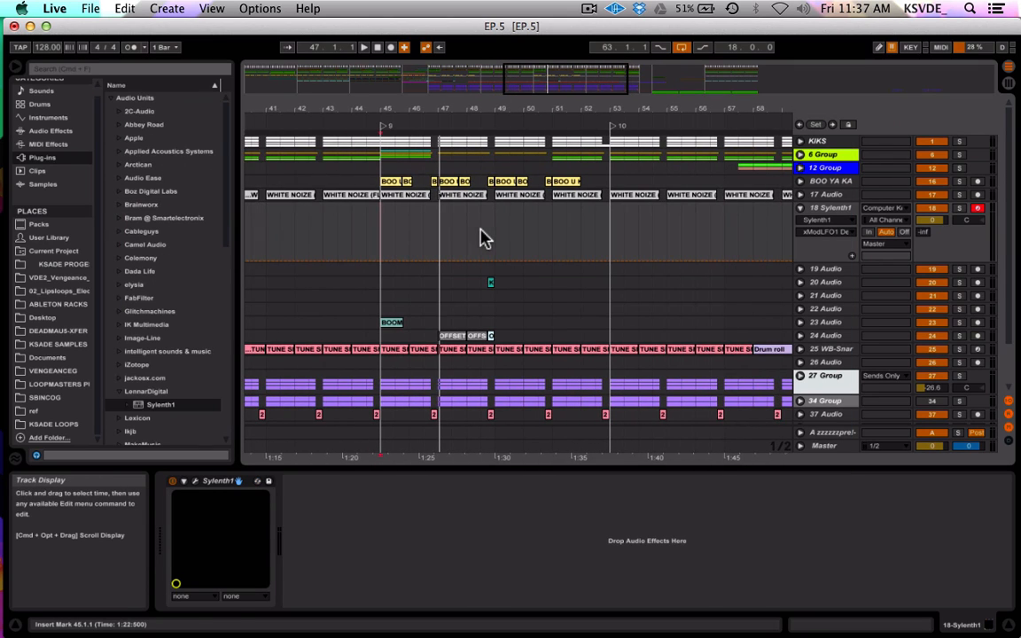
drag(383, 232, 443, 232)
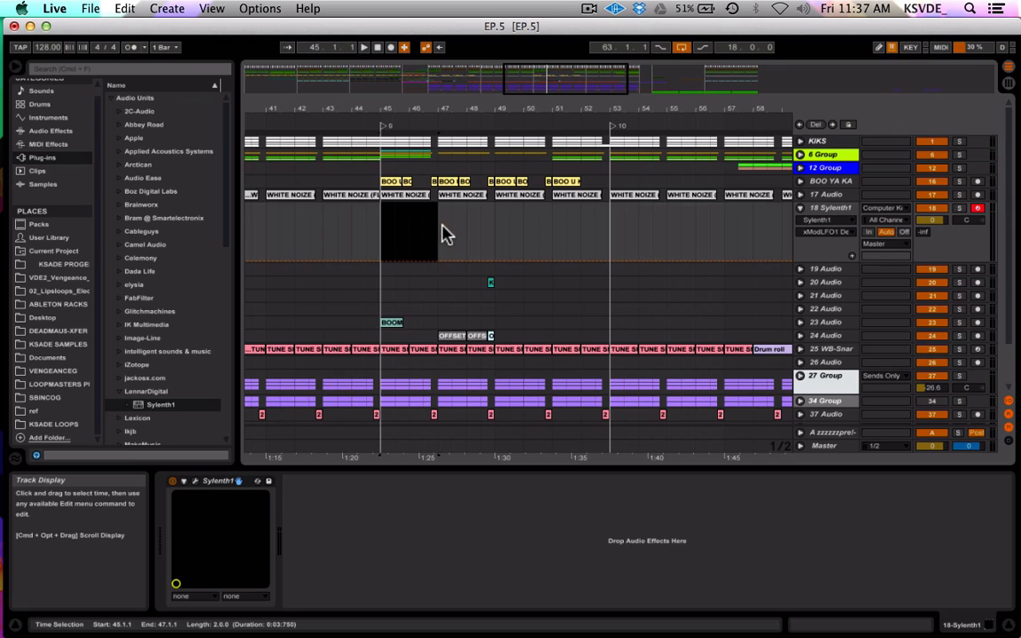
key(super+shift+m)
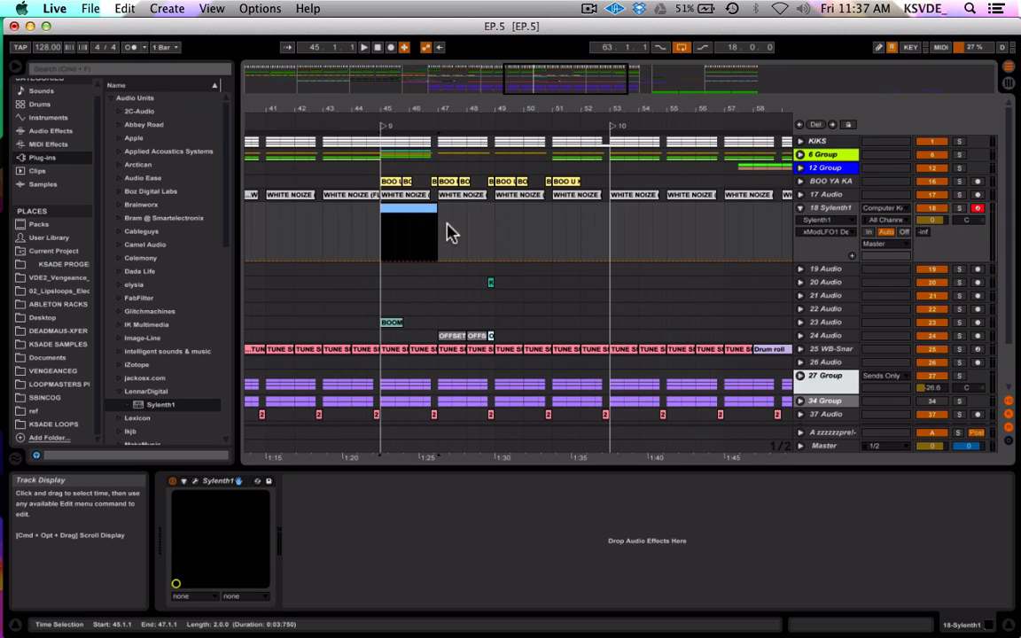
Open the new MIDI clip and add a G2 note spanning its full two bars
double_click(415, 224)
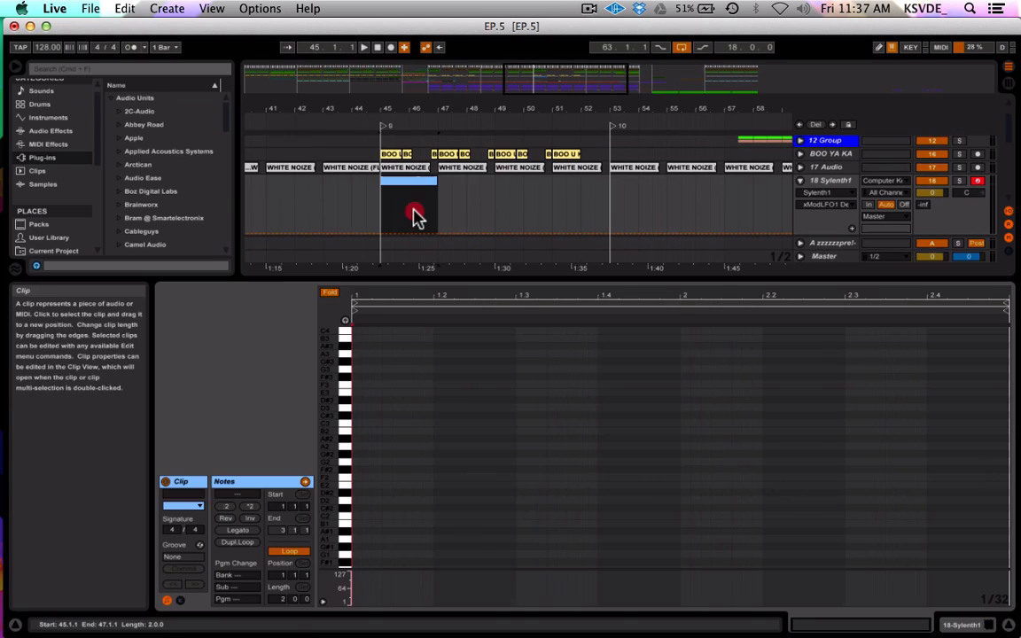
click(360, 464)
click(359, 462)
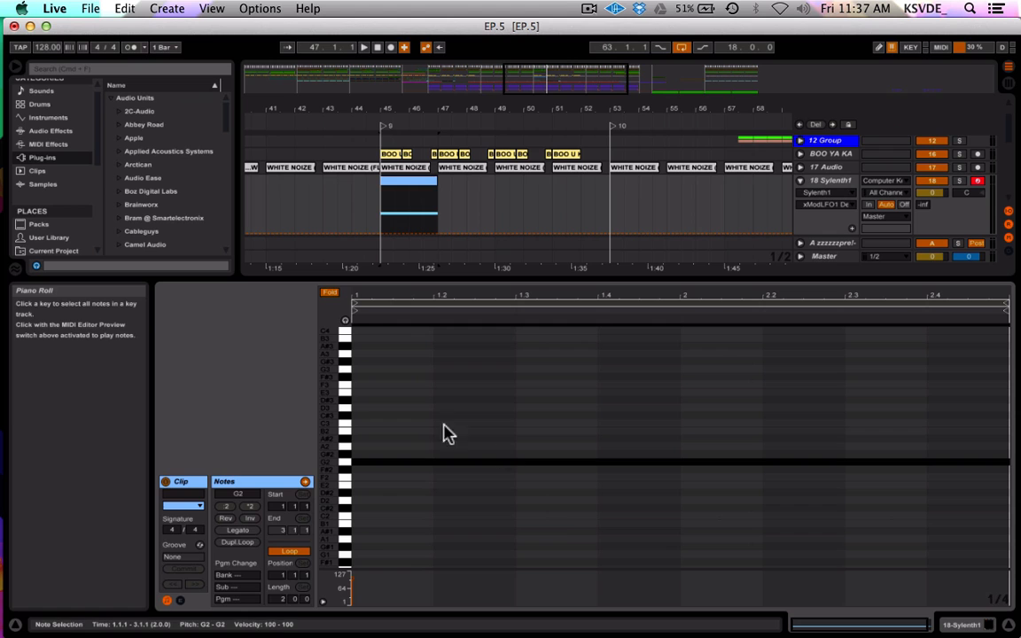
Lower the 18 Sylenth1 track's volume to -21.2 and disarm the track for recording
key(shift+Tab)
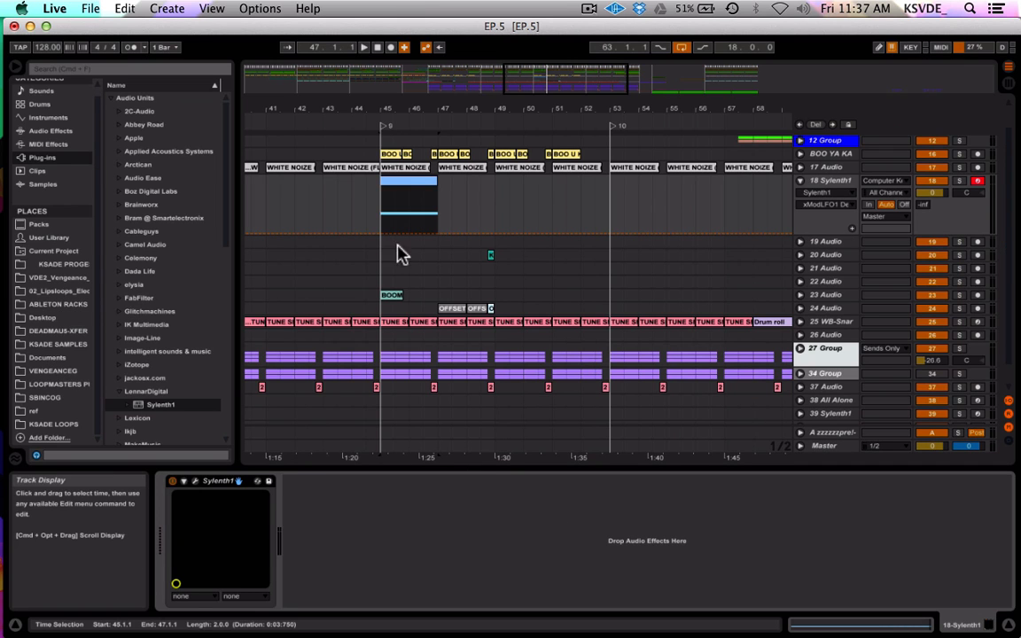
click(408, 180)
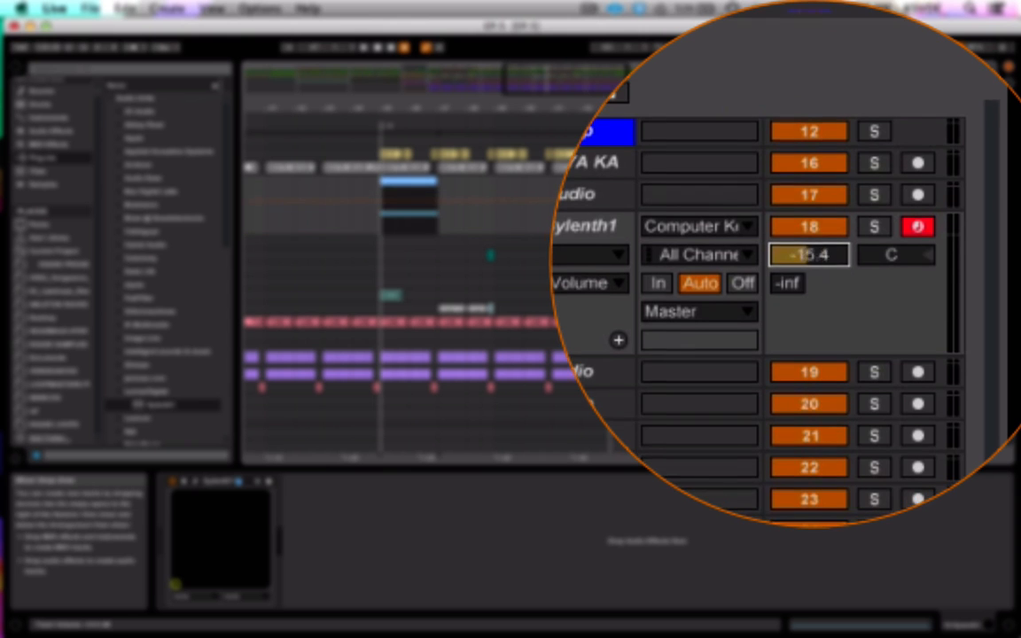
drag(811, 258, 811, 266)
click(919, 229)
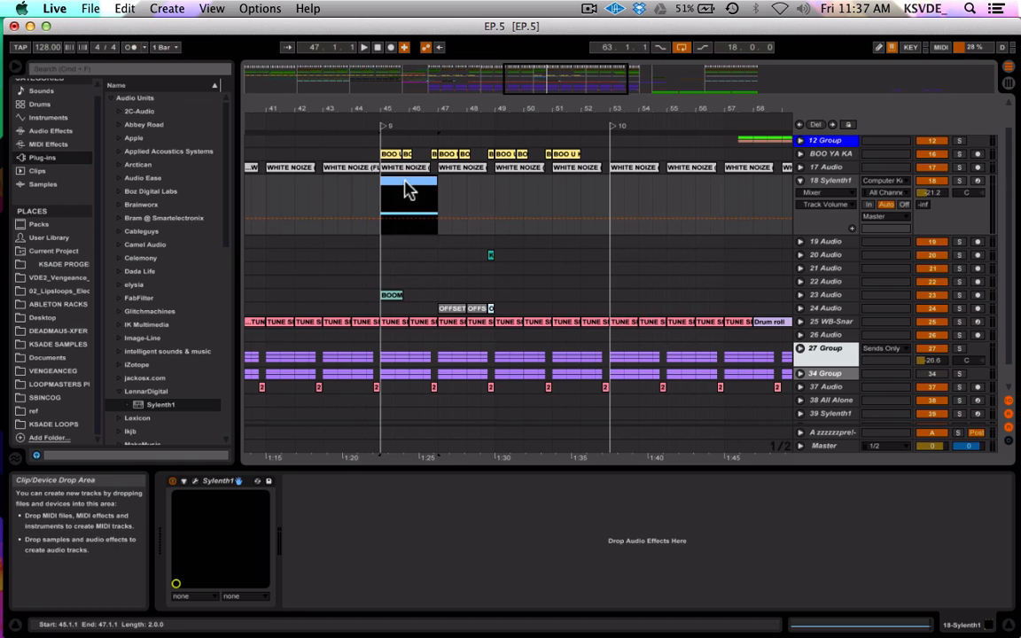
Solo the 18 Sylenth1 track and audition its new MIDI clip while adjusting the modulation in the Sylenth1 window
mouse_move(563, 89)
mouse_down()
mouse_move(566, 102)
mouse_move(575, 87)
mouse_move(560, 87)
mouse_up()
key(space)
click(959, 181)
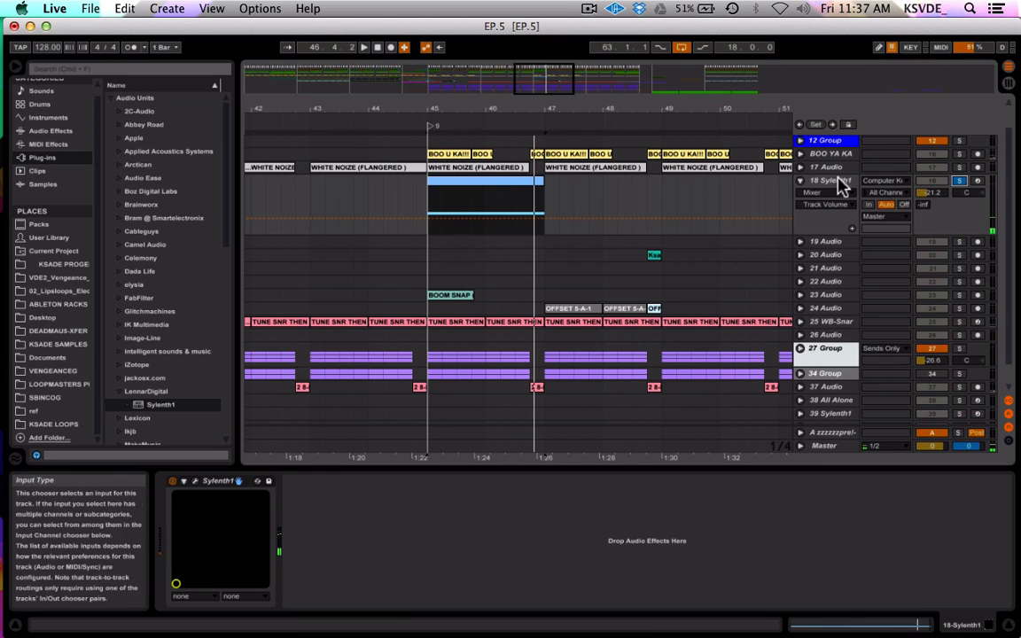
click(195, 481)
super+click(396, 436)
super+click(394, 463)
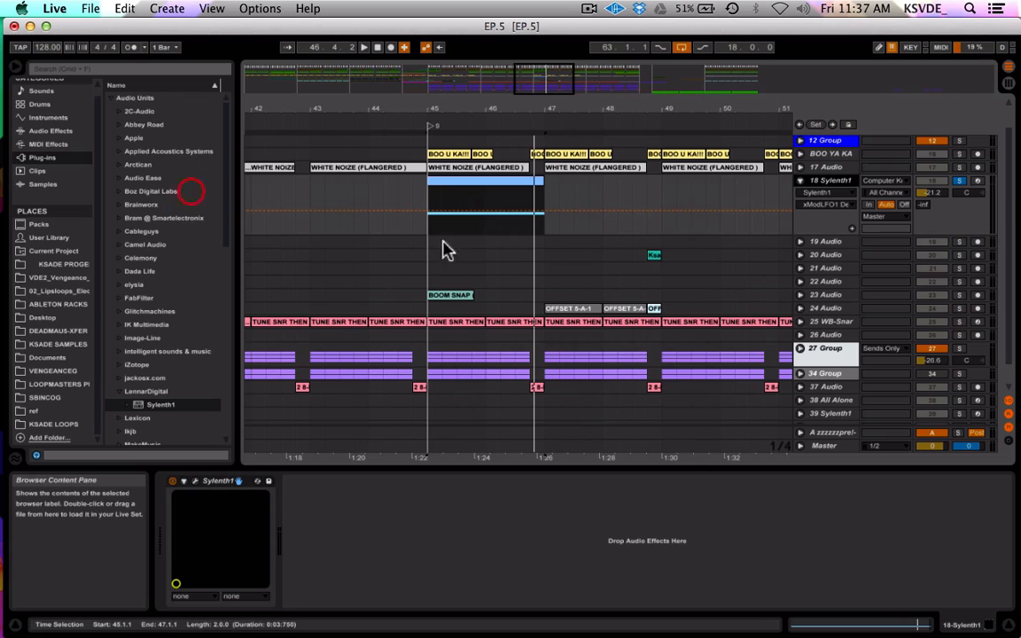
key(space)
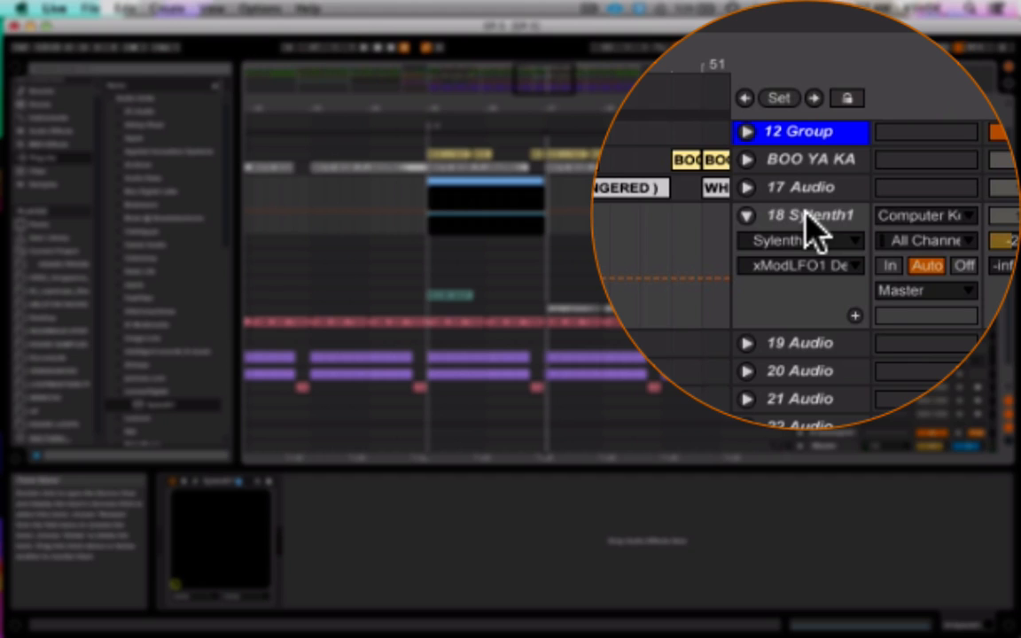
Freeze the 18 Sylenth1 track and flatten it to audio
right_click(830, 181)
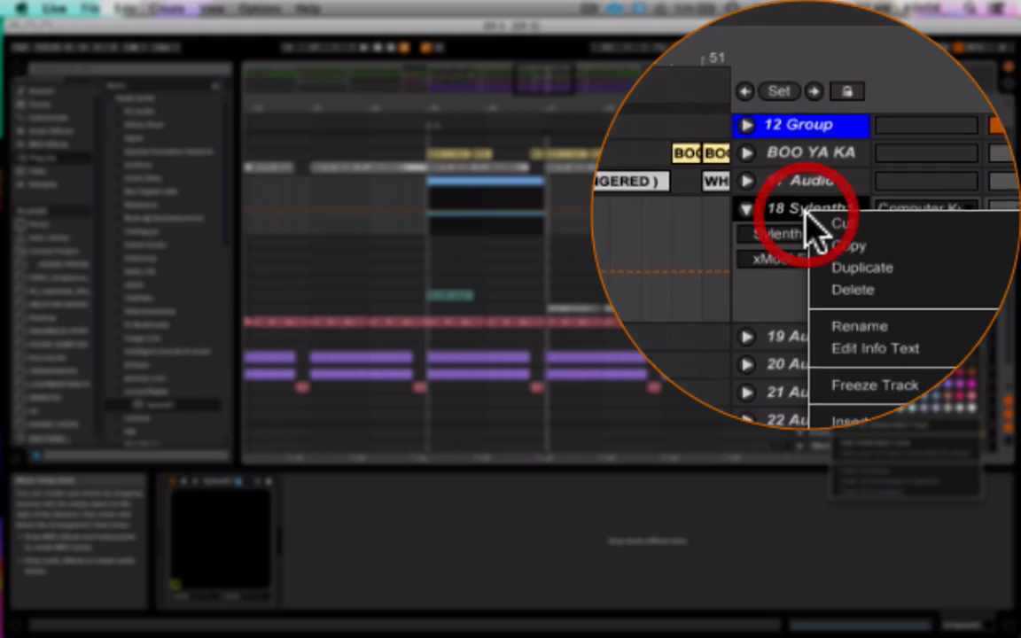
click(856, 257)
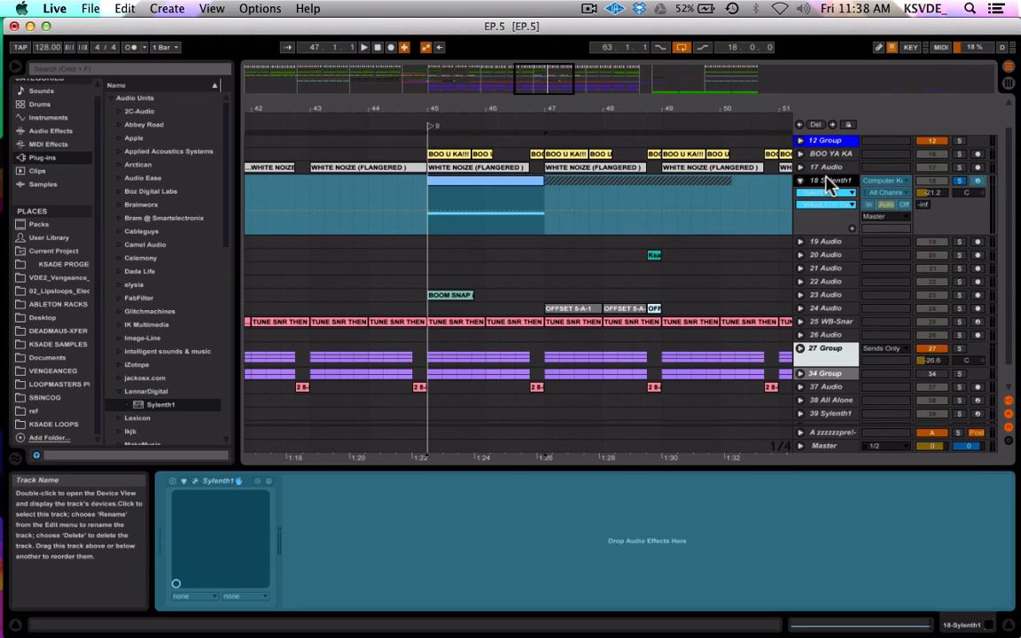
right_click(831, 182)
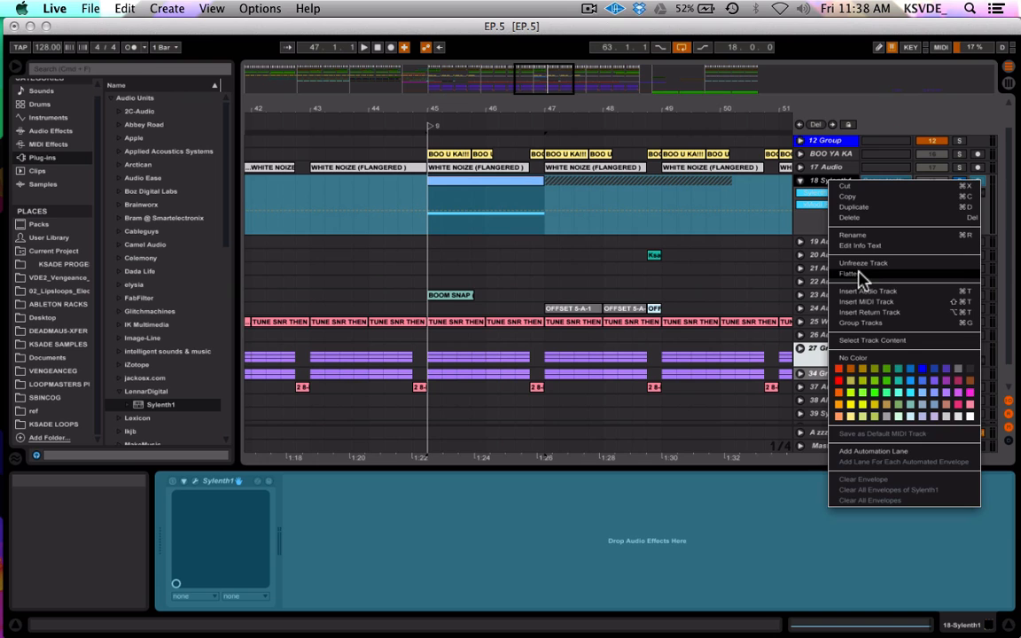
click(857, 277)
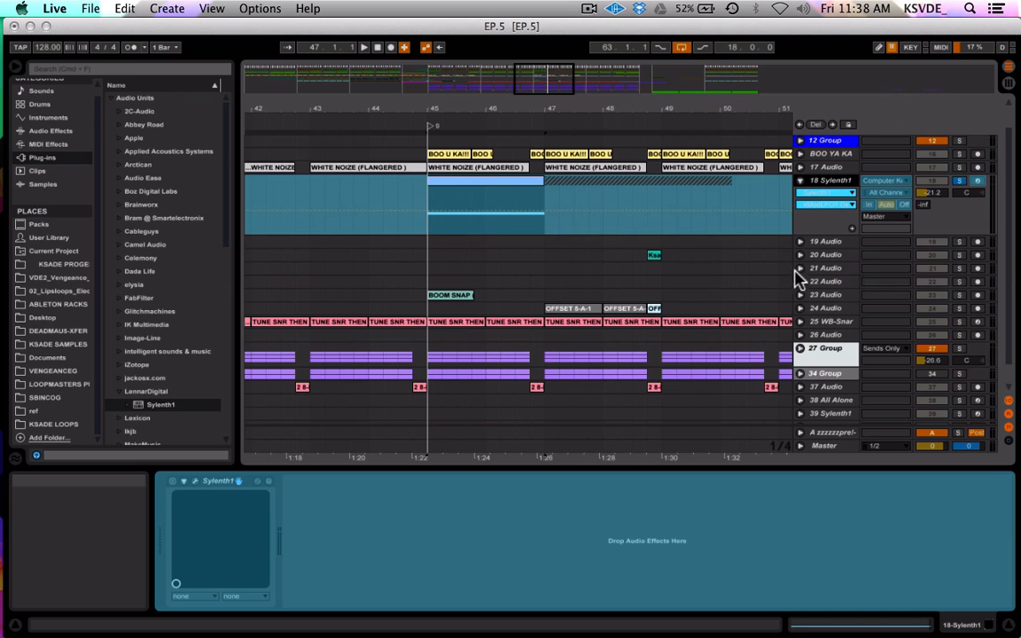
Delete the Freeze tail clip that starts at 47.1.1 on the flattened Sylenth1 track
click(577, 188)
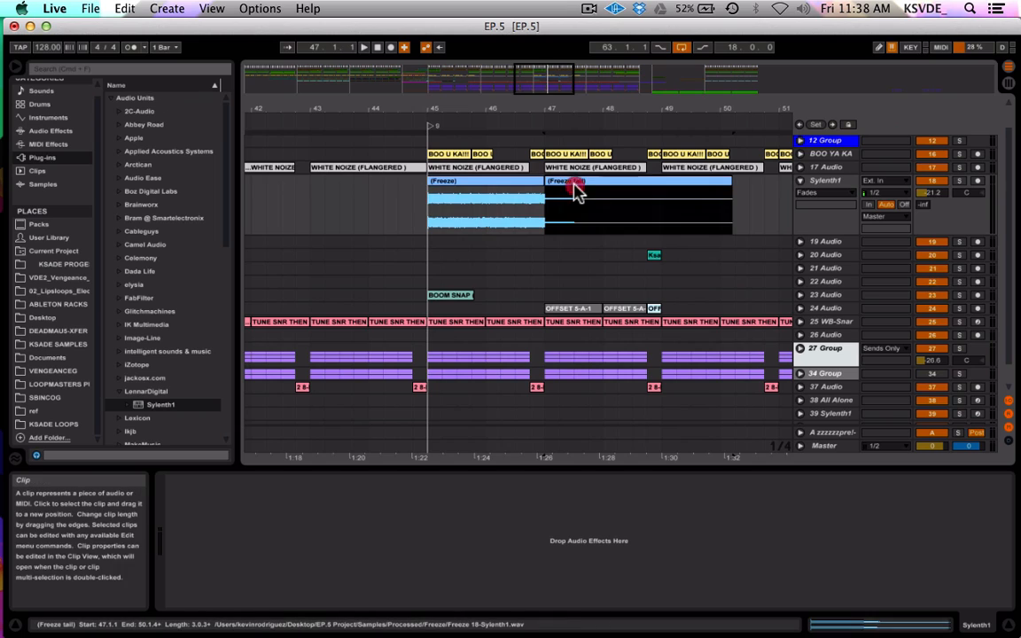
key(Delete)
click(414, 198)
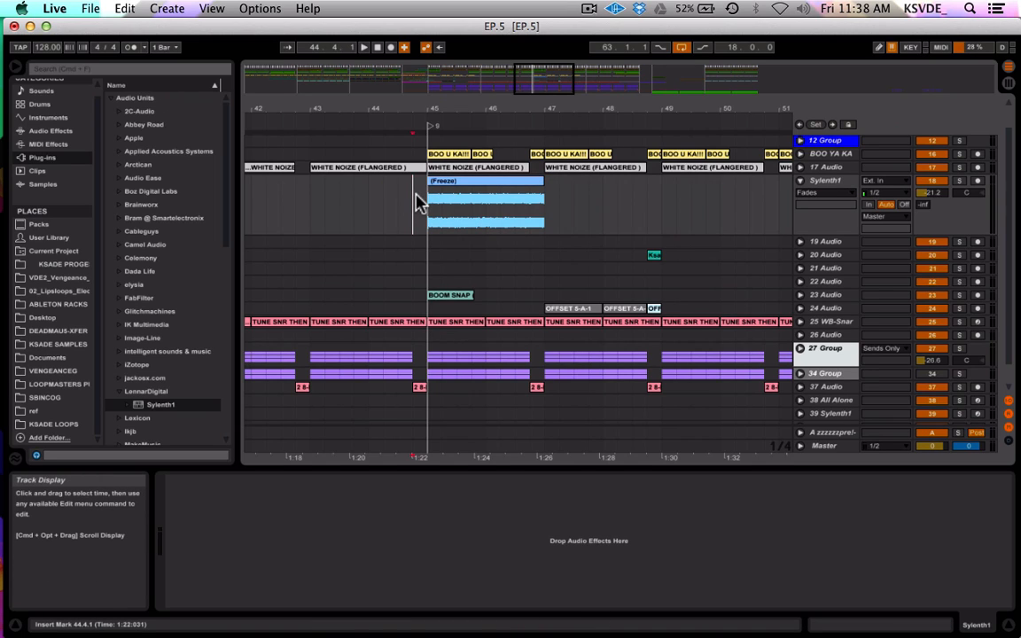
drag(554, 77, 553, 73)
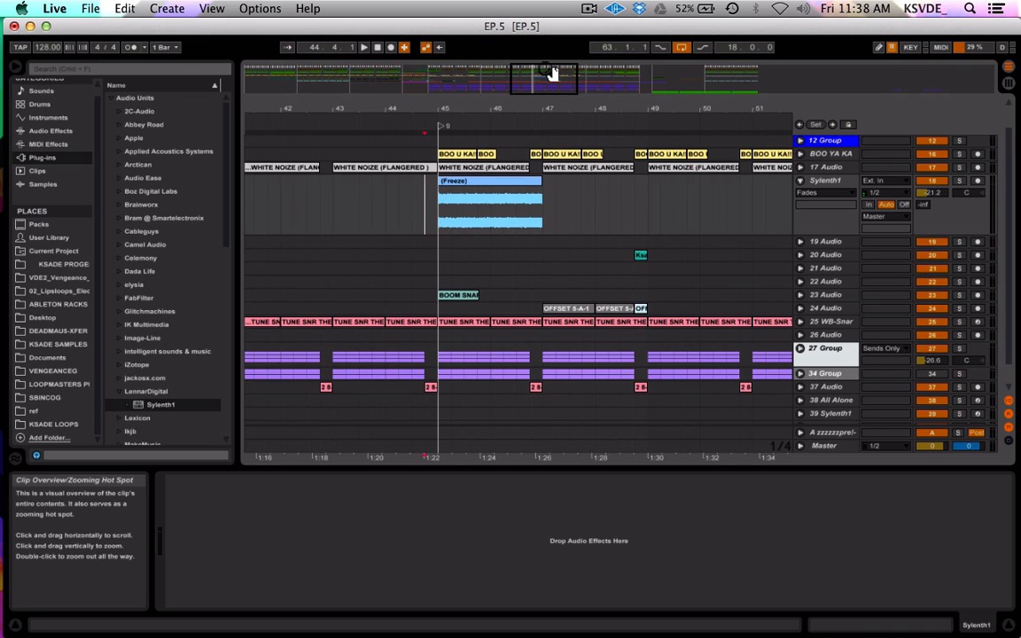
Select the two-bar Freeze clip at 45.1.1 and show the audio effects in the browser
click(440, 186)
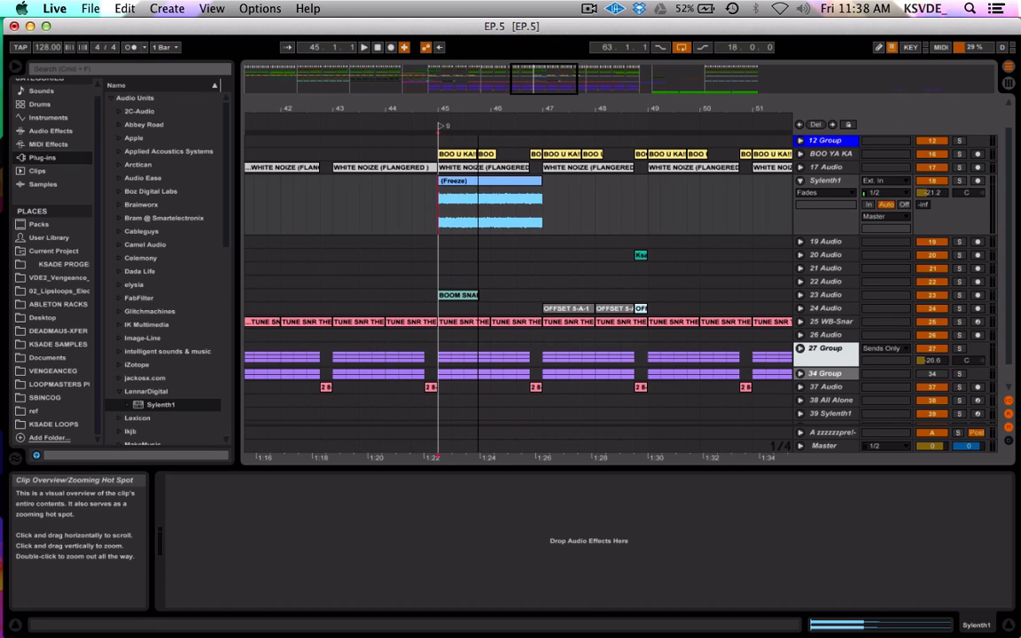
drag(546, 70, 545, 78)
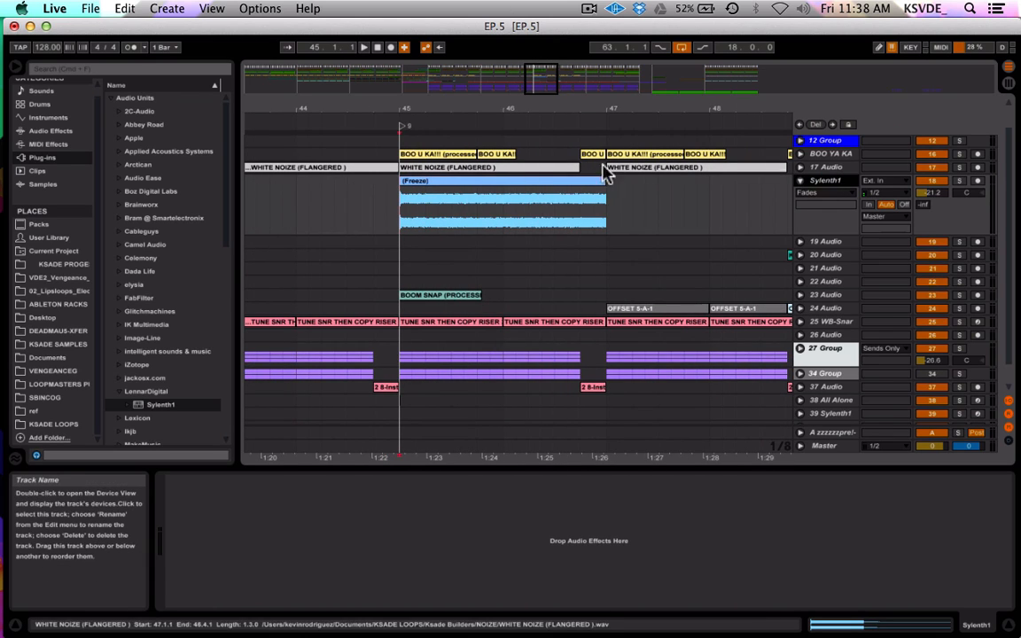
click(468, 189)
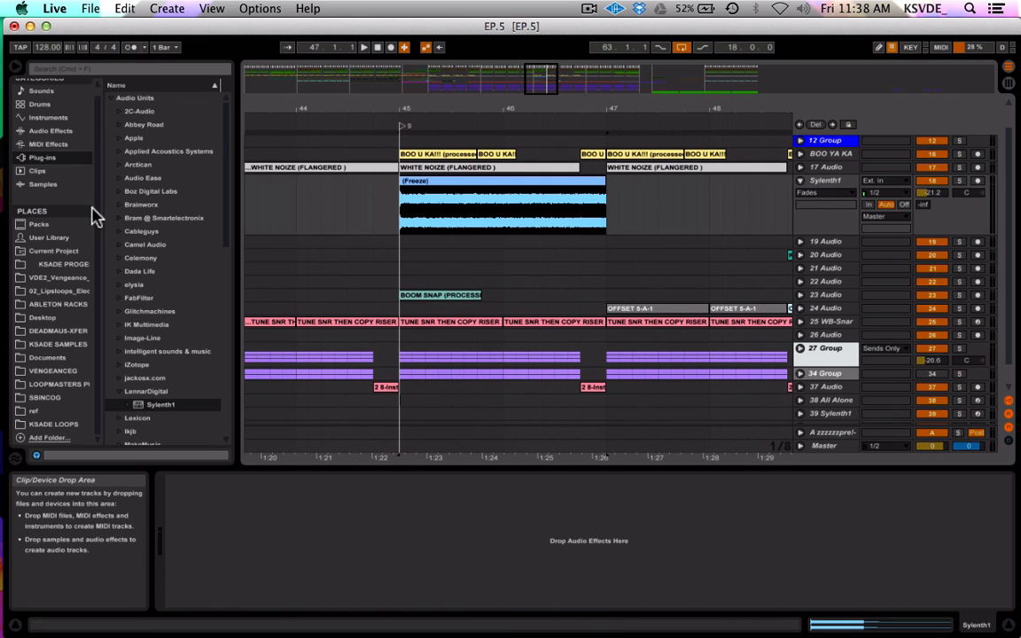
click(45, 144)
click(49, 130)
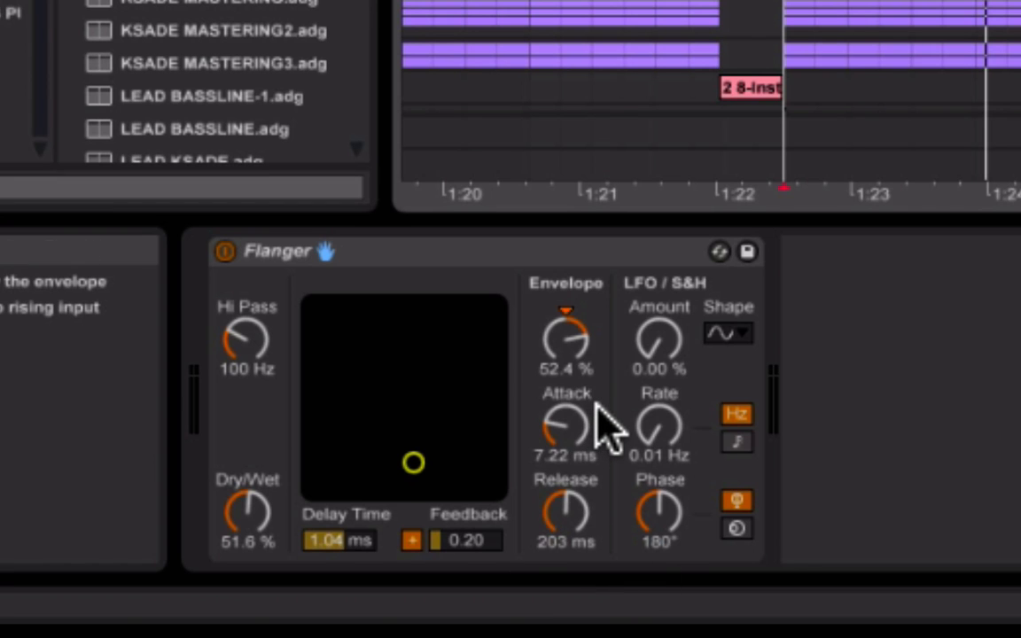
Duplicate the Flanger on the Sylenth1 track and set the copy's Dry/Wet to 50.0 %
click(467, 253)
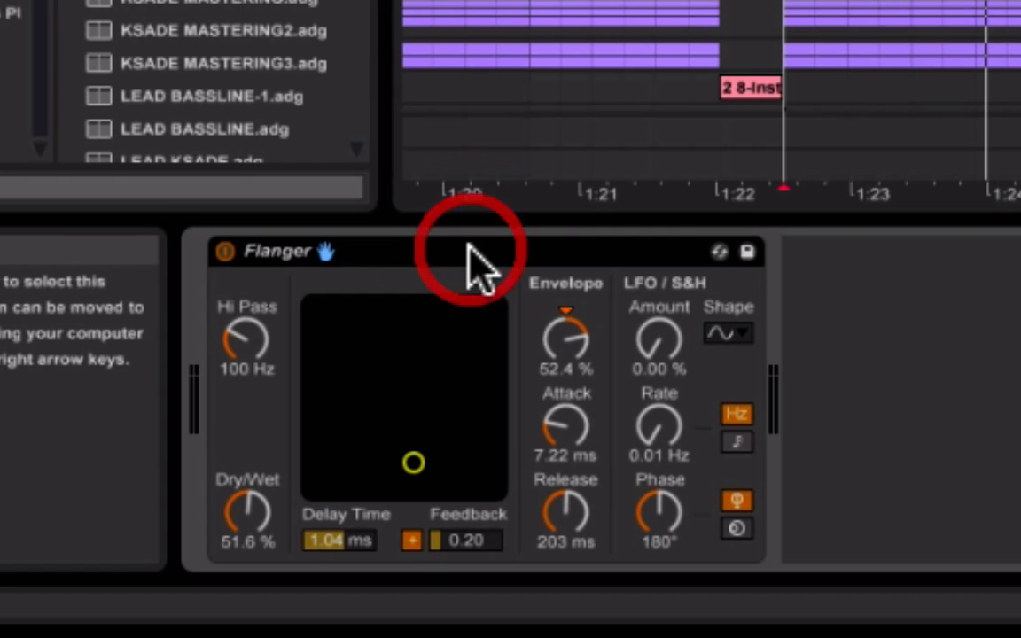
key(ctrl+d)
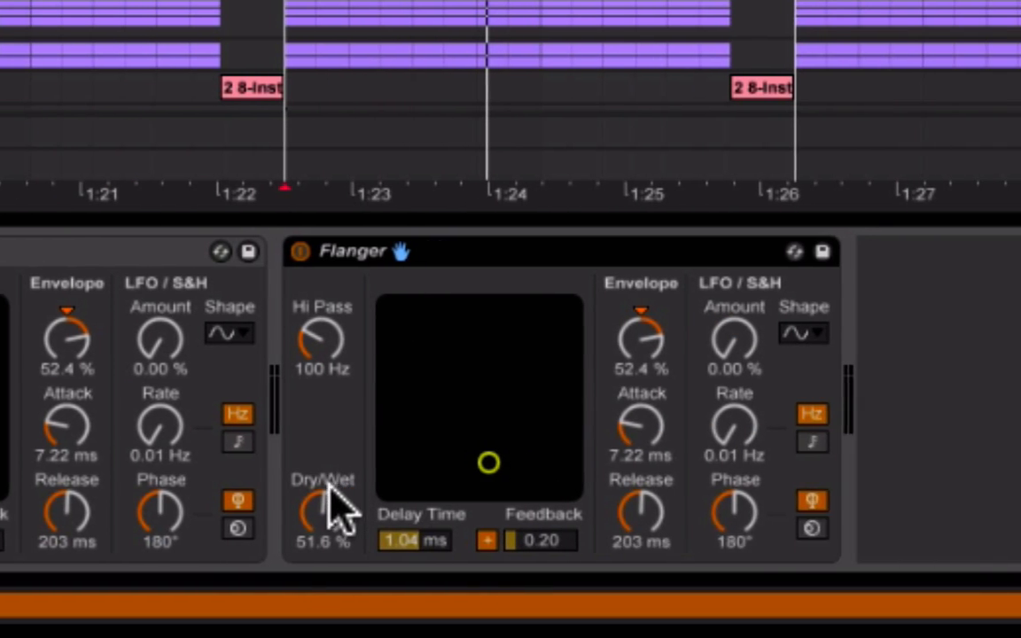
drag(820, 497, 819, 500)
click(616, 341)
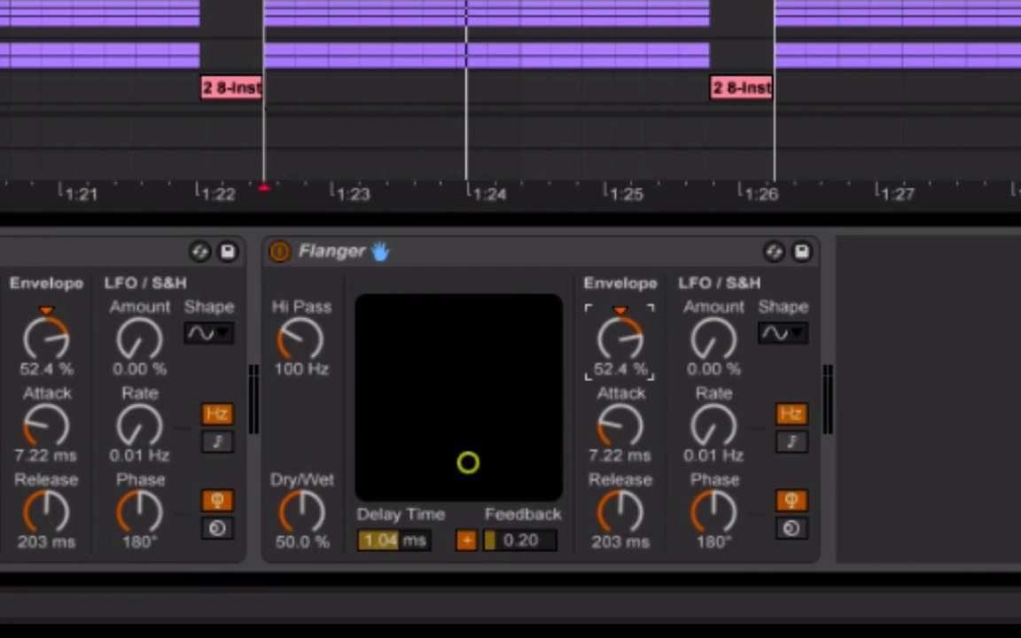
Set the second Flanger's envelope attack to 5.08 ms and its release to 47.7 ms
click(621, 424)
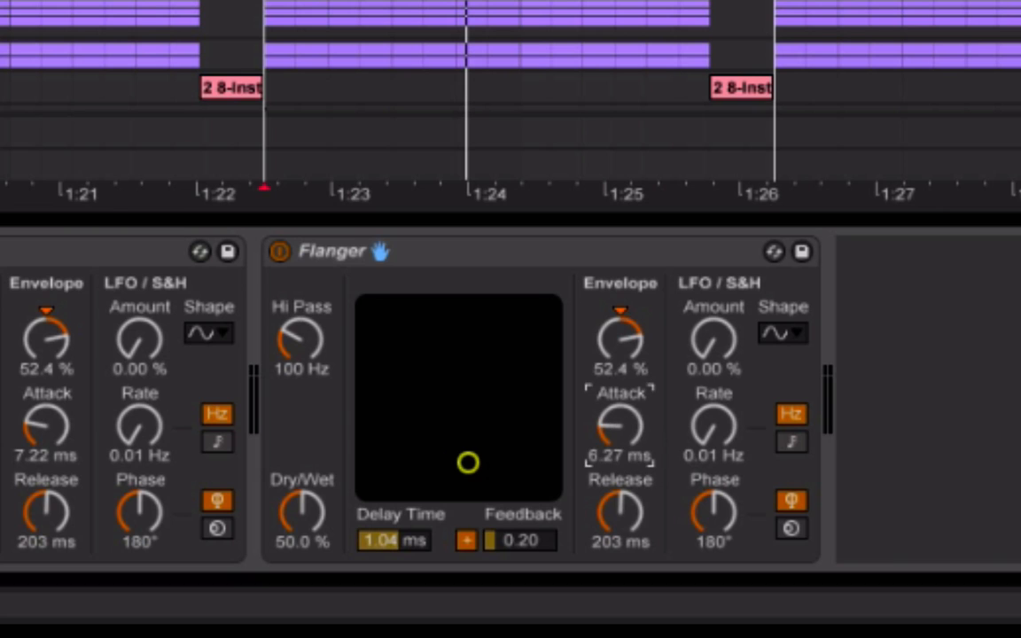
click(622, 510)
drag(621, 513, 621, 539)
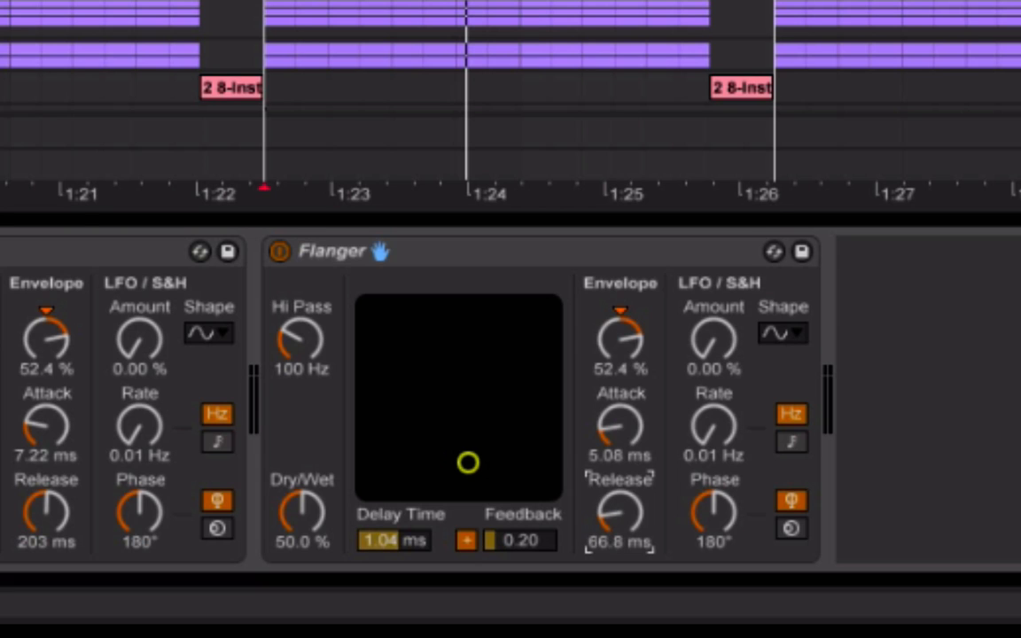
drag(627, 496, 627, 502)
drag(634, 512, 634, 519)
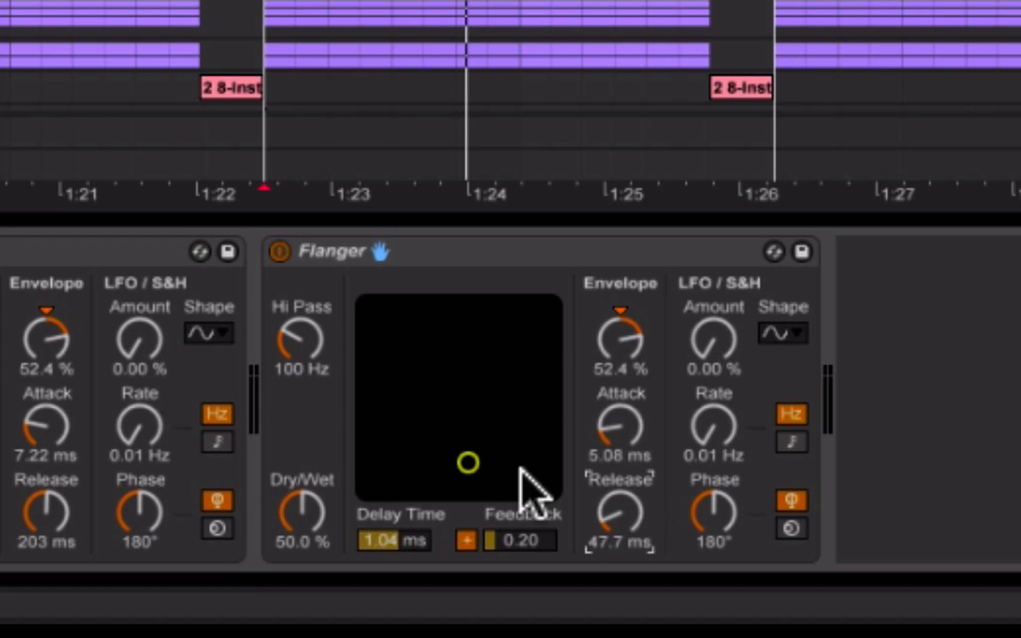
Turn off the first Flanger and audition the two-bar loop through the second one
key(space)
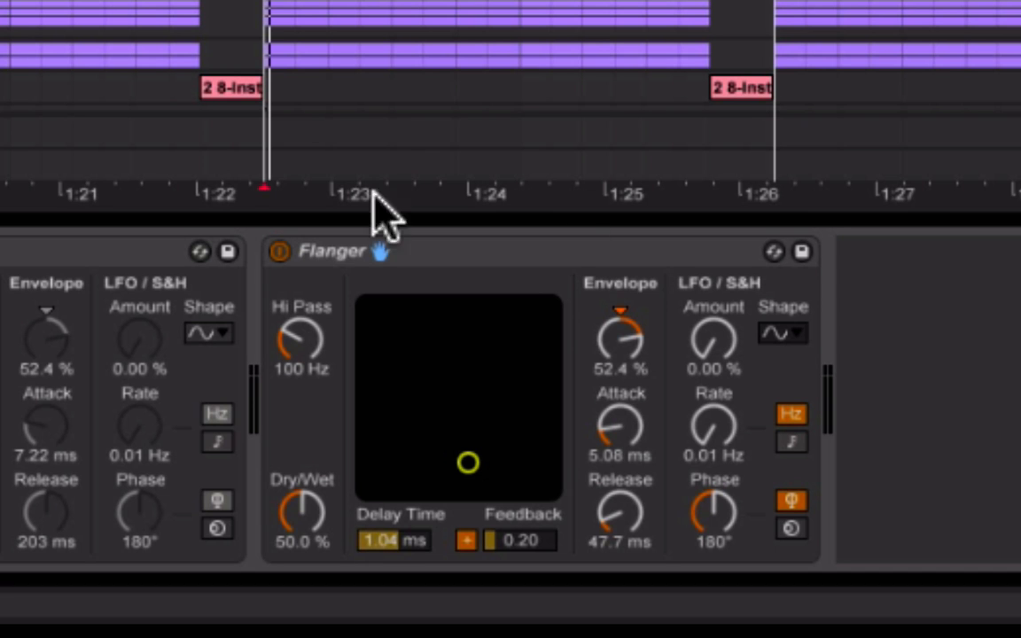
click(7, 280)
click(465, 255)
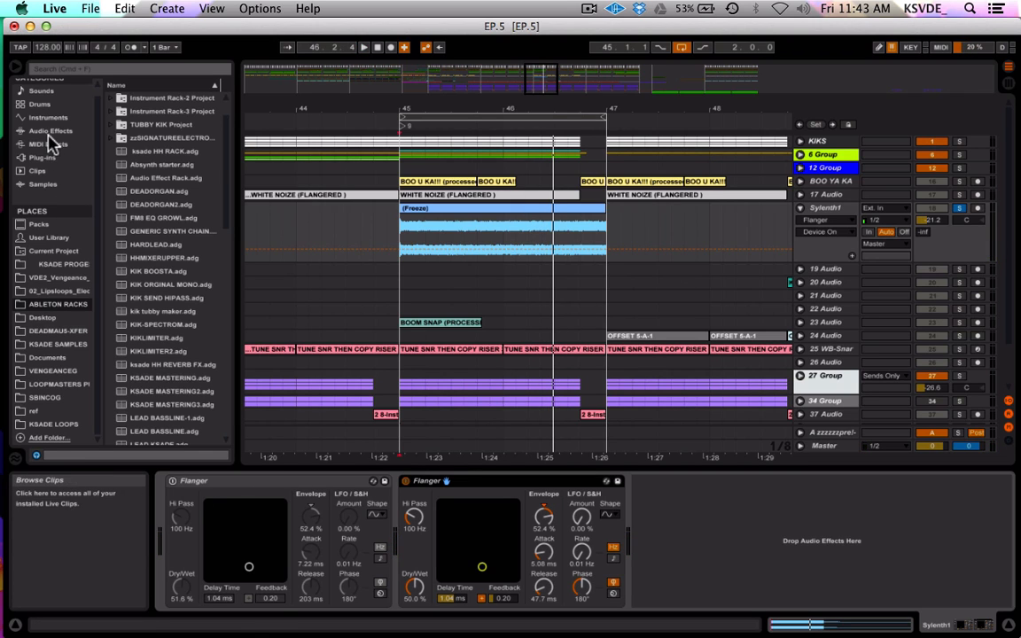
Add Nicky Romero's Kickstart plug-in after the second Flanger and move its window clear of the Freeze clip
click(44, 158)
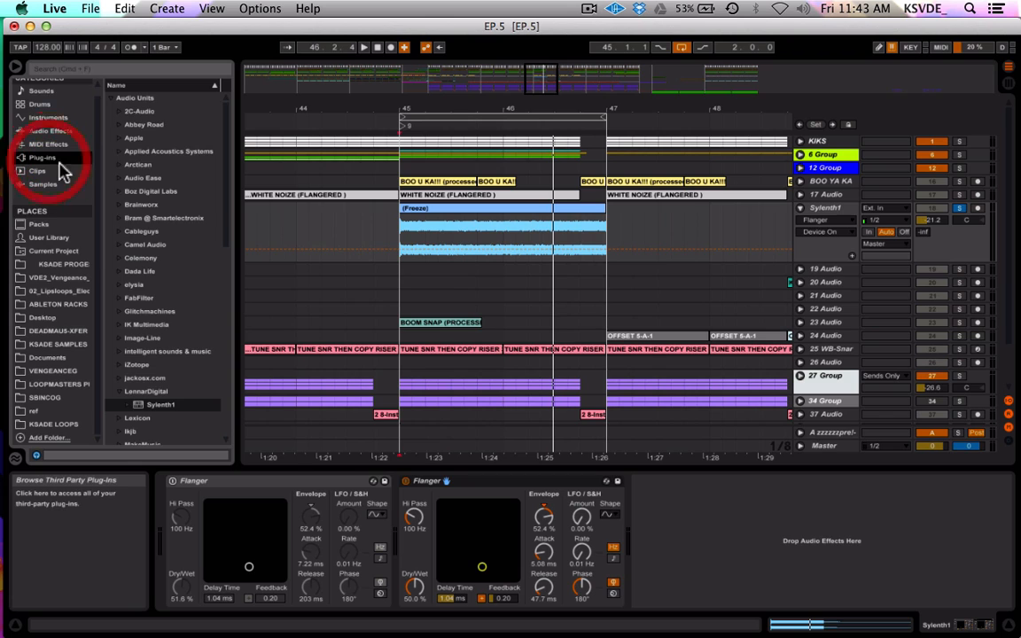
scroll(160, 302, down, 5)
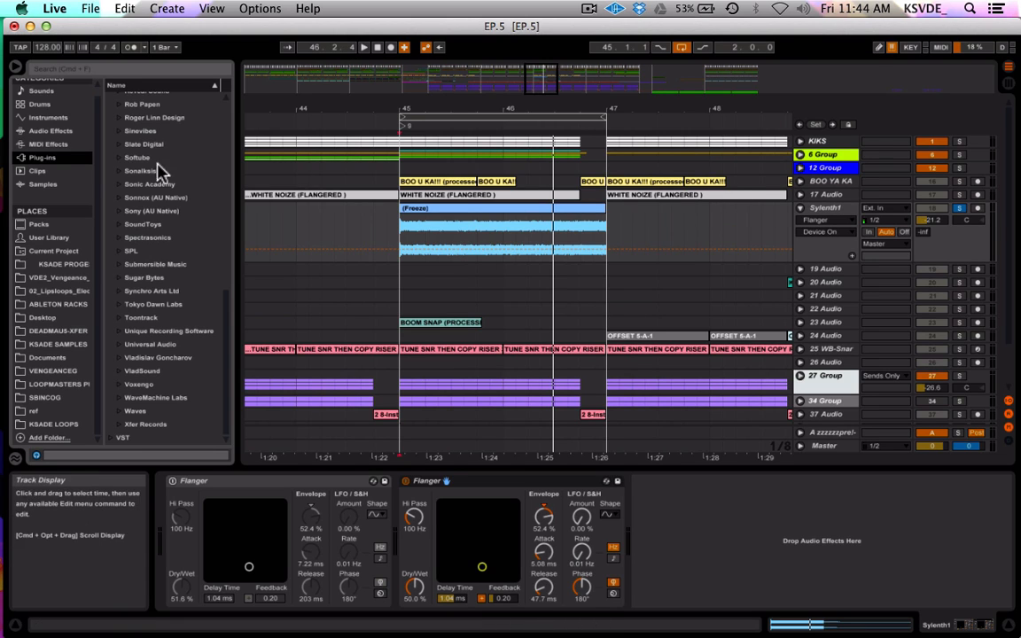
scroll(142, 235, up, 5)
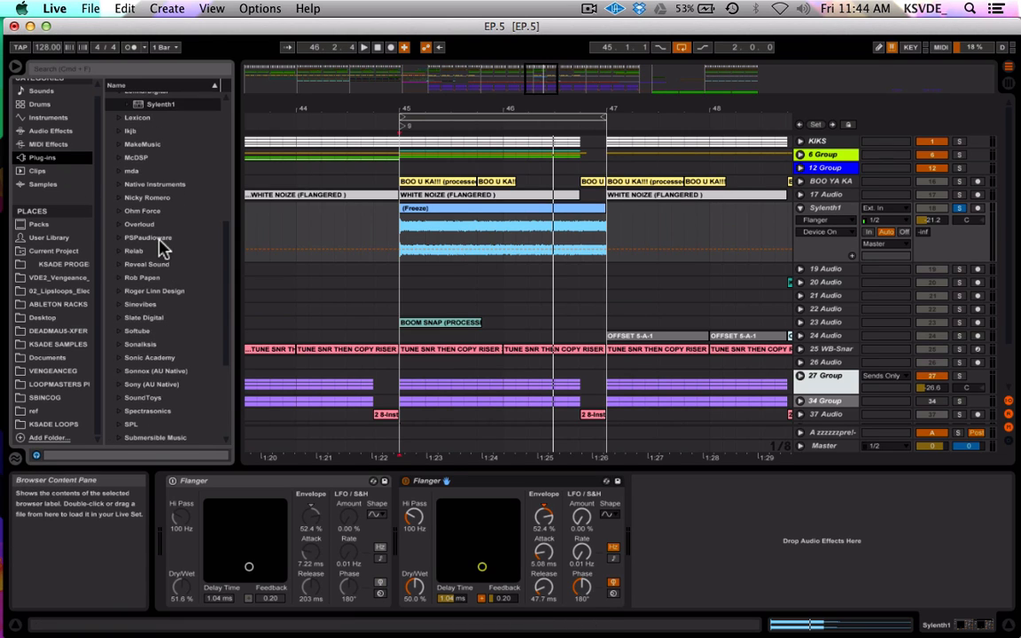
click(116, 196)
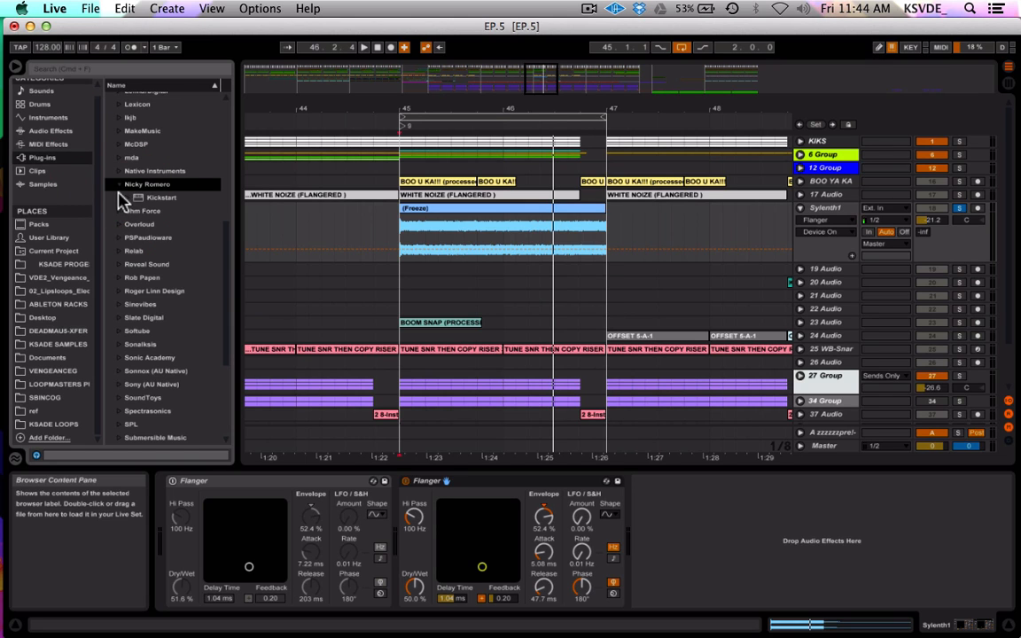
drag(138, 203, 668, 544)
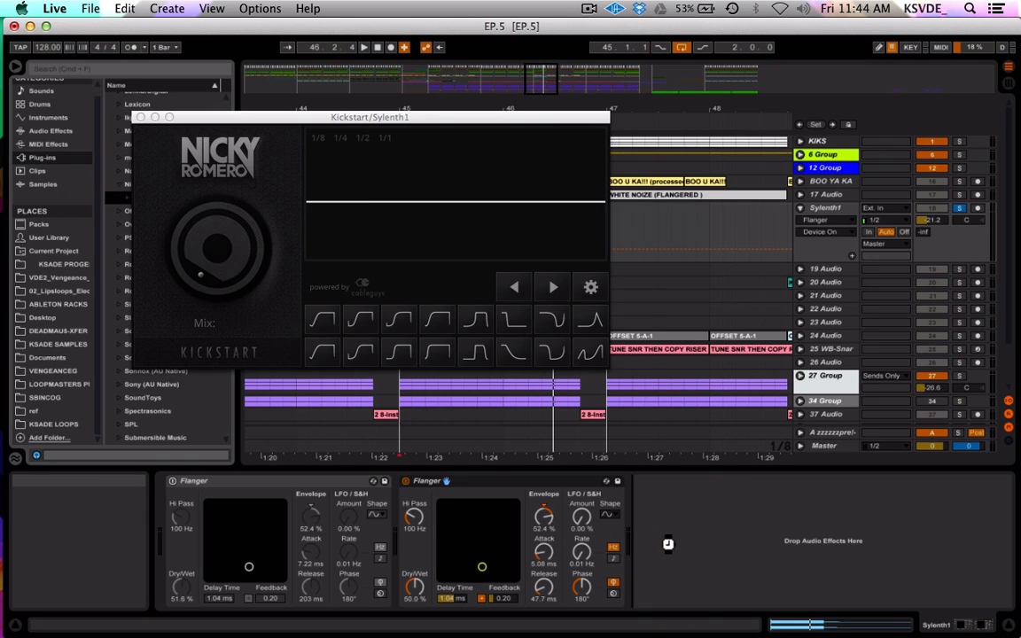
drag(390, 121, 393, 315)
Load Kickstart's Classic Chain curve and reduce its Mix to 69%
click(402, 222)
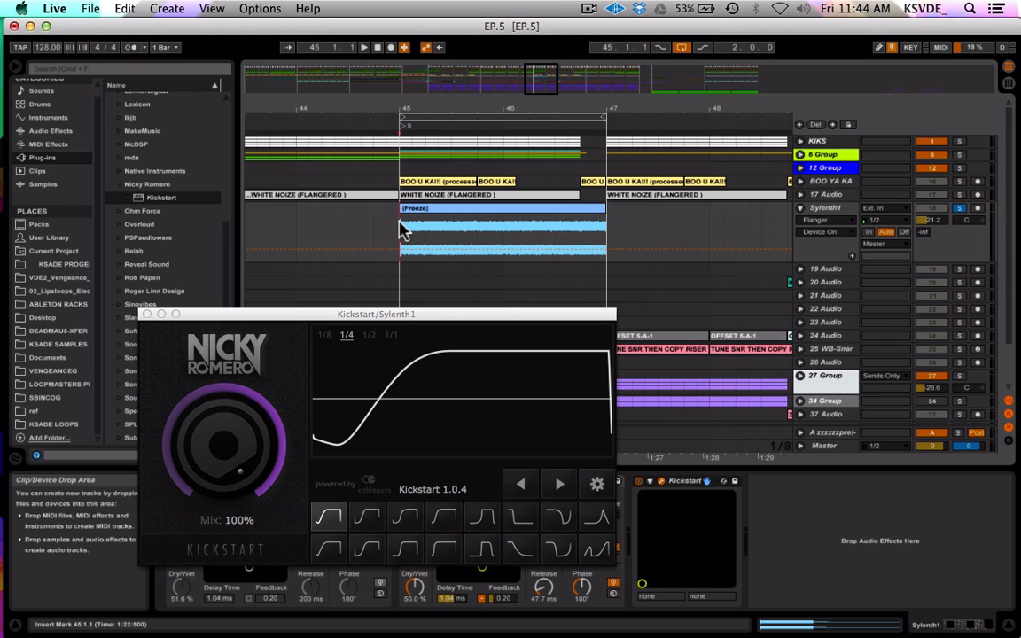
click(405, 515)
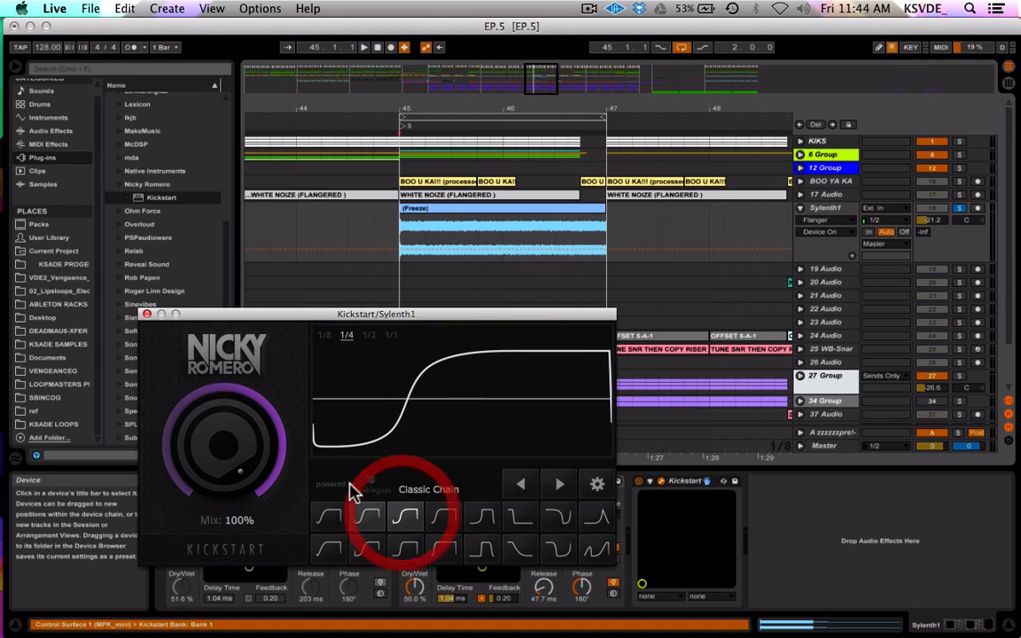
drag(264, 449, 263, 476)
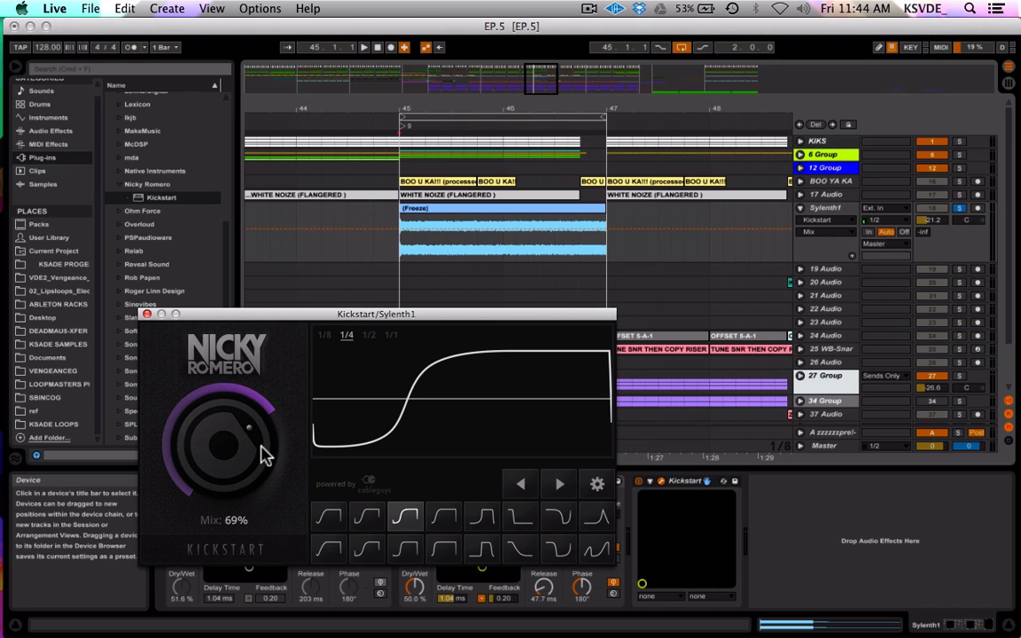
Play the loop from 45.1.1 and fine-tune Kickstart's Mix to 70%
click(399, 252)
key(space)
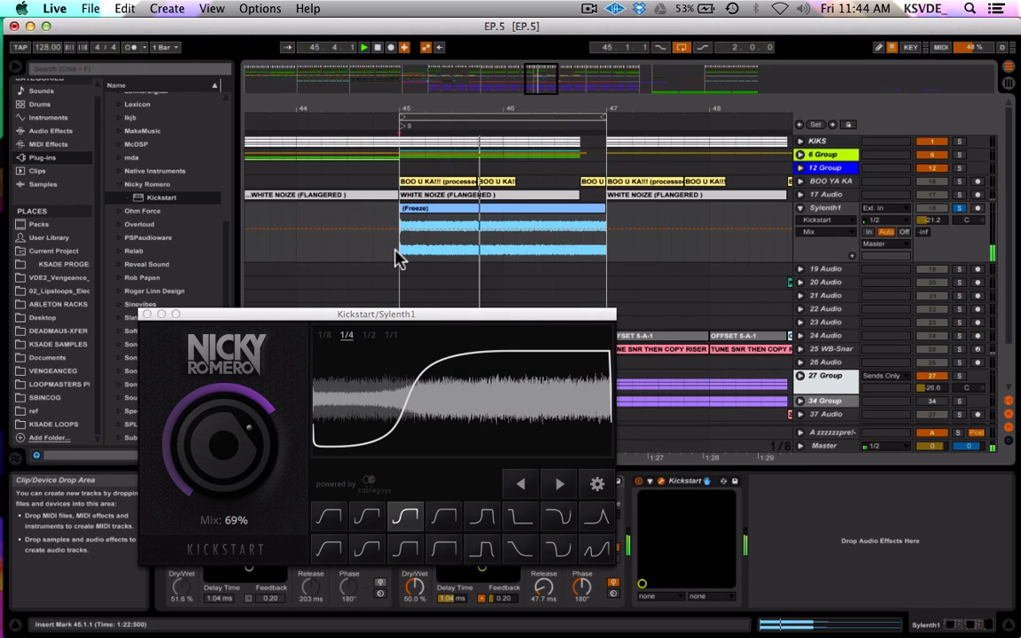
drag(223, 445, 269, 448)
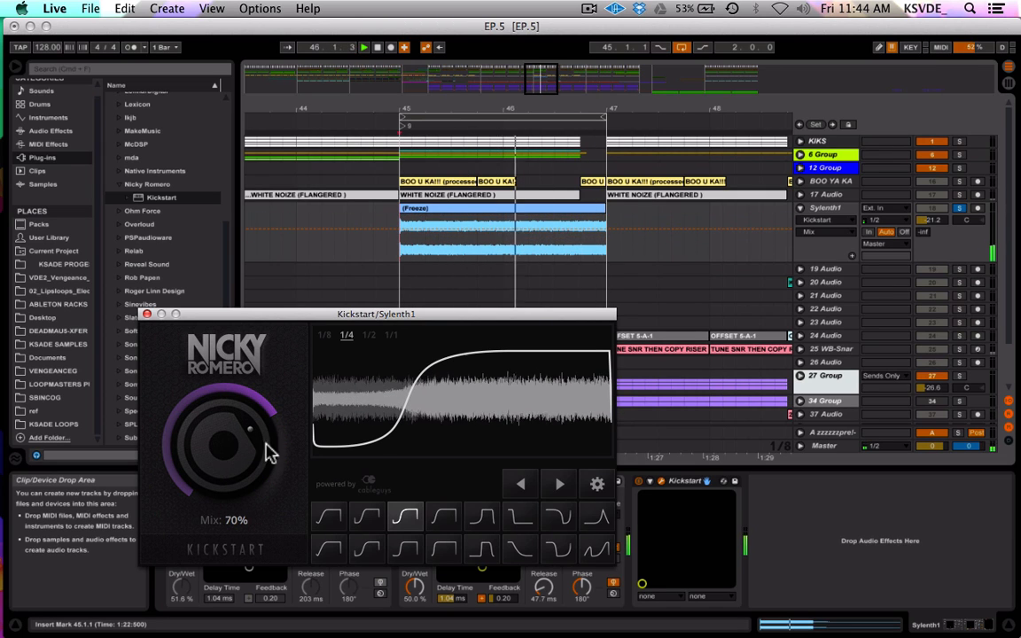
Audition Kickstart's alternative curves over the loop, including Tighter, with the Mix at 66%
click(407, 234)
key(space)
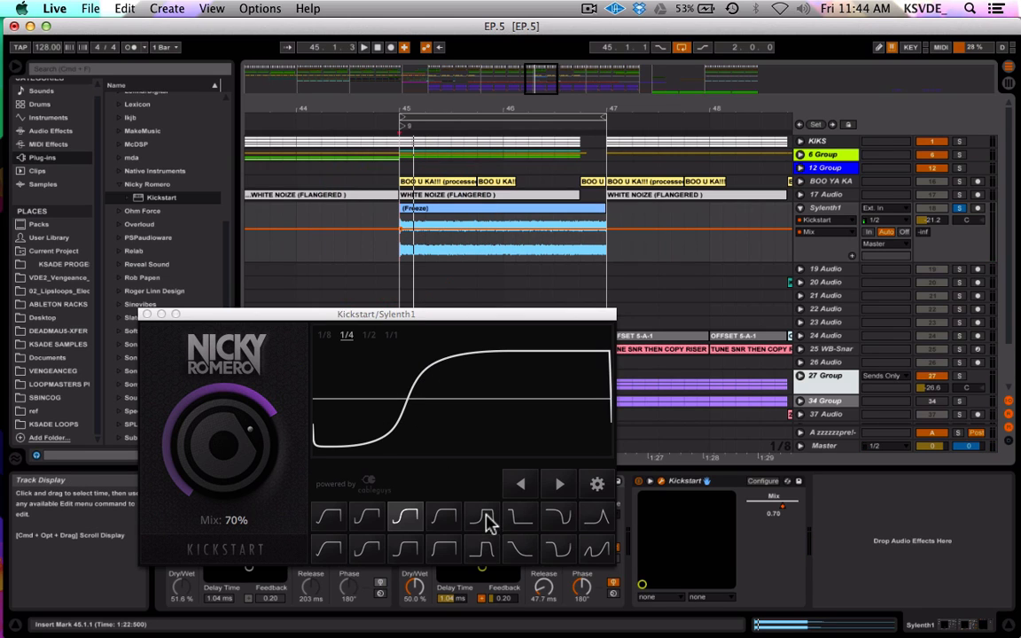
click(481, 549)
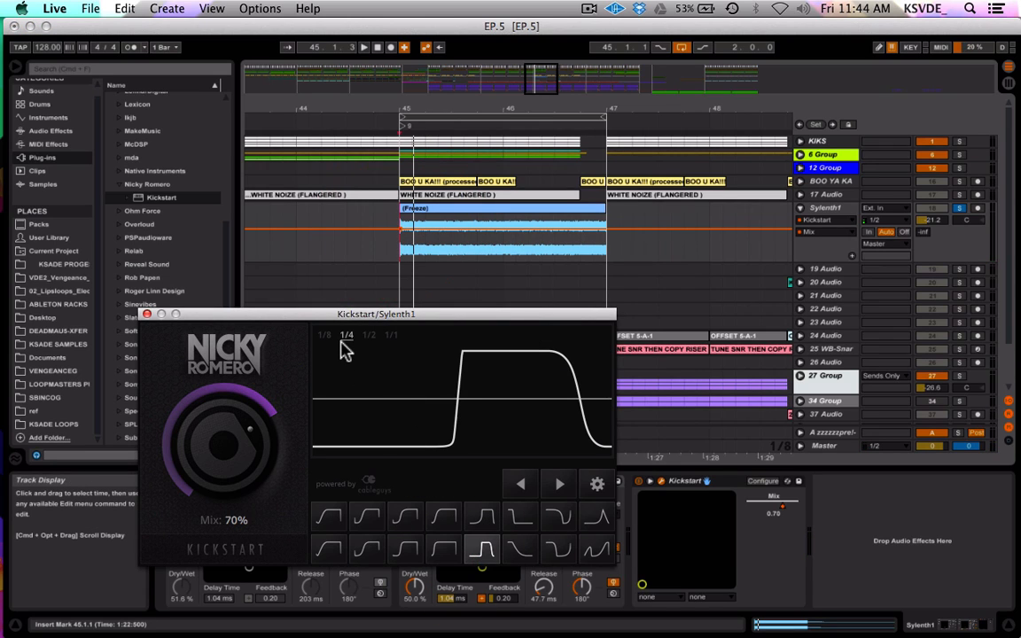
click(390, 245)
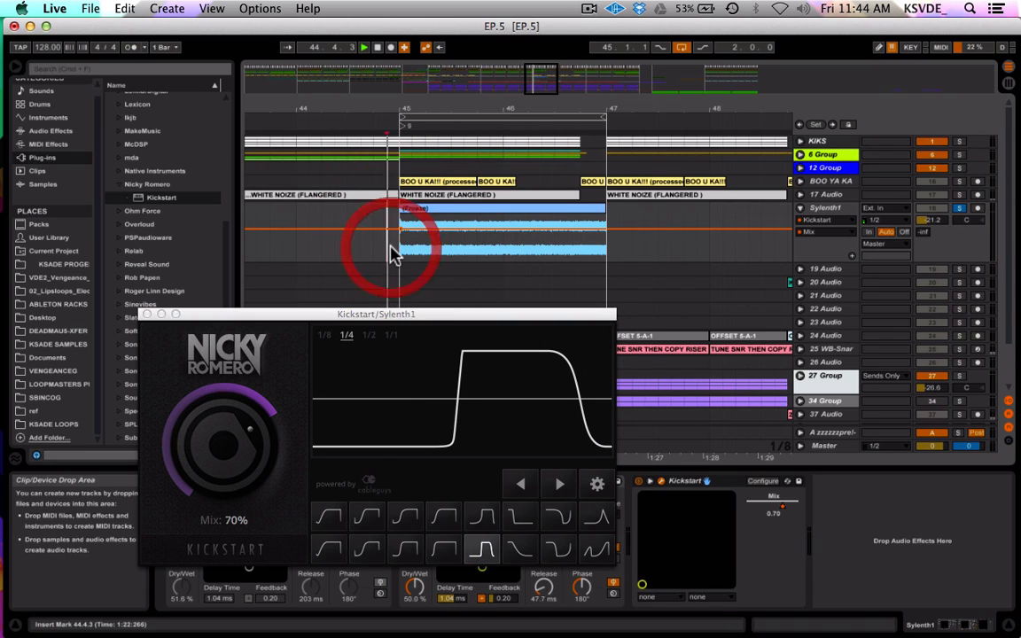
key(space)
mouse_move(249, 401)
mouse_down()
mouse_move(249, 355)
mouse_move(248, 430)
mouse_move(248, 409)
mouse_up()
click(448, 544)
click(410, 549)
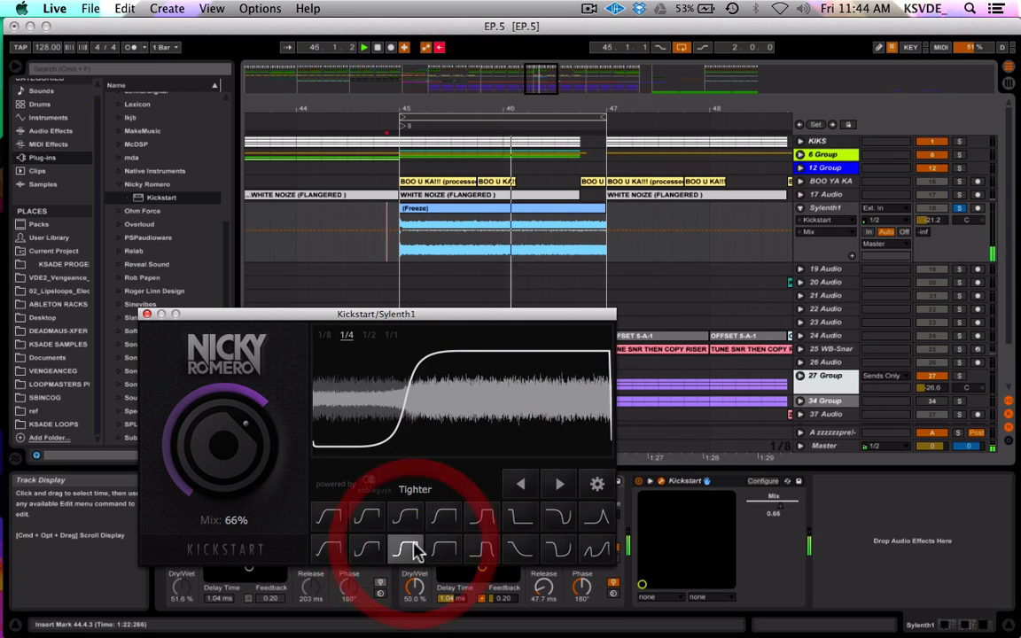
click(444, 547)
click(443, 517)
Return Kickstart to the Classic Chain curve, set its Mix to 78% and close the plug-in window
click(406, 515)
mouse_move(239, 451)
mouse_down()
mouse_move(239, 431)
mouse_move(234, 446)
mouse_up()
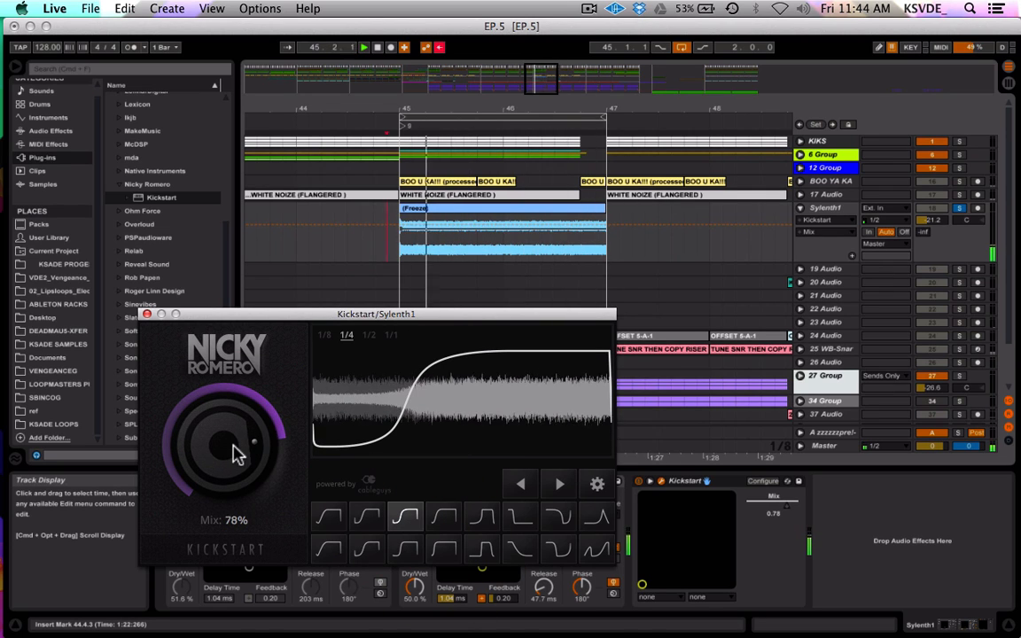
click(402, 248)
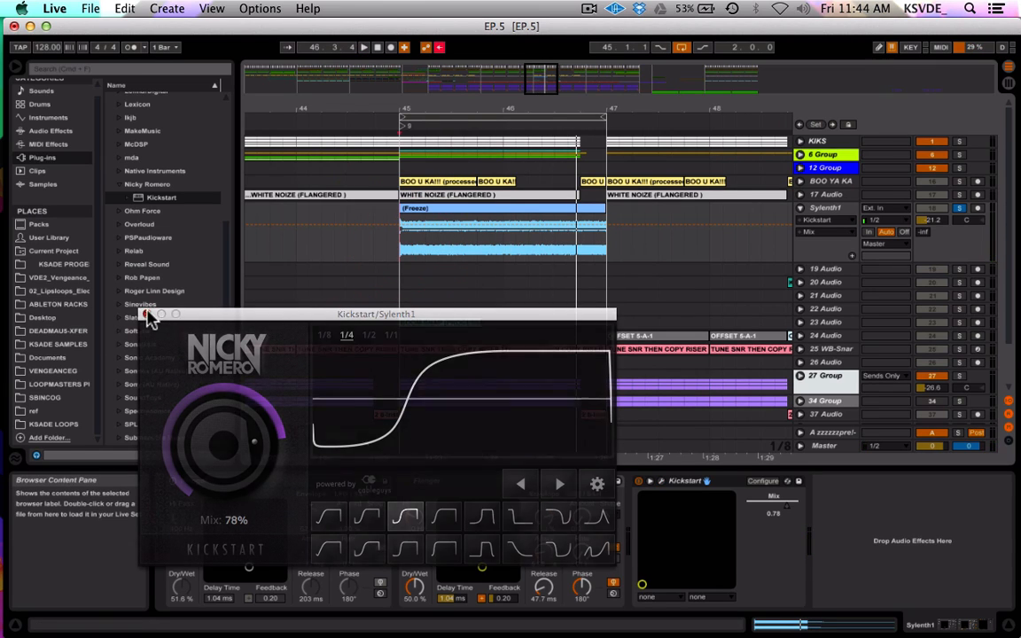
click(147, 315)
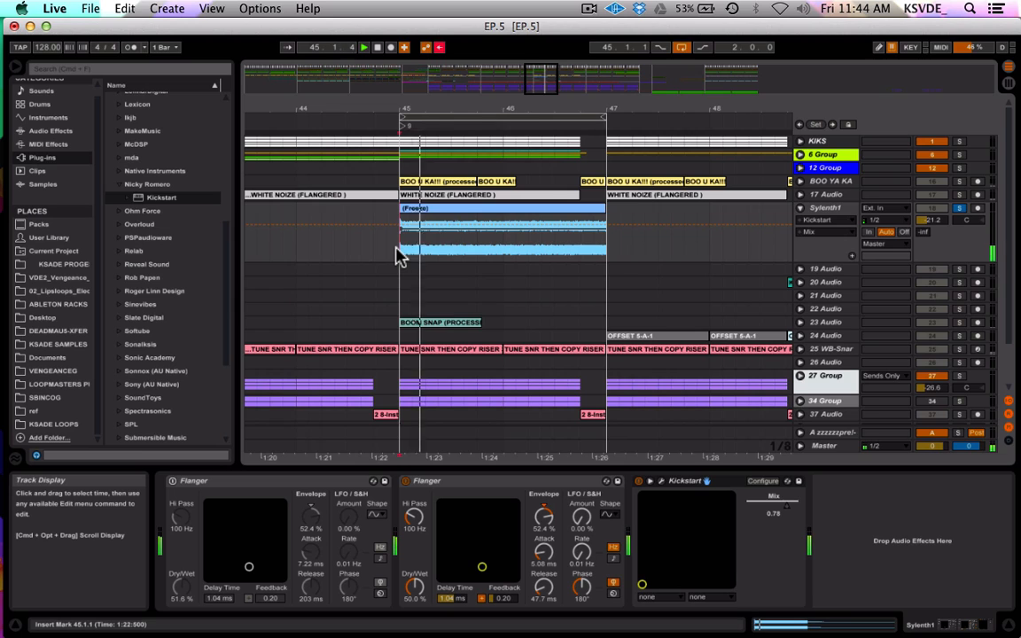
Re-enable the overridden automation and replay the loop from 45.1.1
click(438, 48)
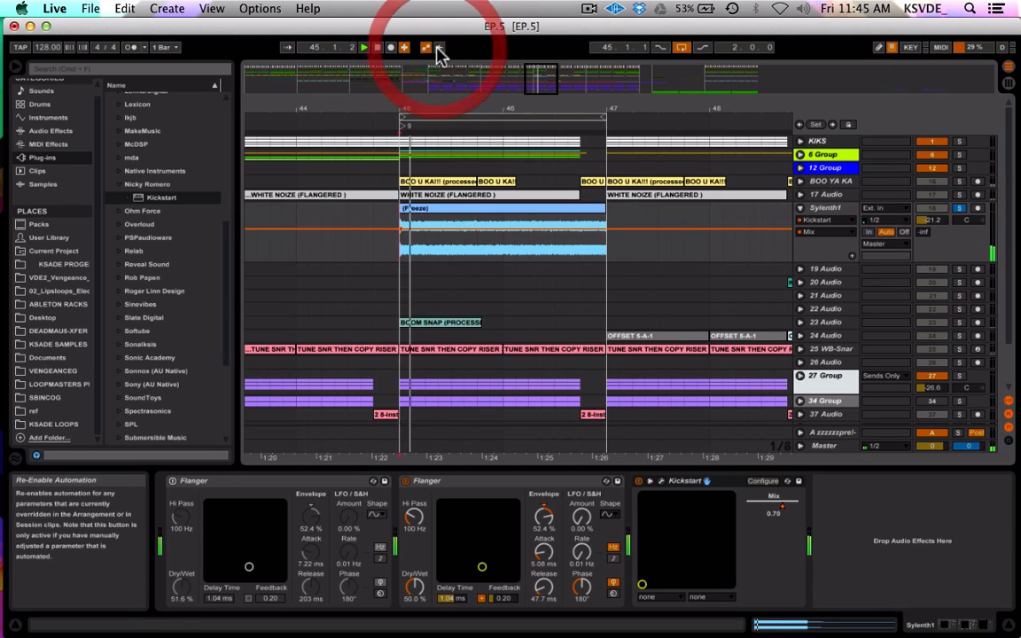
click(404, 237)
click(400, 246)
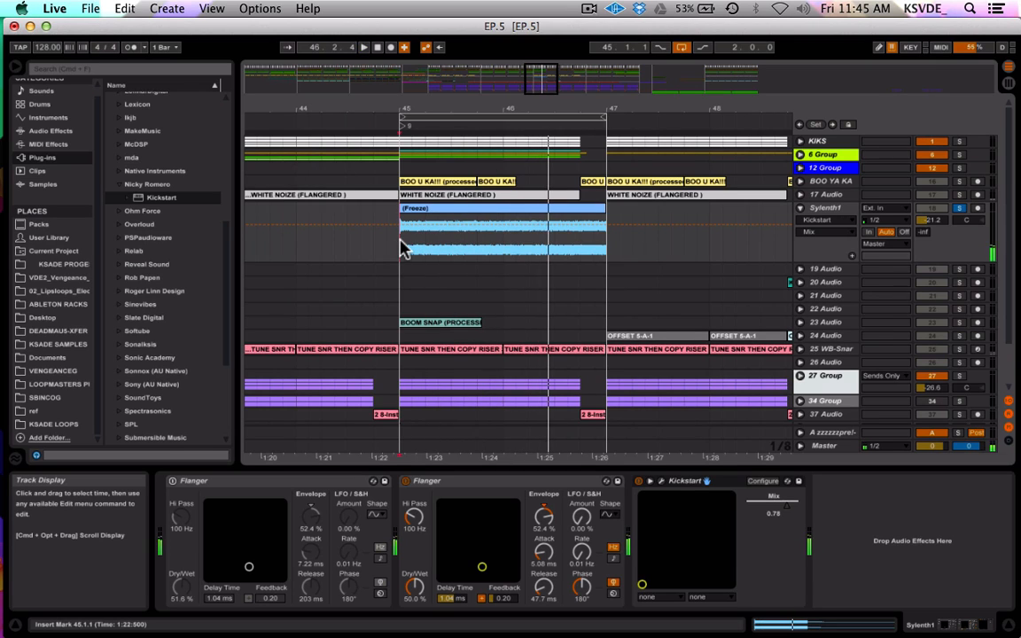
Lower the Sylenth1 track's volume to -35.0 dB
click(934, 221)
drag(934, 220, 934, 232)
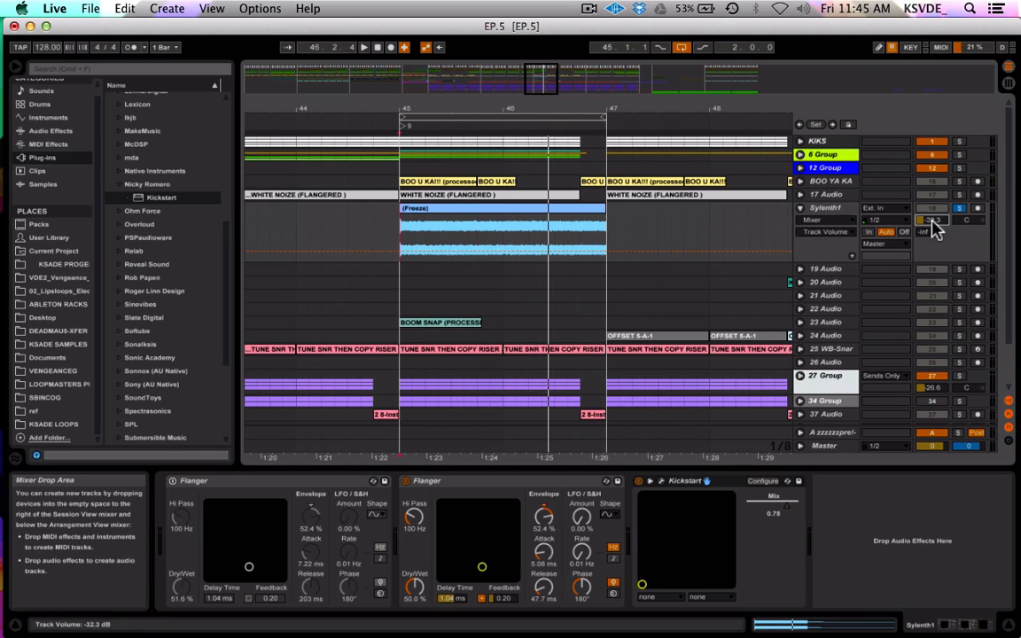
click(801, 194)
click(800, 195)
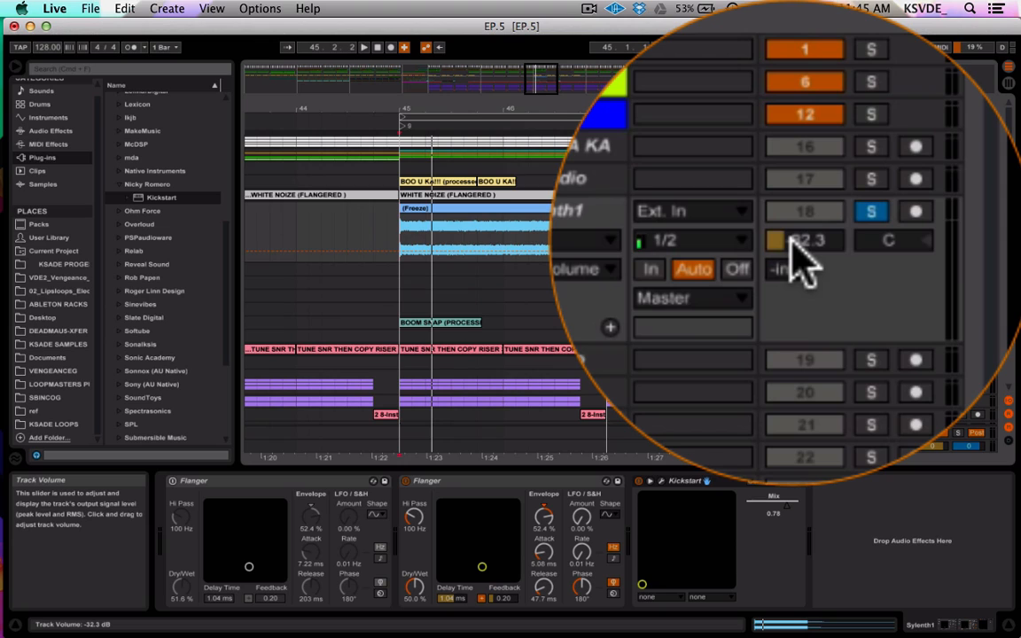
drag(792, 241, 792, 258)
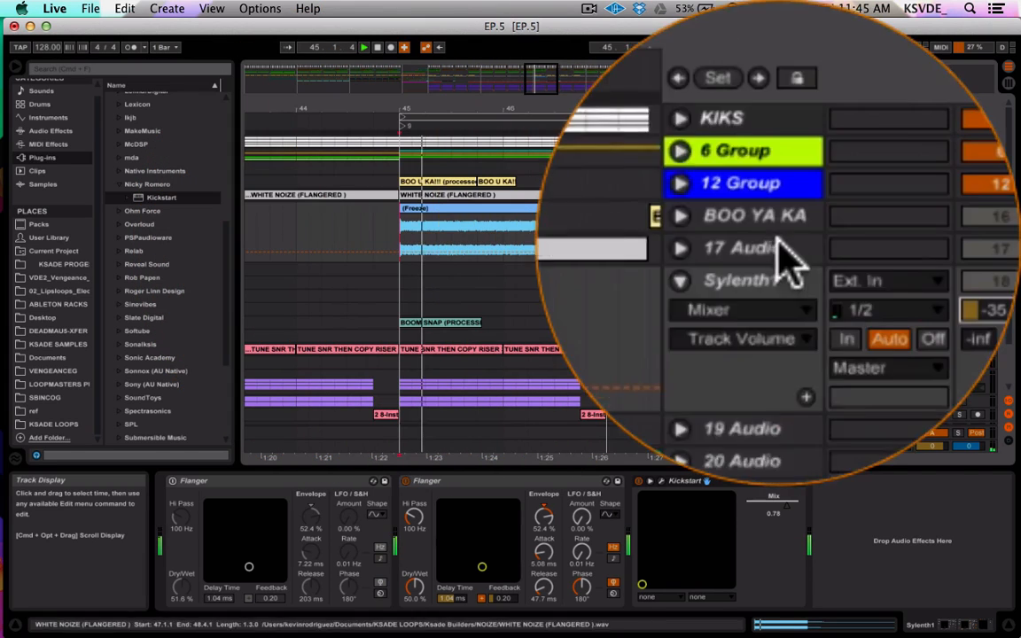
Take the Sylenth1 track out of solo to hear the noise within the full mix
click(960, 197)
key(space)
click(961, 208)
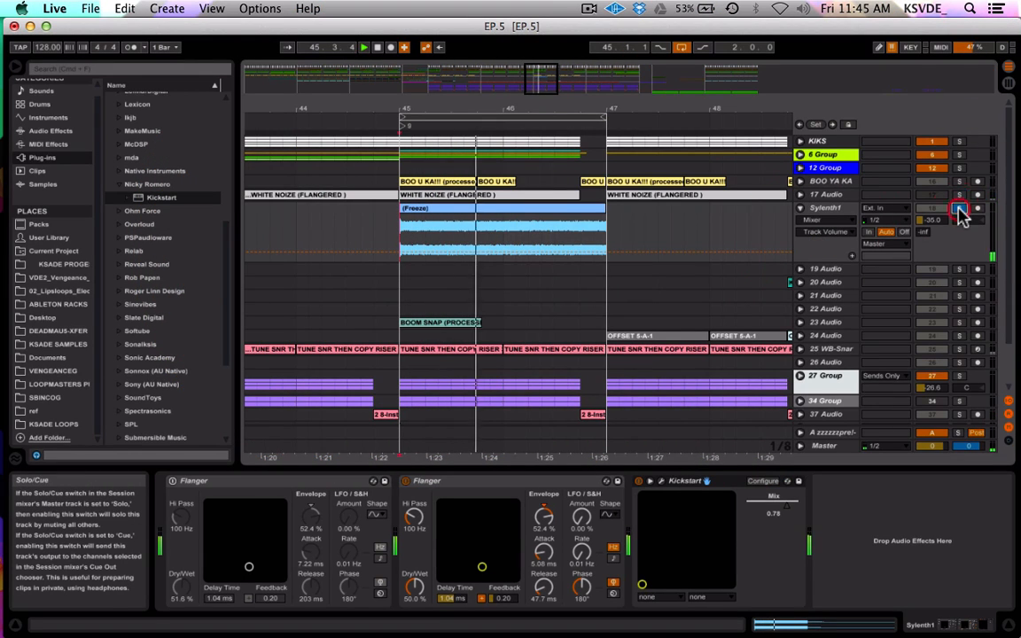
key(space)
click(960, 208)
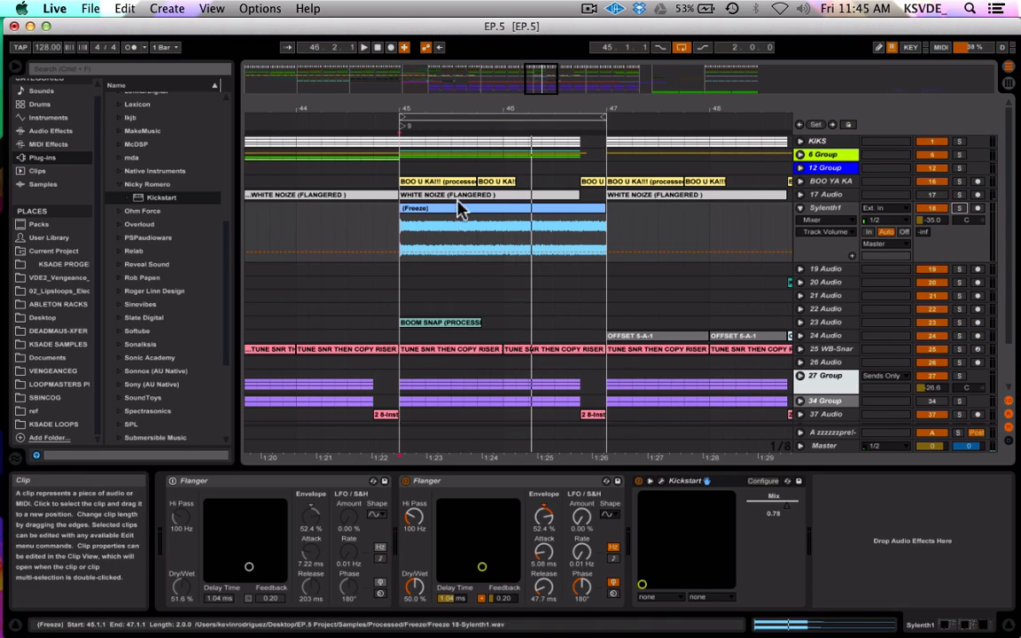
Reopen Kickstart on the Sylenth1 track, reduce its Mix to 42% and play the full mix from 45.1.1
click(461, 196)
click(833, 208)
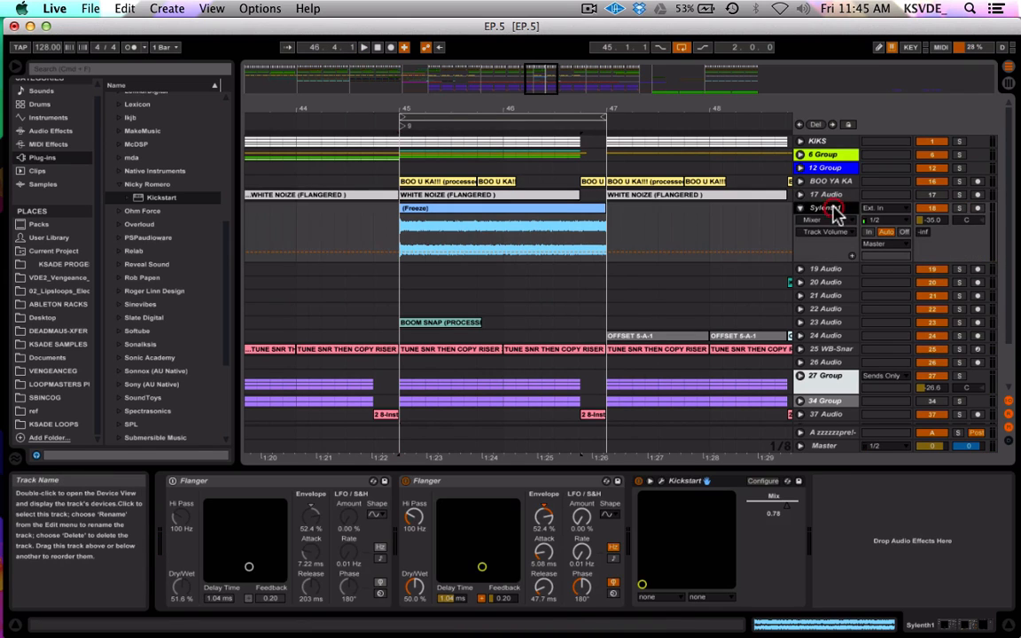
click(661, 481)
drag(240, 433, 219, 433)
click(401, 222)
key(space)
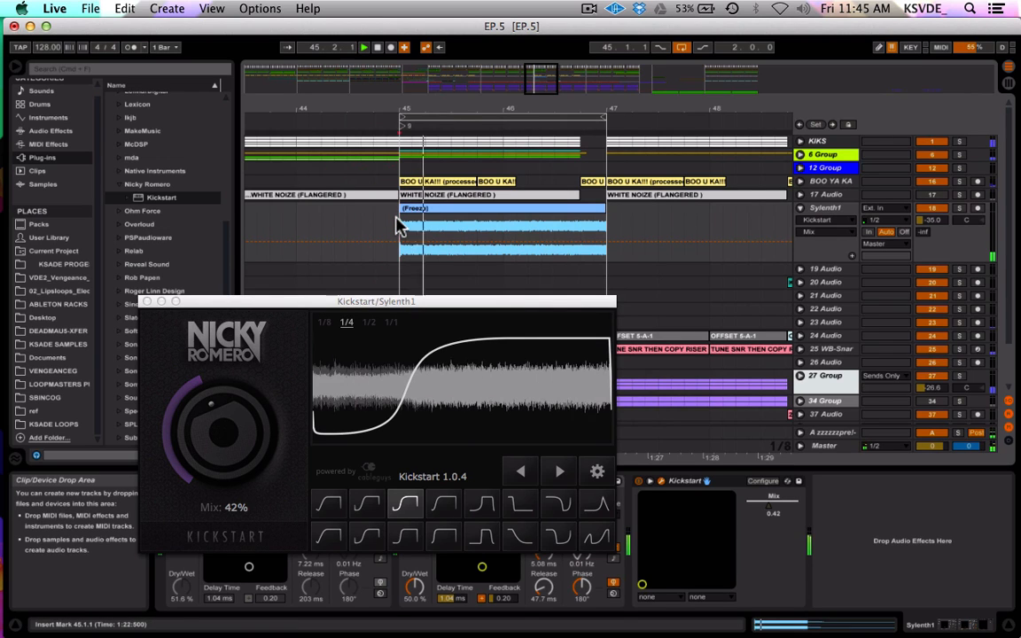
Solo the Sylenth1 track, reduce Kickstart's Mix to 20% and close the plug-in window
click(958, 207)
drag(223, 433, 223, 465)
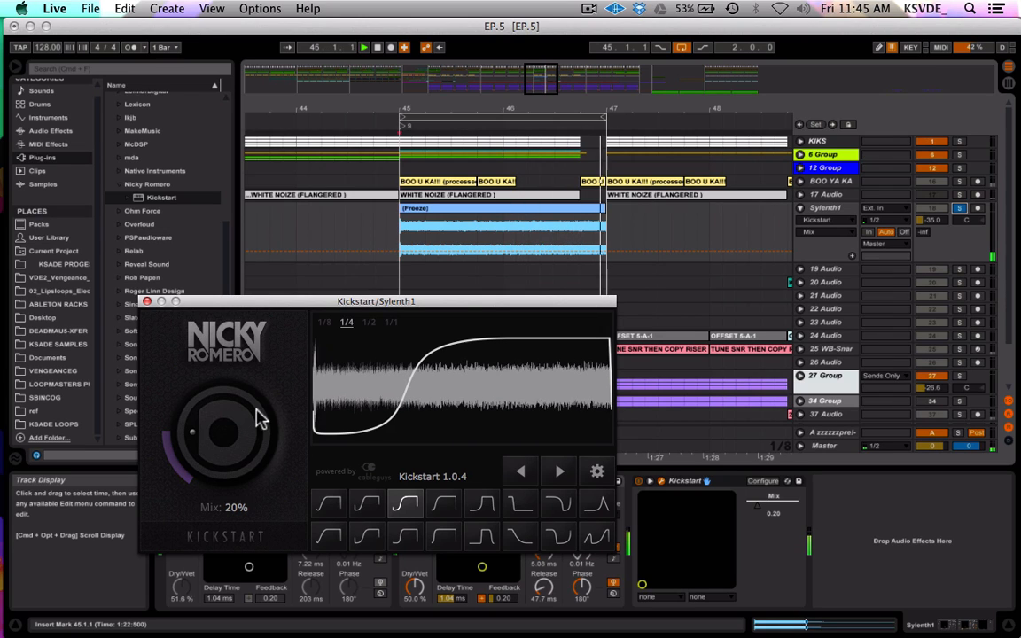
click(147, 302)
key(space)
Replay the soloed loop from 45.1.1 while toggling Kickstart, and take the Sylenth1 track out of solo
click(393, 235)
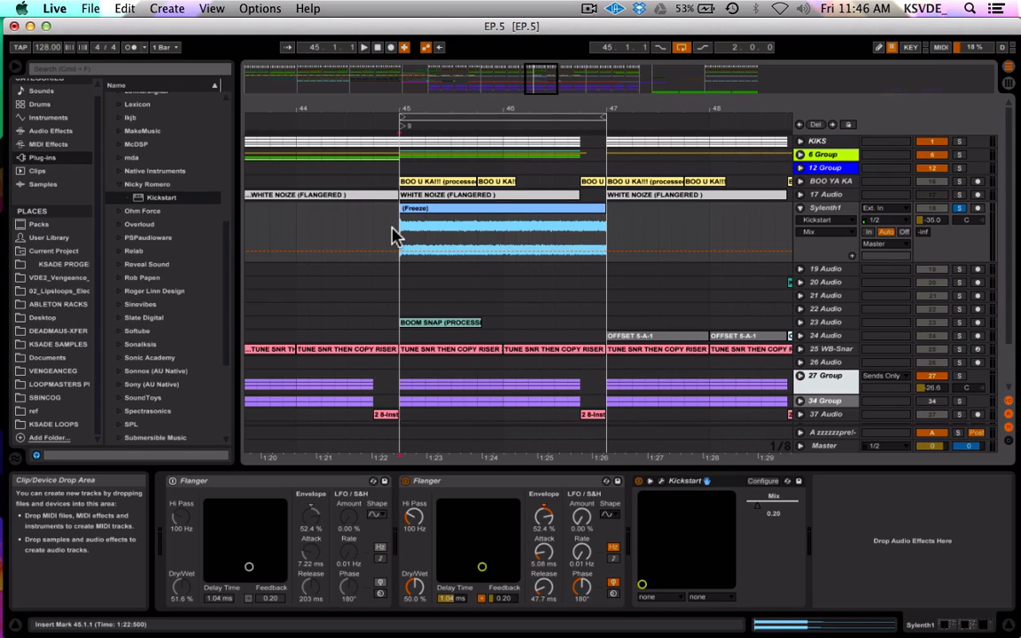
key(space)
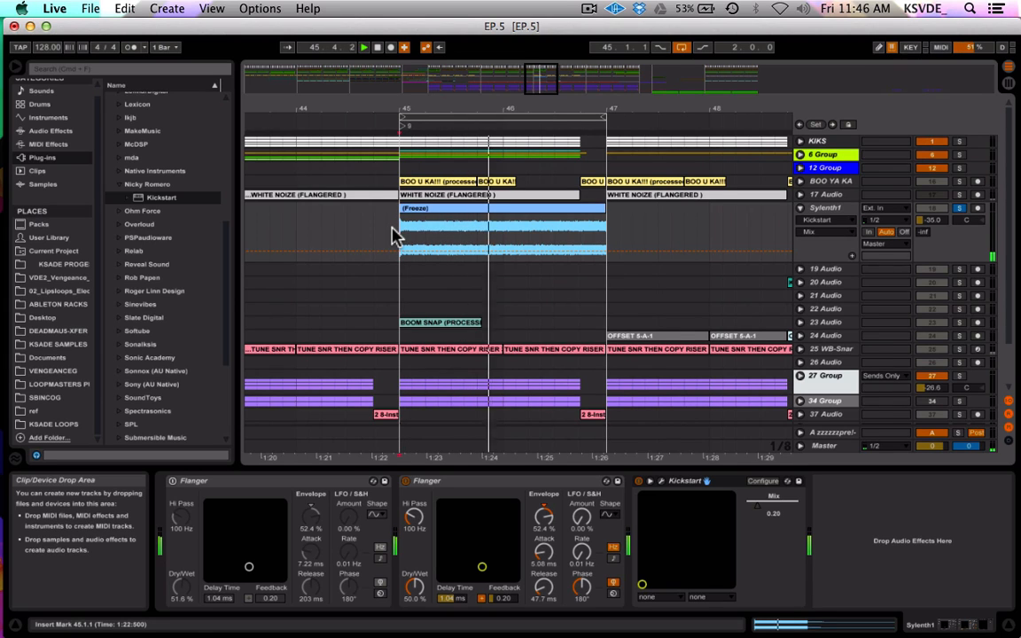
click(639, 482)
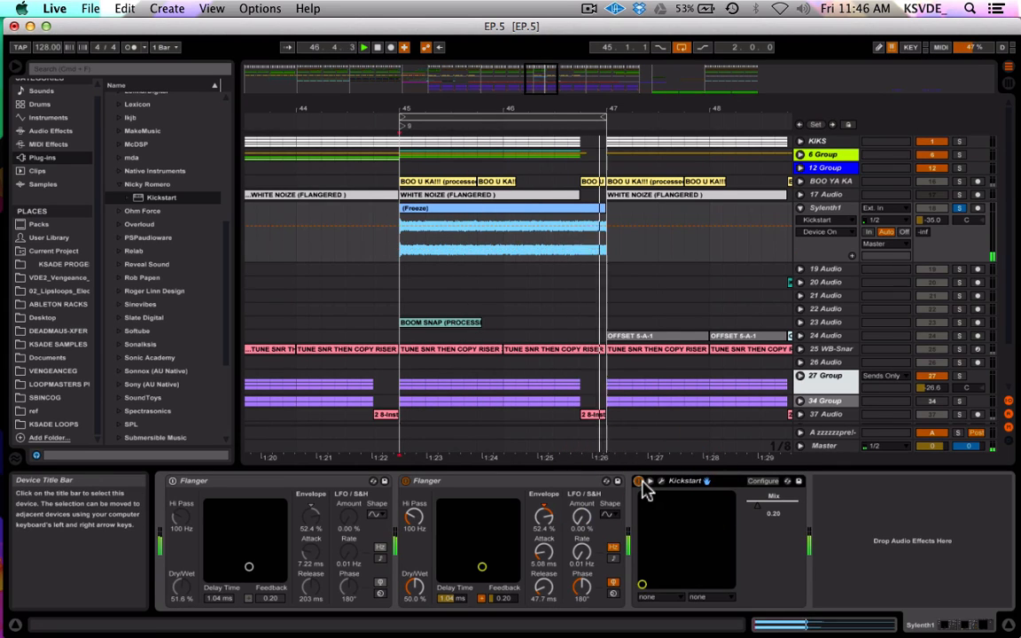
click(958, 210)
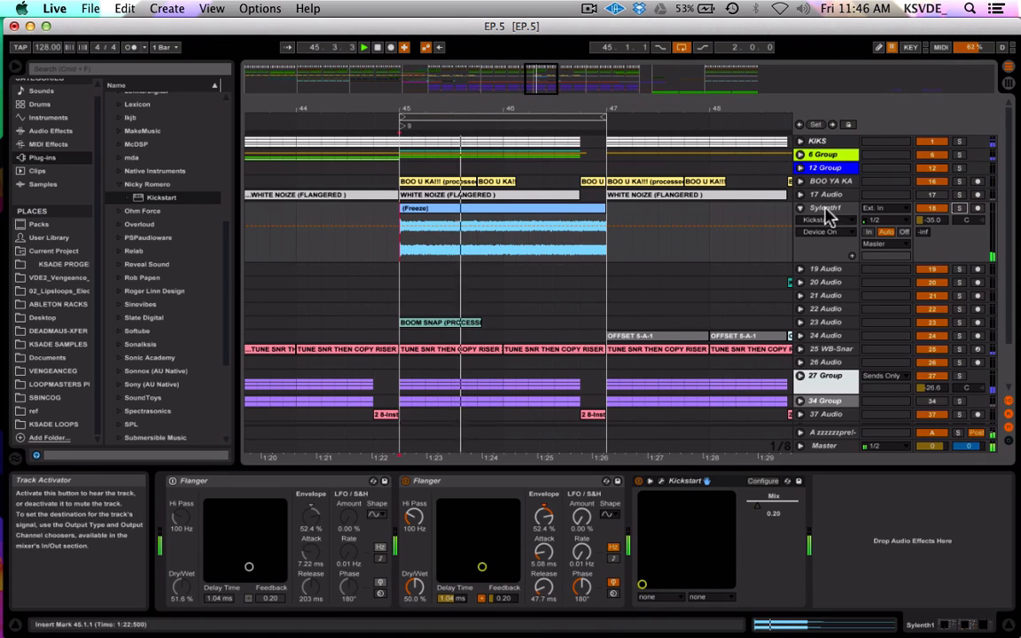
click(933, 222)
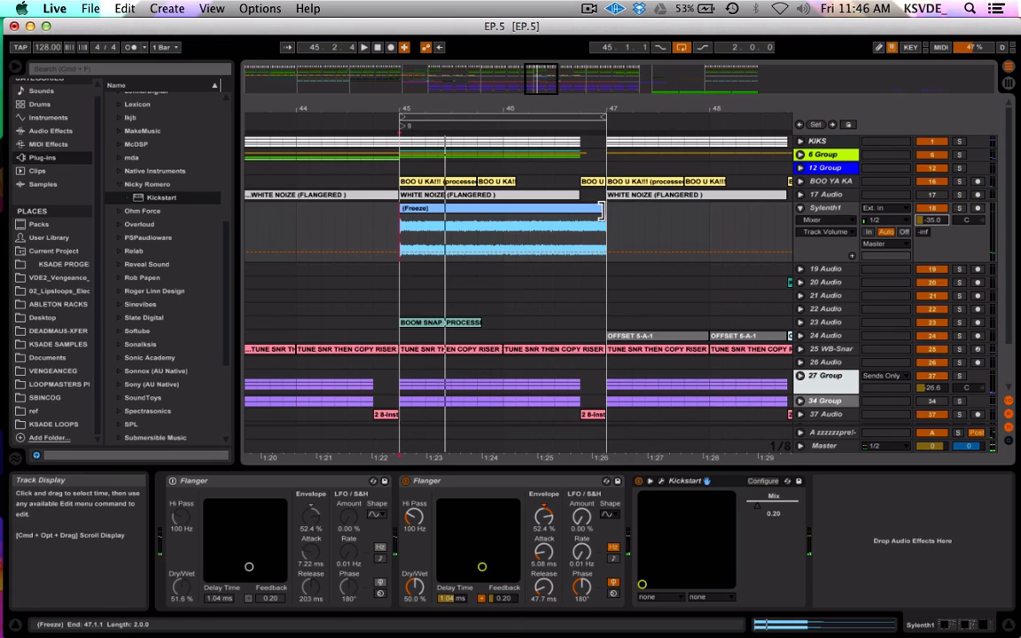
Trim the end of the Freeze clip to 46.4.1 and compare it with the 17 Audio noise layer, playing from 44.4.3
drag(606, 218, 581, 211)
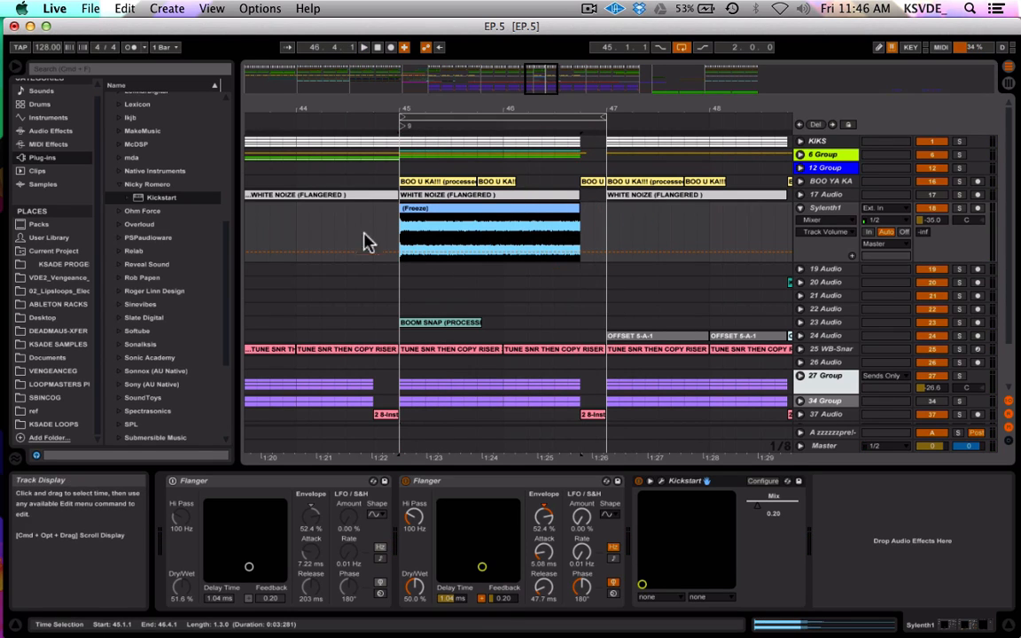
click(392, 228)
key(space)
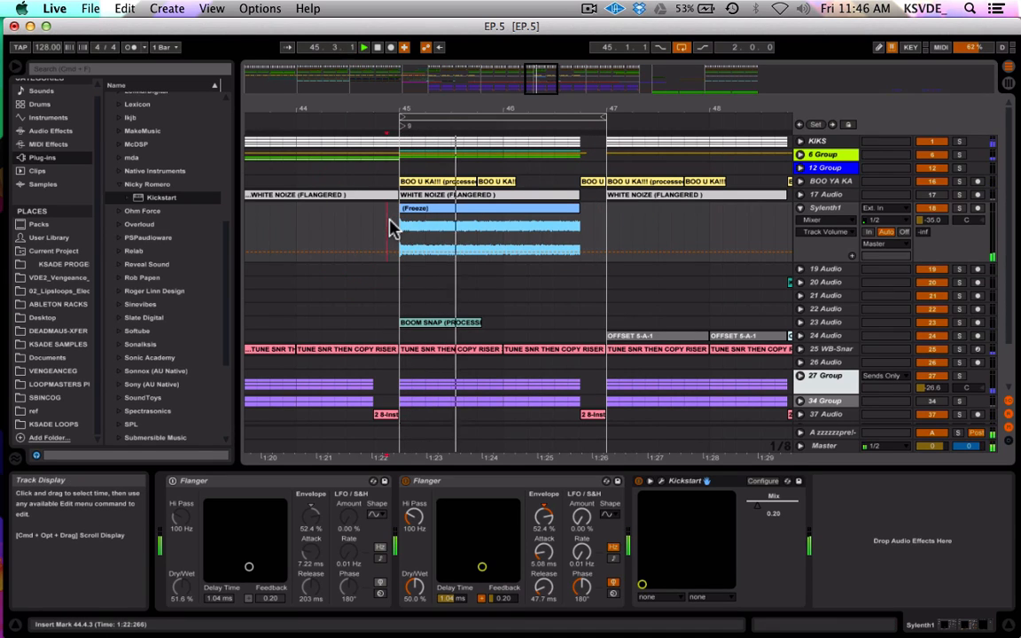
click(934, 196)
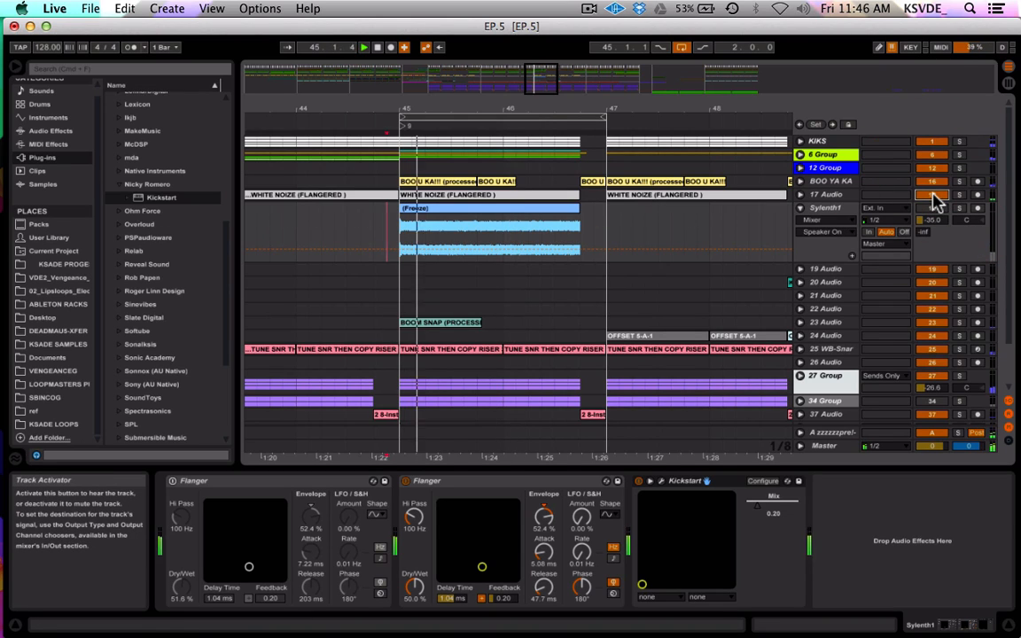
click(934, 197)
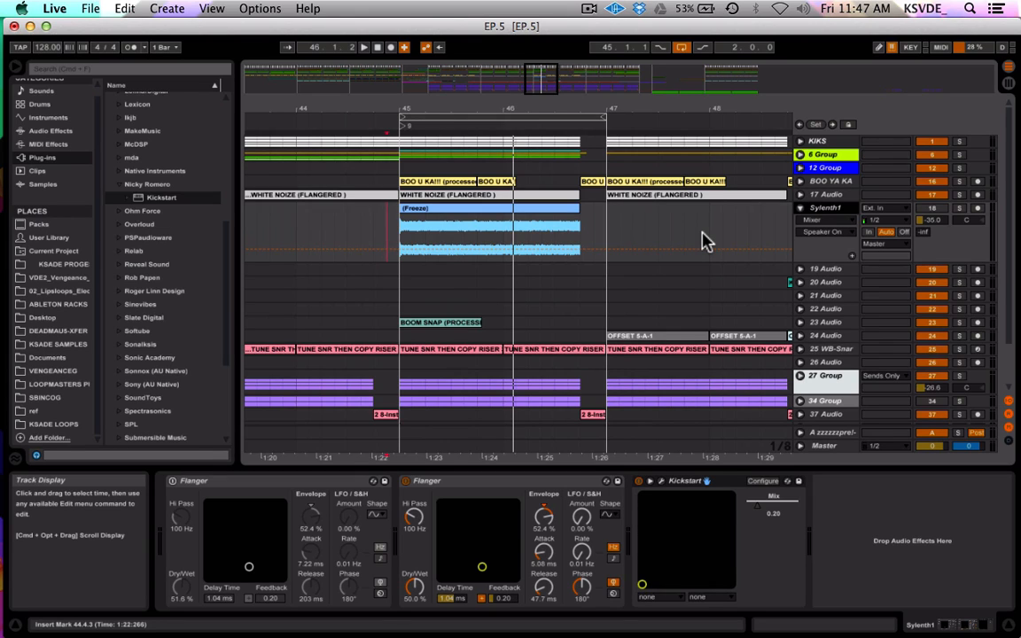
Delete the Sylenth1 track with the Freeze clip and insert a new MIDI track below 17 Audio
click(824, 211)
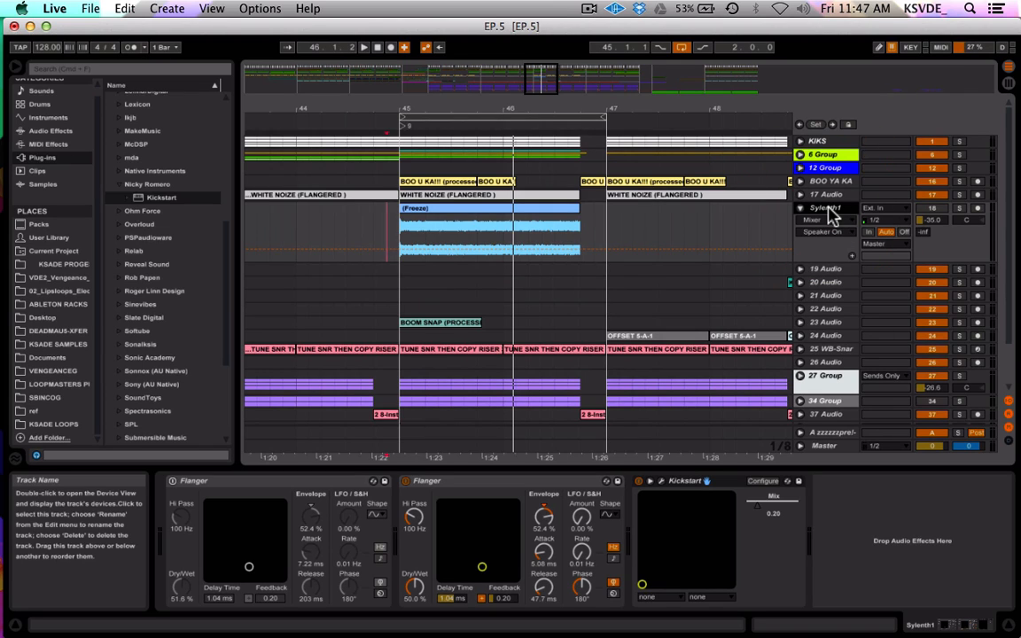
click(829, 213)
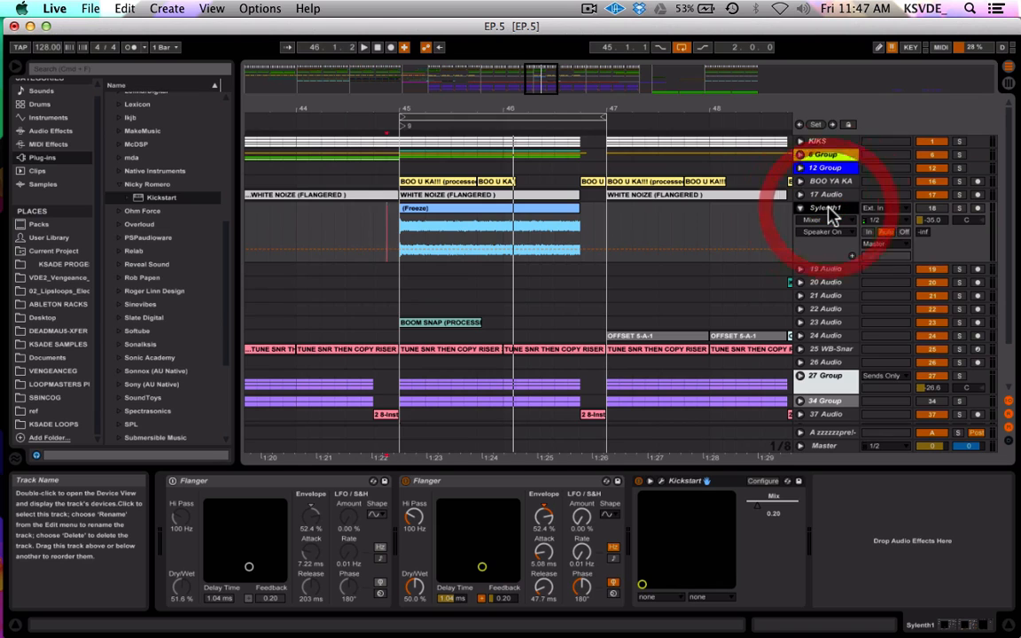
key(Delete)
click(835, 220)
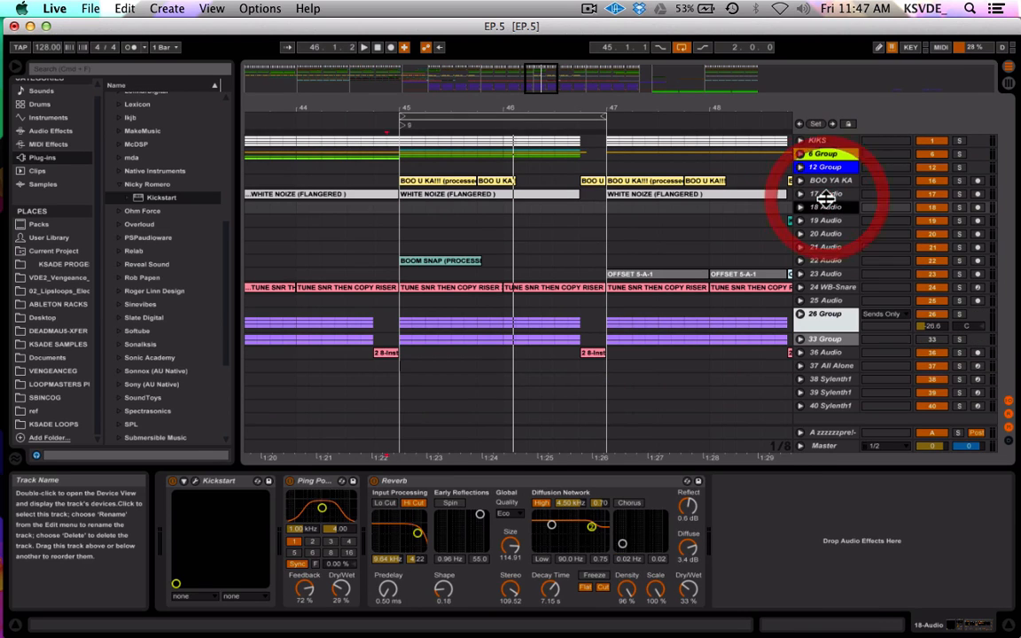
click(823, 194)
key(super+shift+t)
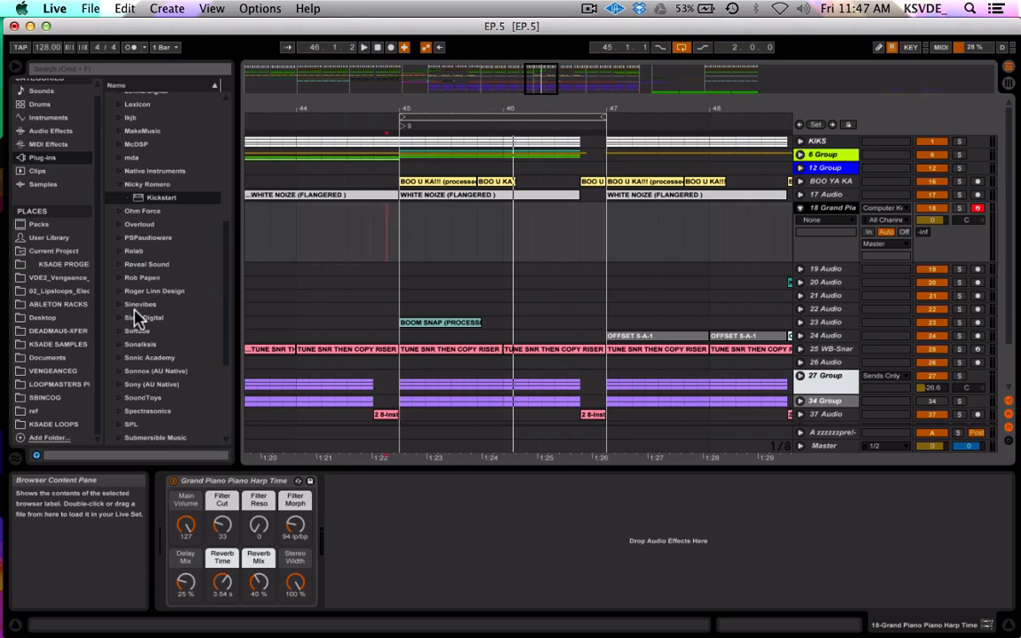
Load LennarDigital's Sylenth1 plug-in onto the new MIDI track and reposition its window
scroll(173, 356, down, 1)
scroll(173, 356, up, 8)
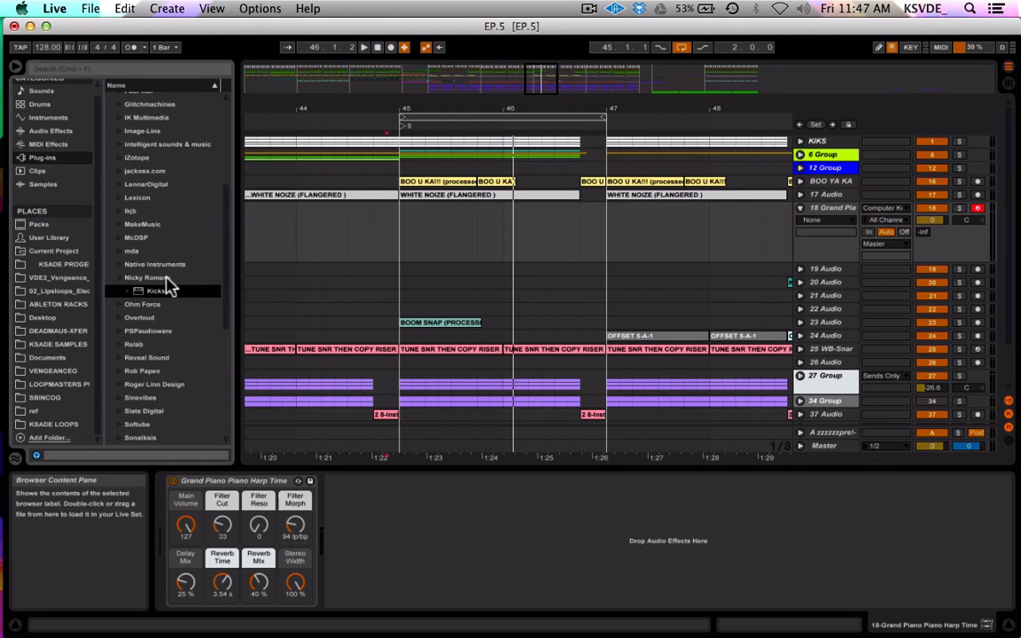
click(117, 279)
scroll(114, 280, down, 7)
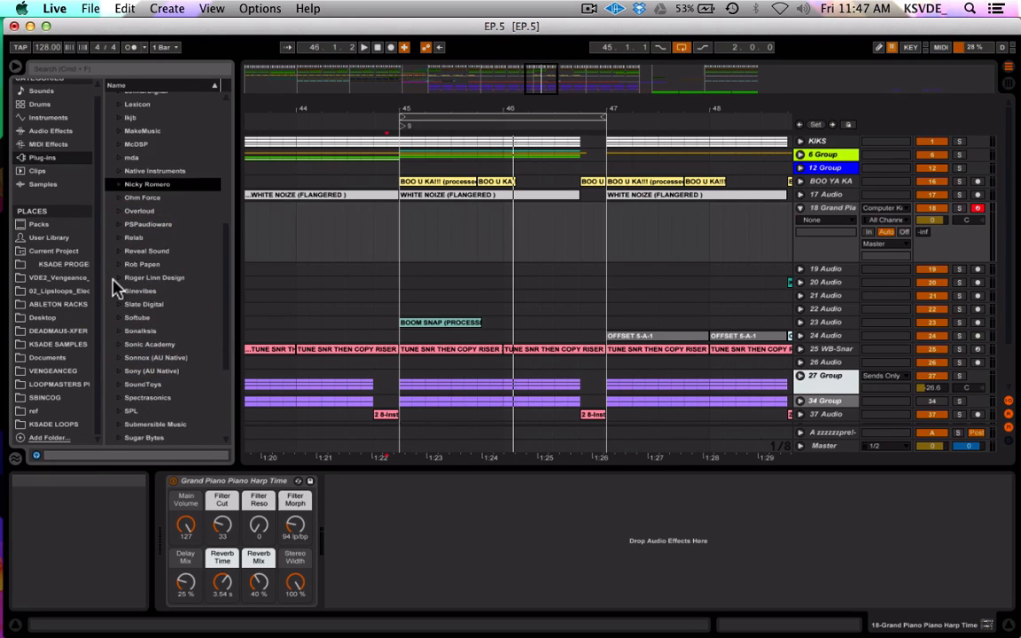
scroll(113, 280, up, 14)
scroll(110, 319, up, 3)
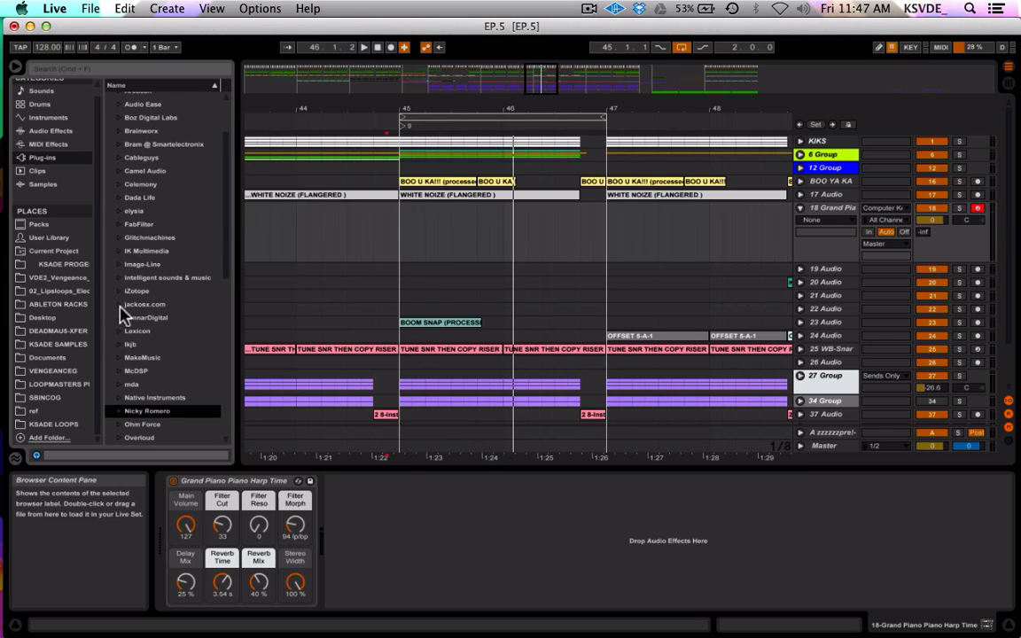
click(115, 317)
drag(142, 344, 508, 229)
drag(204, 160, 117, 90)
Load a preset bank into Sylenth1, choose preset 094: WHITE NOIZE SURFER and close the plug-in window
click(312, 246)
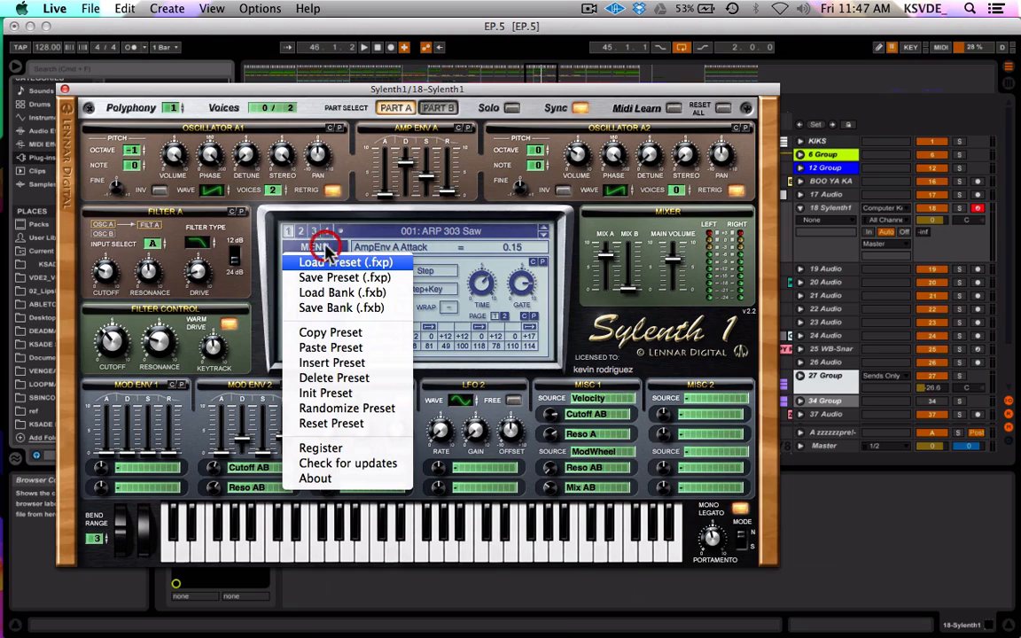
click(351, 297)
double_click(432, 223)
click(503, 231)
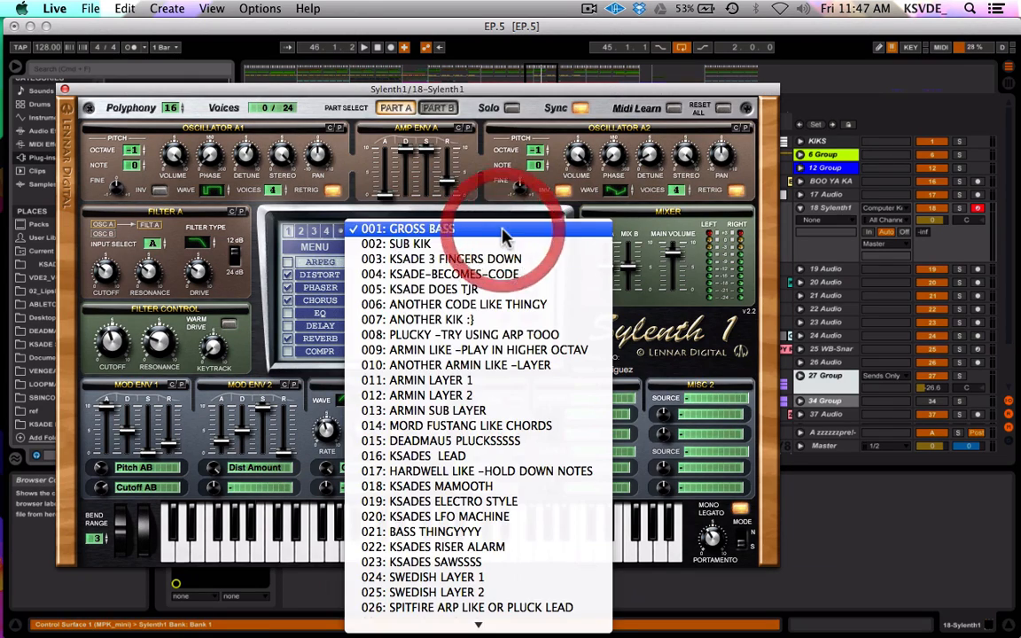
scroll(502, 222, down, 10)
click(494, 109)
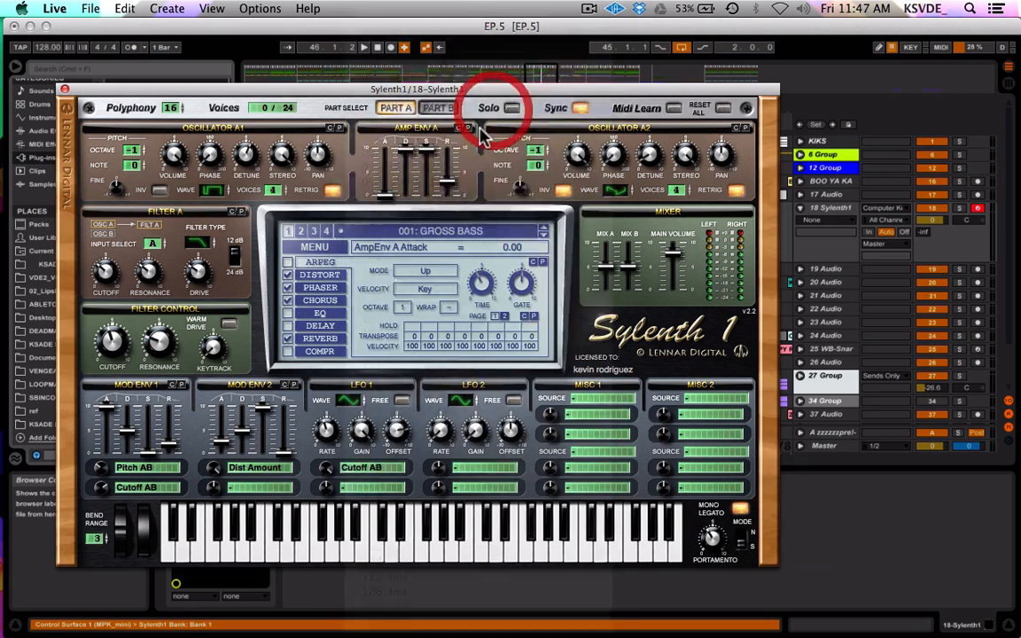
click(325, 488)
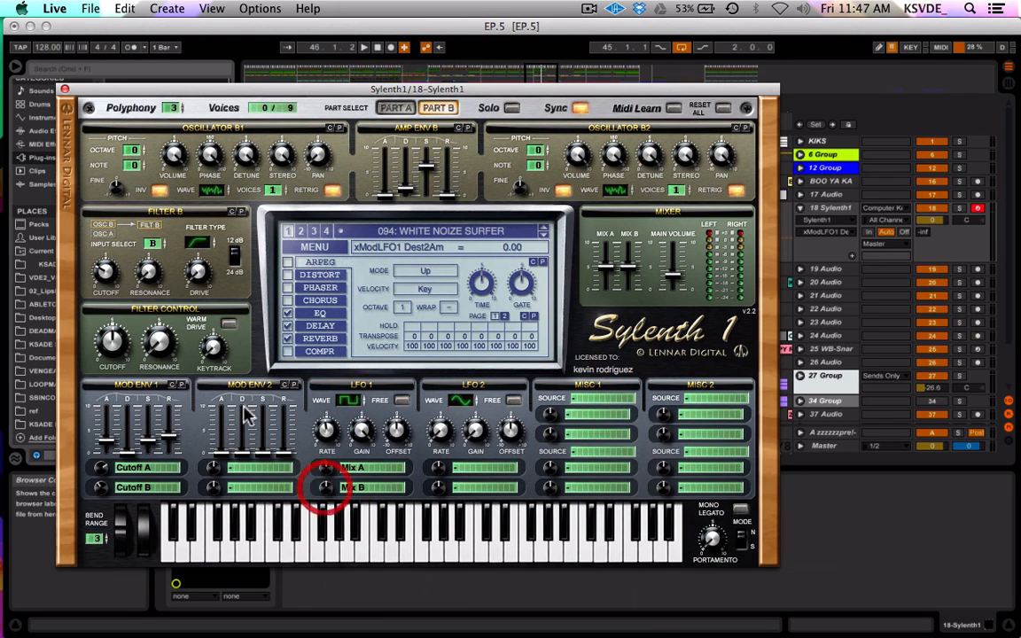
click(63, 89)
Create an empty MIDI clip from 45.1.1 to 46.4.1 on the Sylenth1 track and add a G2 note at its start
drag(397, 223, 585, 220)
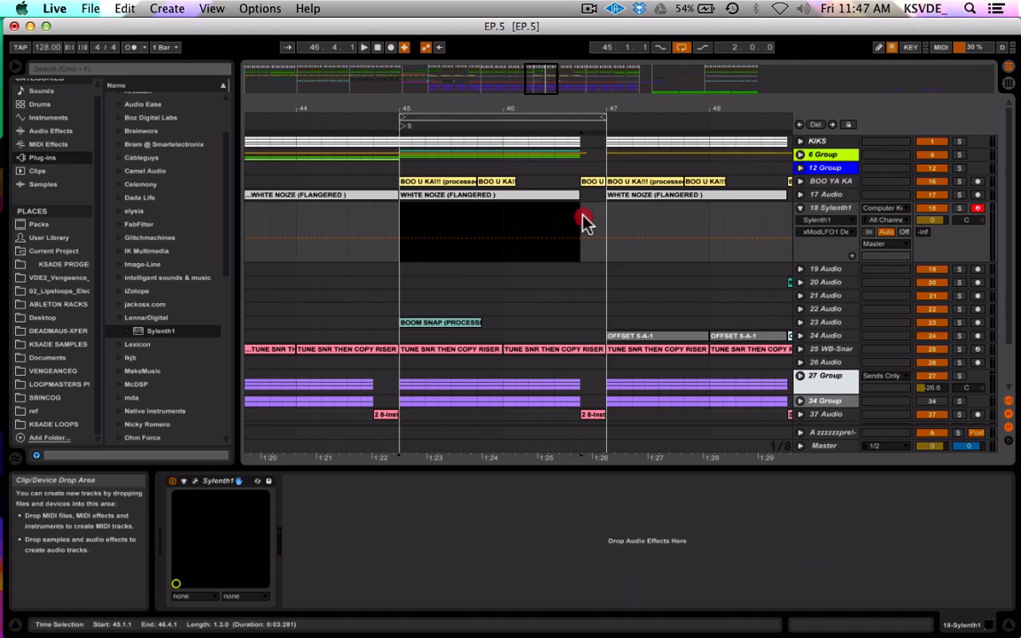
key(super+shift+m)
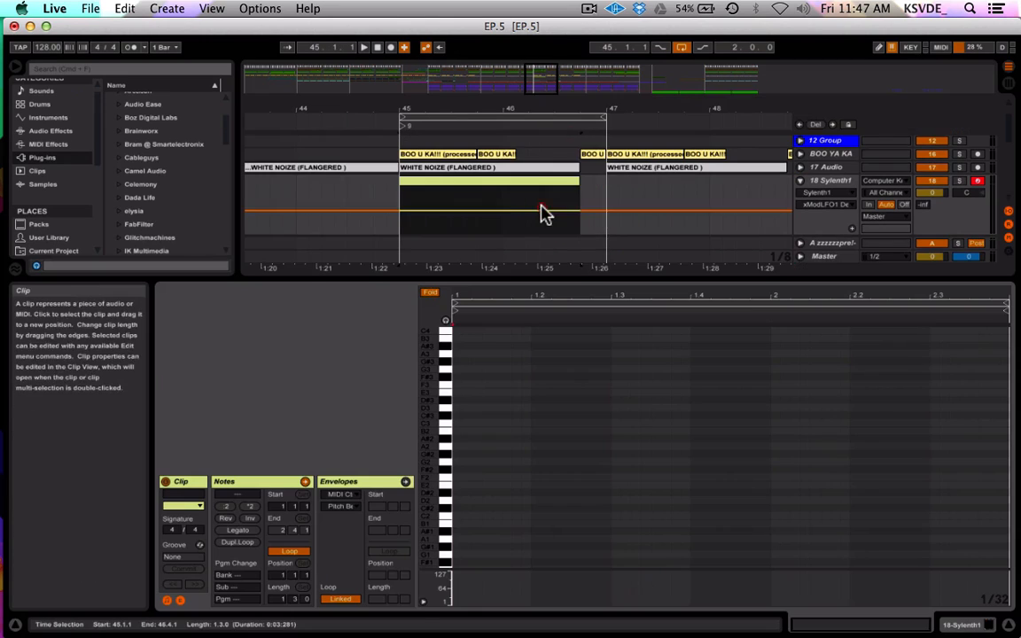
click(461, 470)
double_click(459, 464)
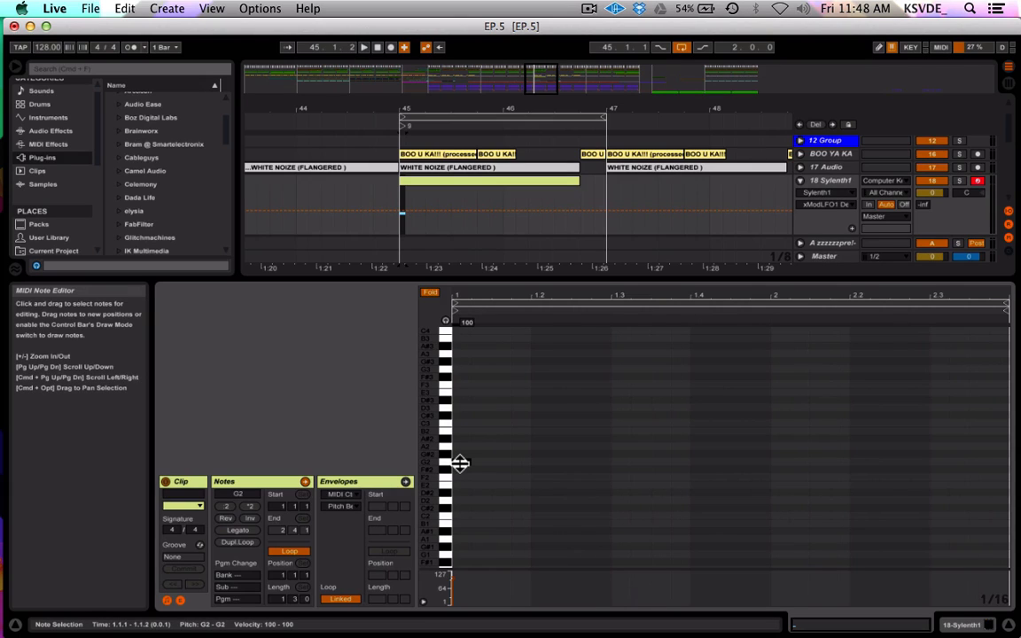
Lengthen the G2 note until it fills the whole MIDI clip
key(shift+Right)
key(shift+Right)
key(shift+Right)
key(shift+Right)
key(shift+Right)
key(shift+Right)
key(shift+Right)
key(shift+Right)
key(shift+Right)
key(shift+Right)
key(shift+Right)
key(shift+Right)
key(shift+Right)
key(shift+Right)
key(shift+Right)
key(shift+Right)
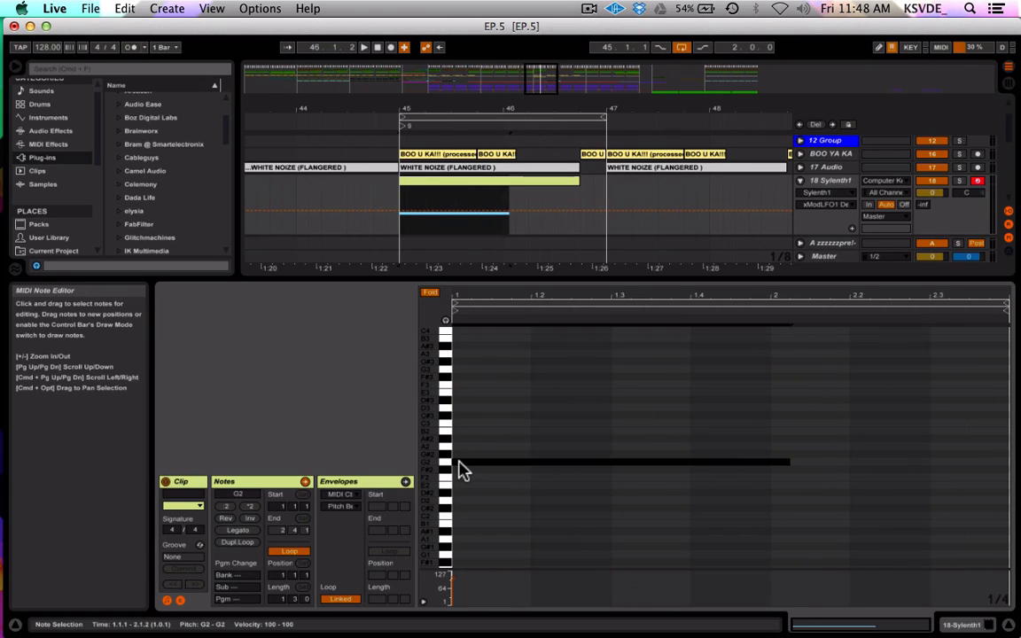
key(shift+Right)
key(shift+Right)
key(shift+Right)
key(shift+Right)
key(shift+Right)
key(shift+Right)
key(shift+Right)
key(shift+Right)
key(shift+Right)
key(shift+Right)
key(shift+Right)
key(shift+Right)
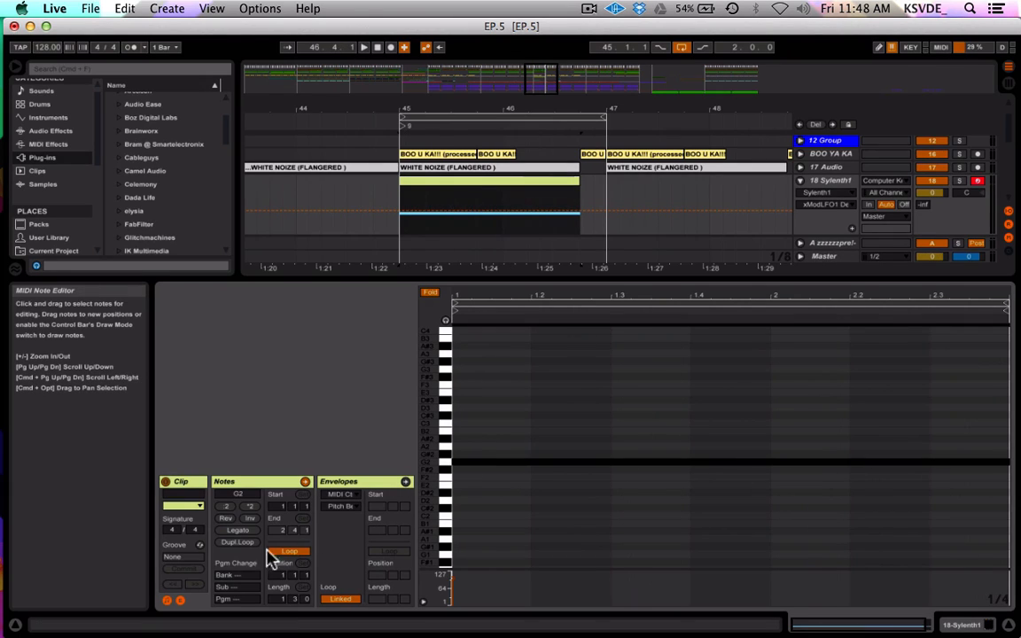
Draw a pitch bend envelope in the clip rising from the centre at its start to the maximum at its end, and return to the device view
click(181, 603)
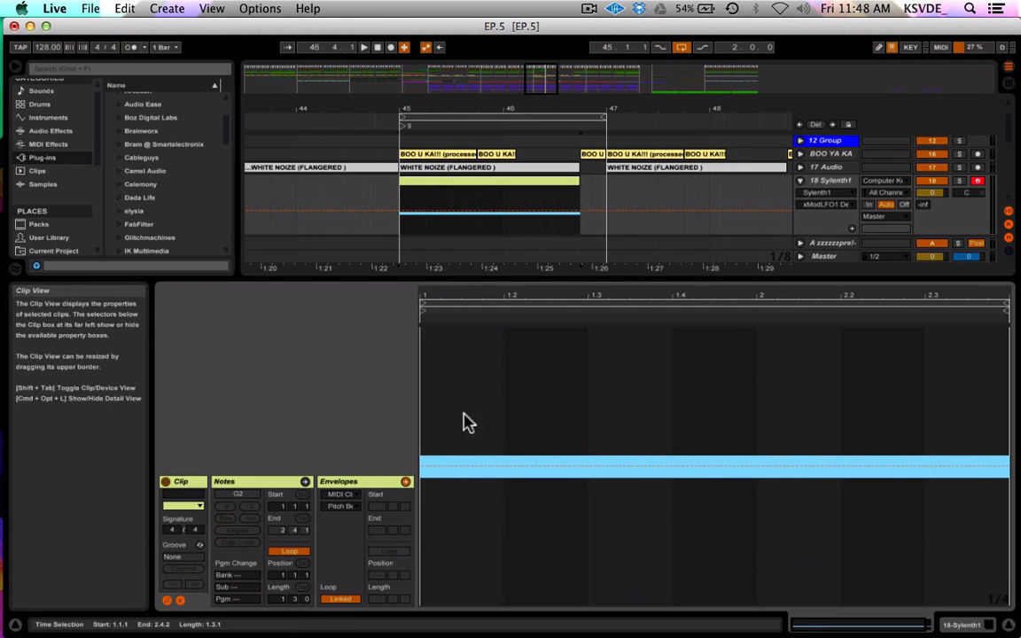
click(423, 467)
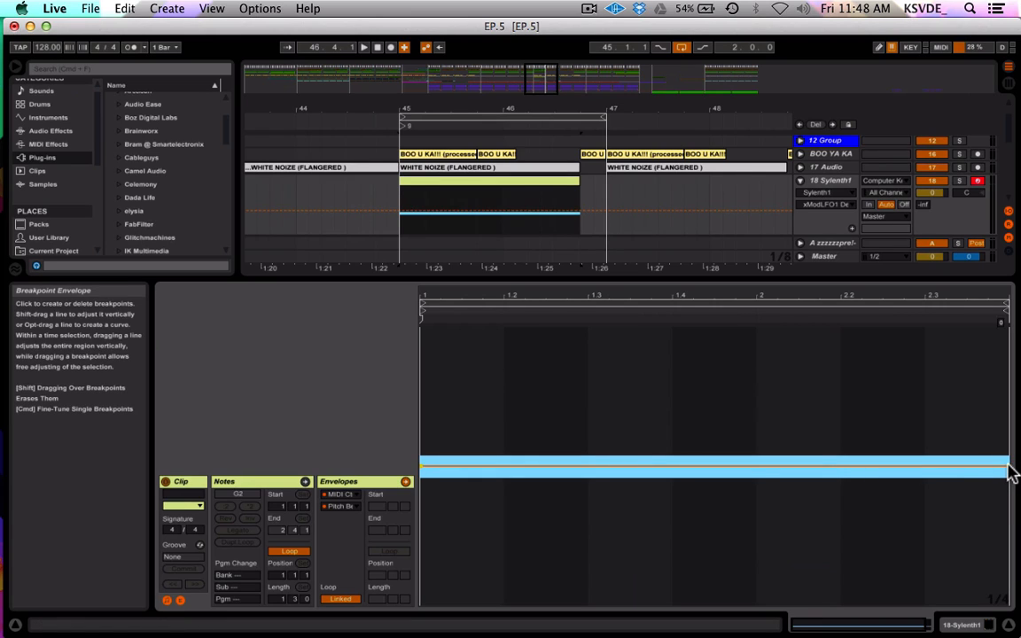
drag(1010, 470, 1010, 330)
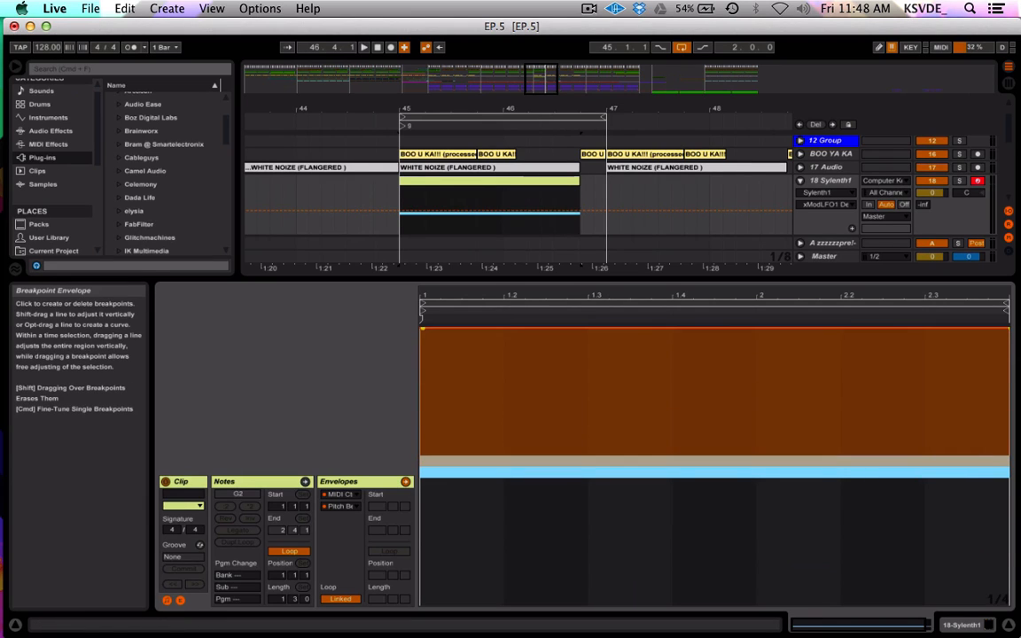
drag(423, 329, 1007, 328)
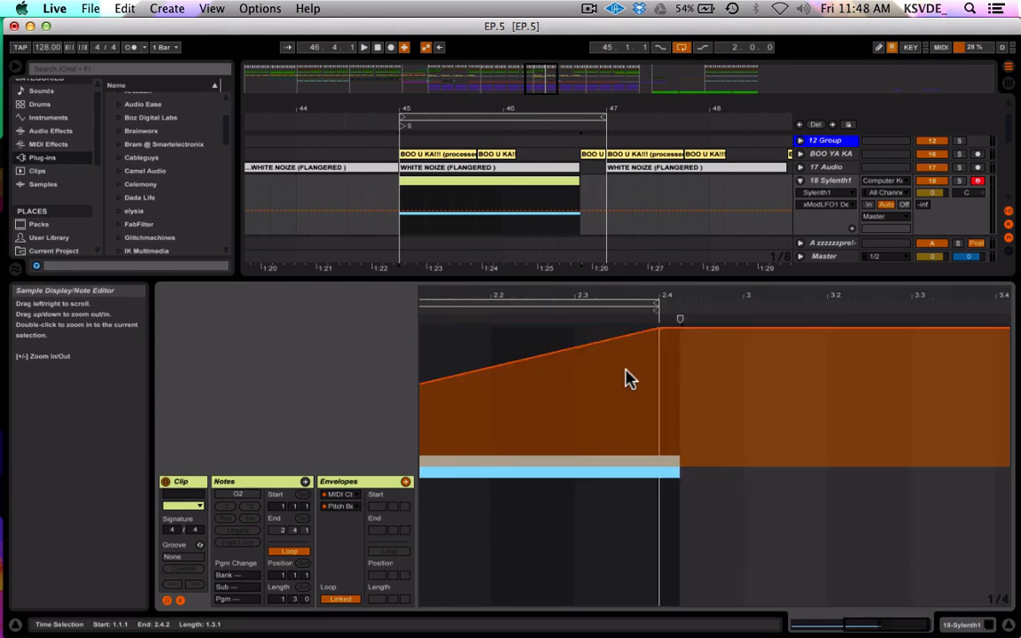
scroll(626, 370, left, 5)
key(shift+Tab)
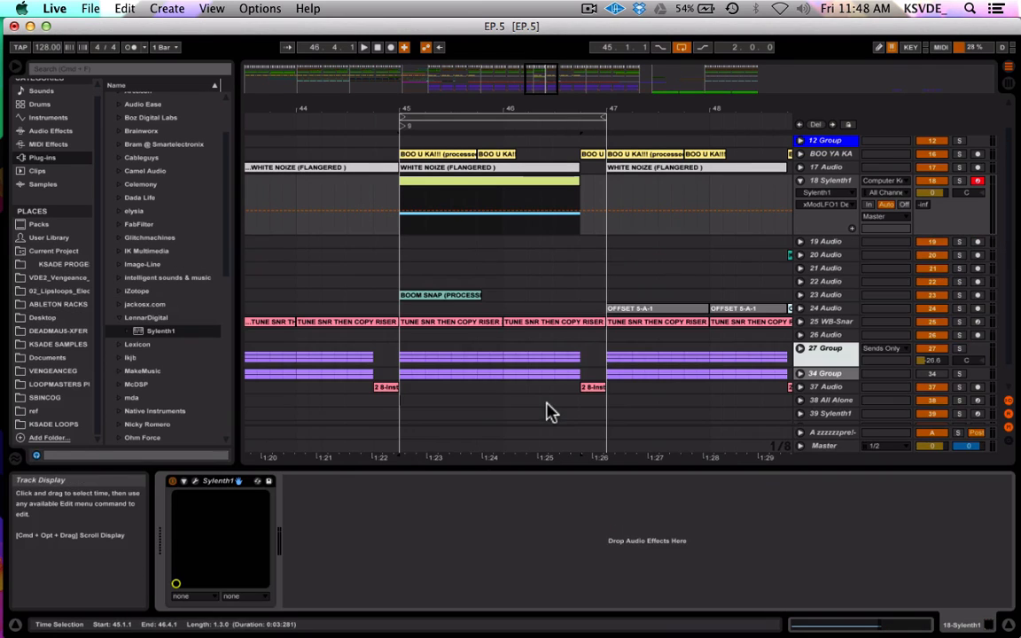
Set Sylenth1's pitch bend range to 12 and close the plug-in window
click(196, 490)
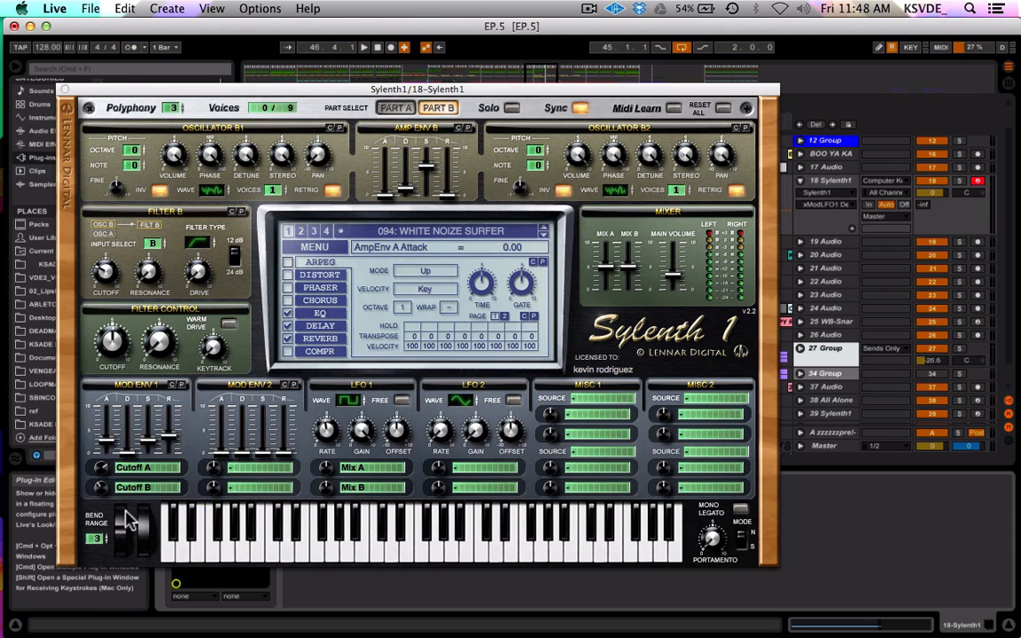
drag(94, 539, 112, 488)
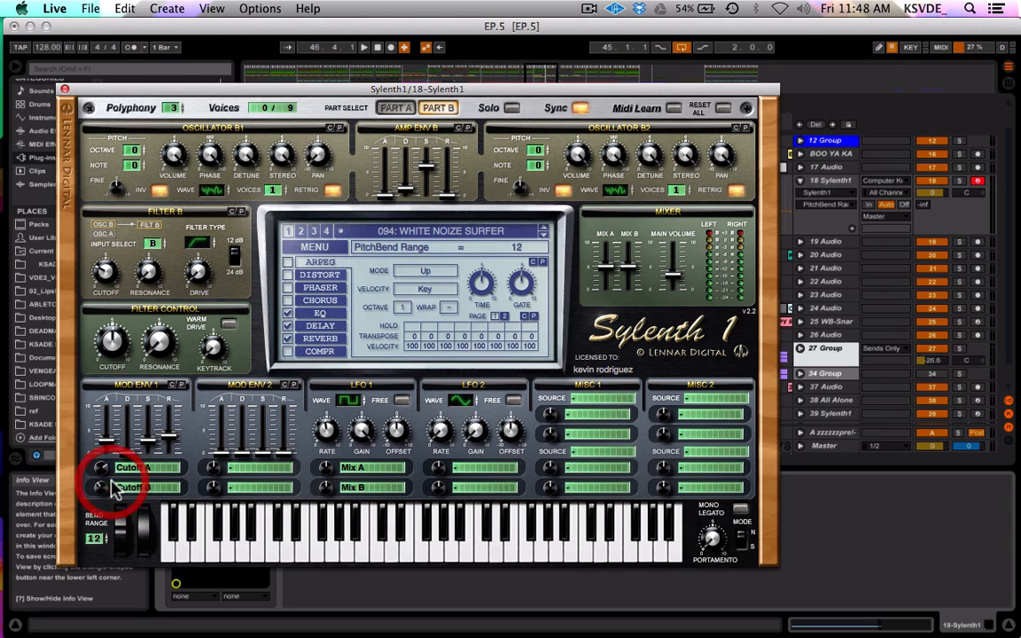
click(65, 89)
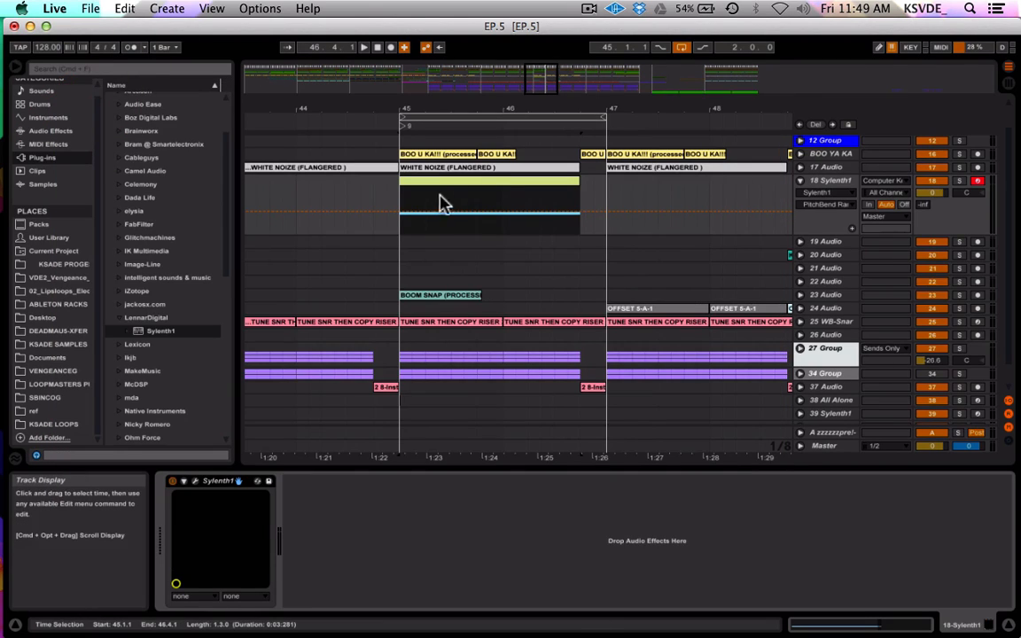
Add a Flanger audio effect after Sylenth1 on track 18
click(401, 202)
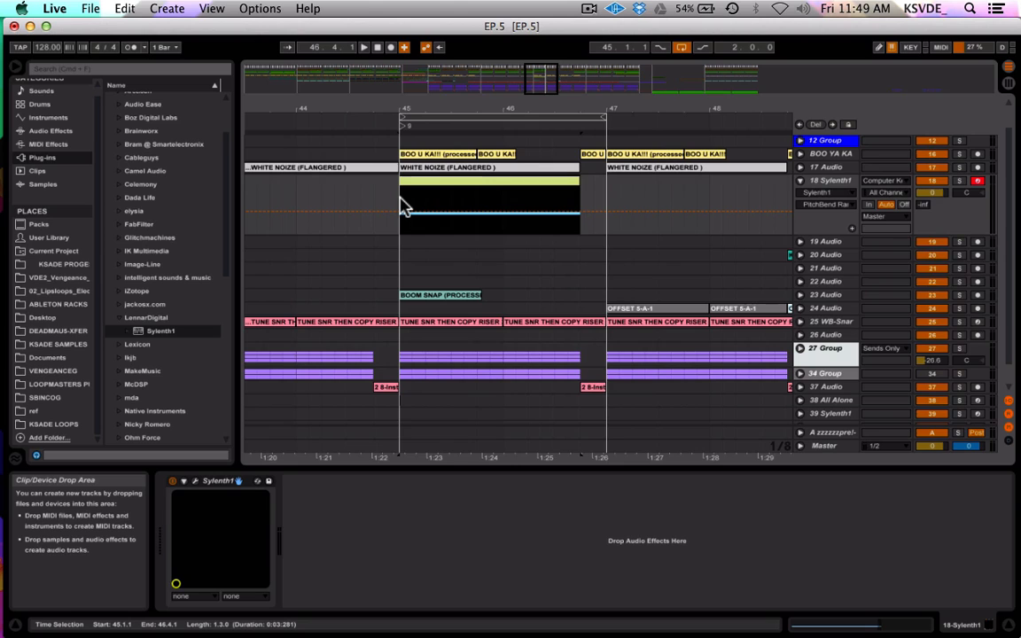
click(816, 188)
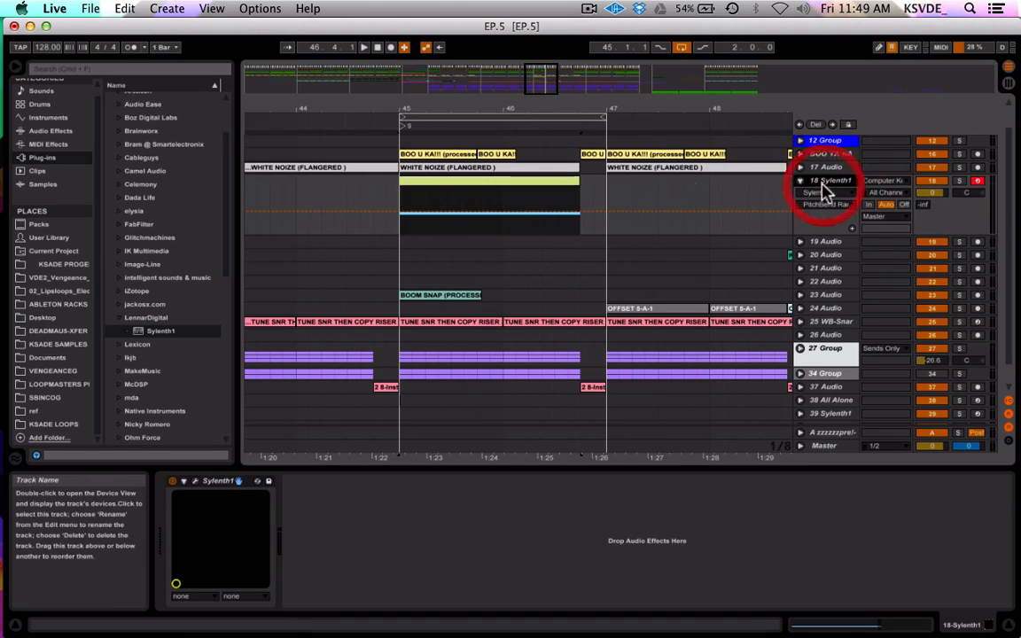
click(42, 130)
drag(133, 257, 334, 530)
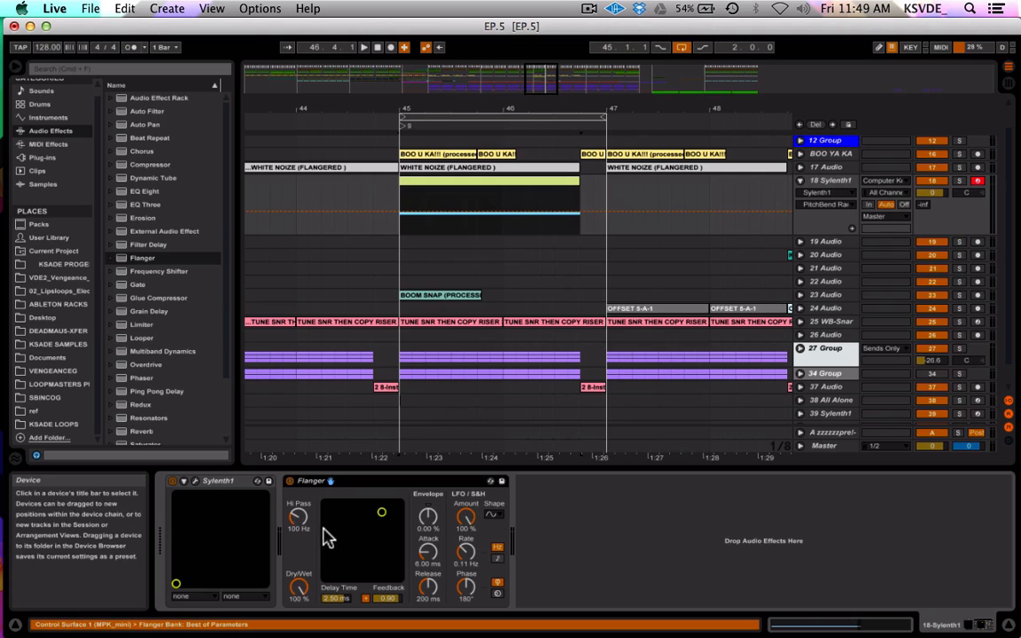
Set the Flanger's Dry/Wet to 50.8 %, Envelope to 54.0 %, Attack to 5.08 ms and Release to 54.1 ms, and lower the track volume to -31.5
drag(299, 587, 299, 629)
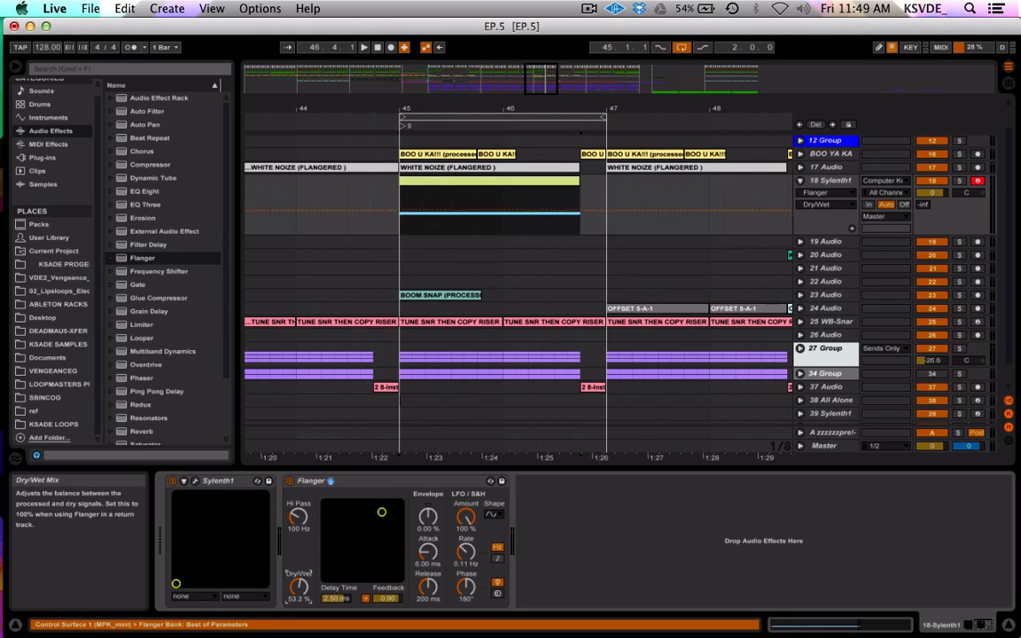
drag(428, 516, 429, 483)
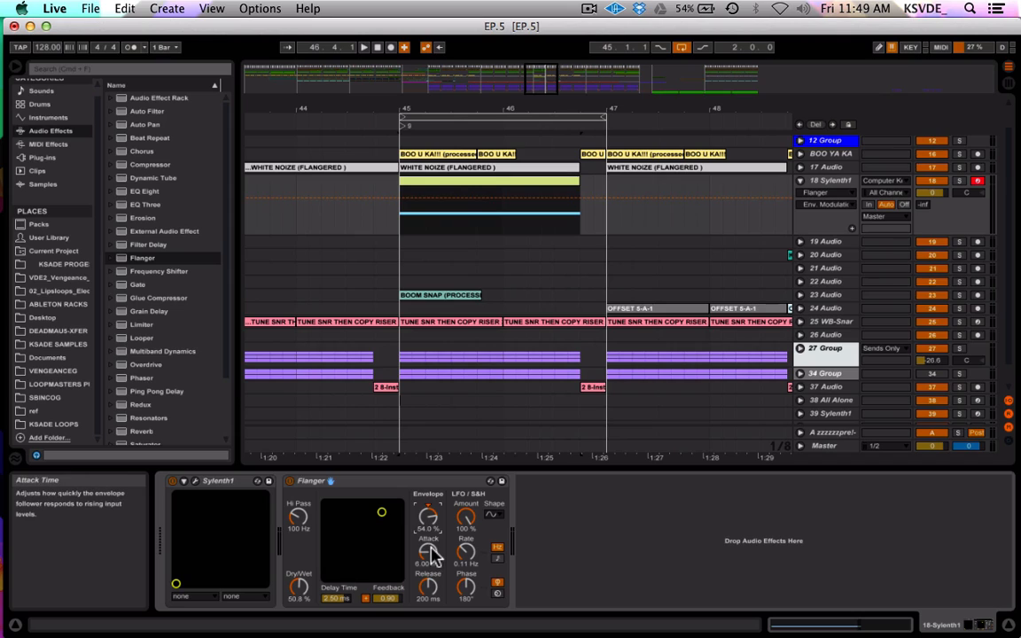
drag(433, 557, 433, 561)
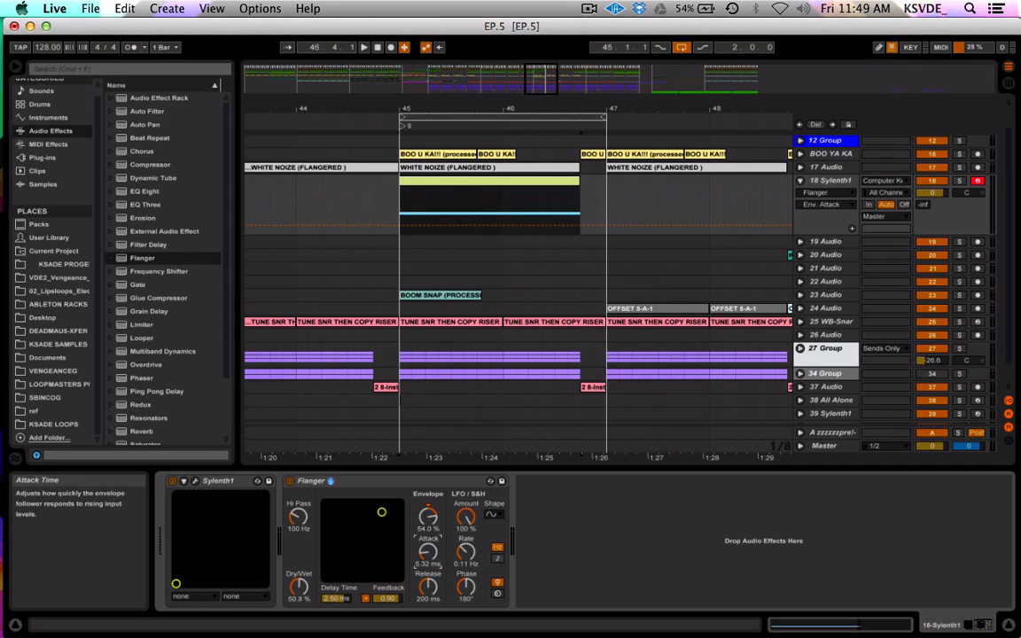
click(428, 585)
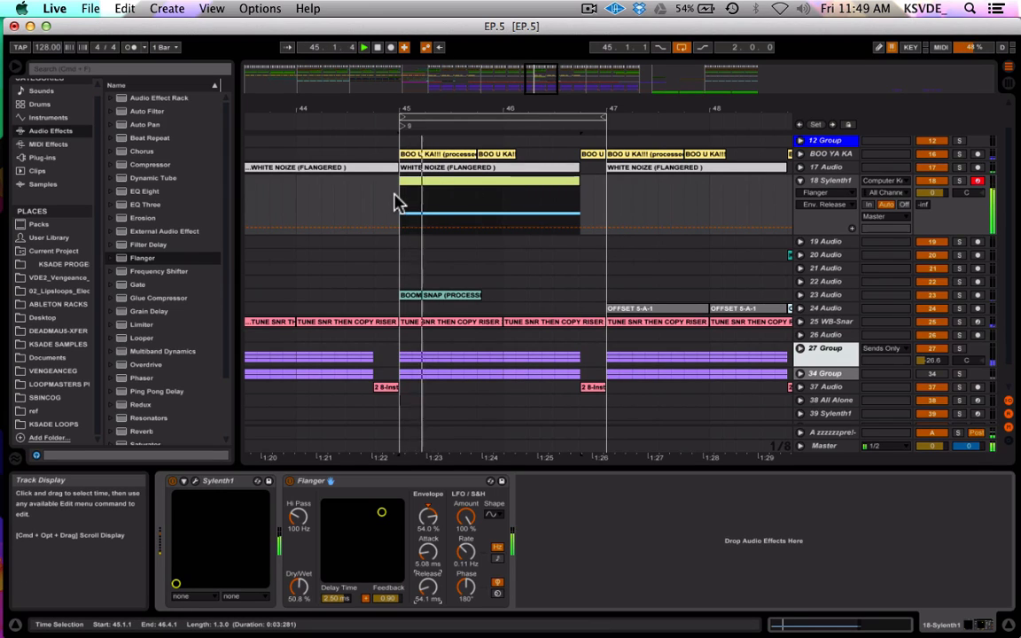
click(931, 192)
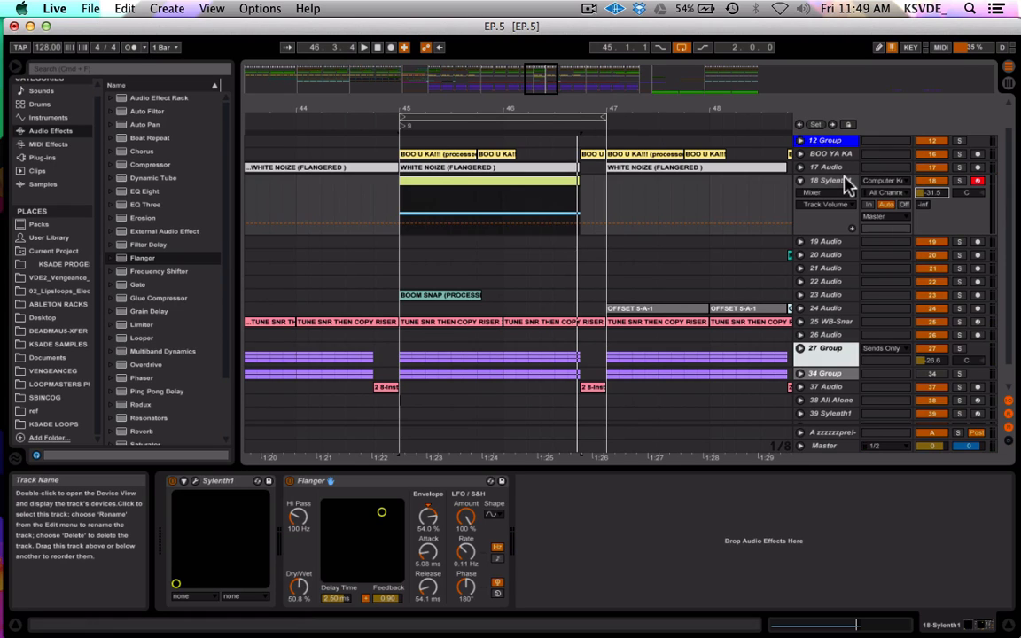
Group the Sylenth1 and Flanger devices on track 18 into an Instrument Rack
click(845, 182)
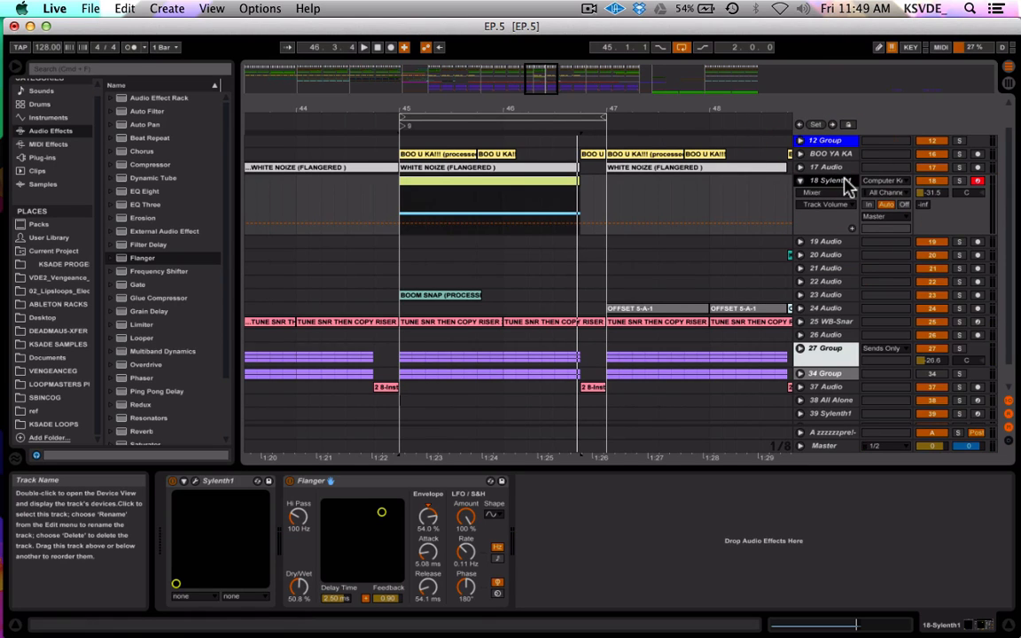
click(216, 481)
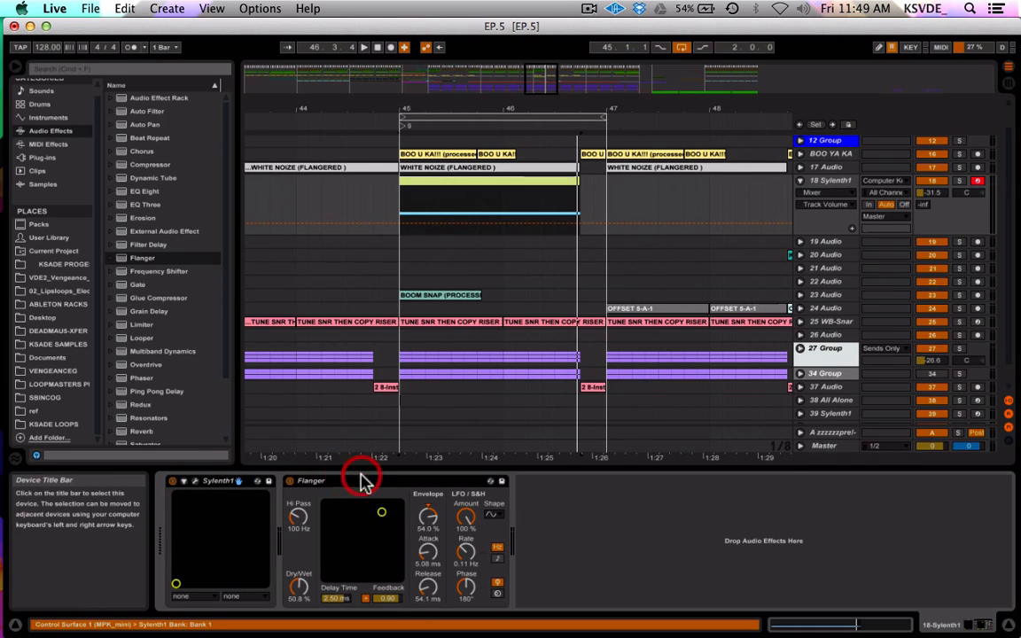
key(super+g)
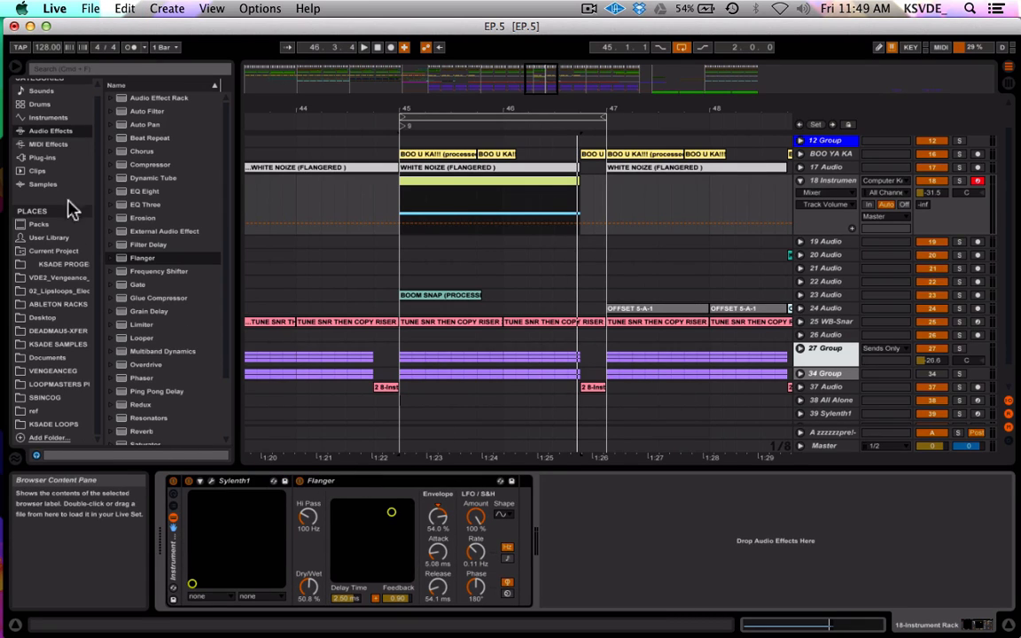
Save the Instrument Rack to the ABLETON RACKS folder under the name FLANGED noize
click(64, 304)
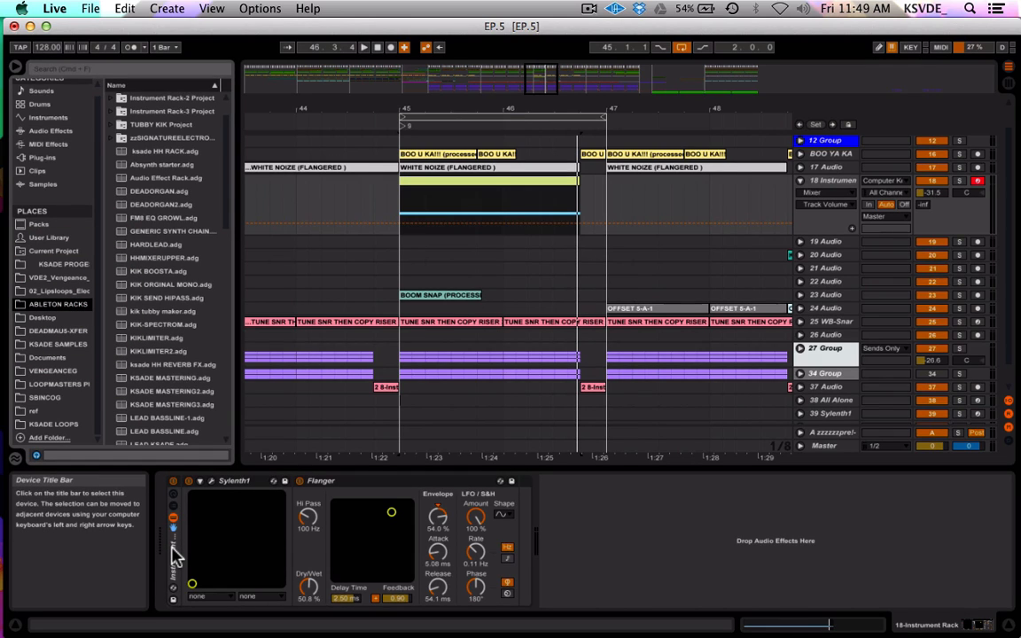
click(174, 555)
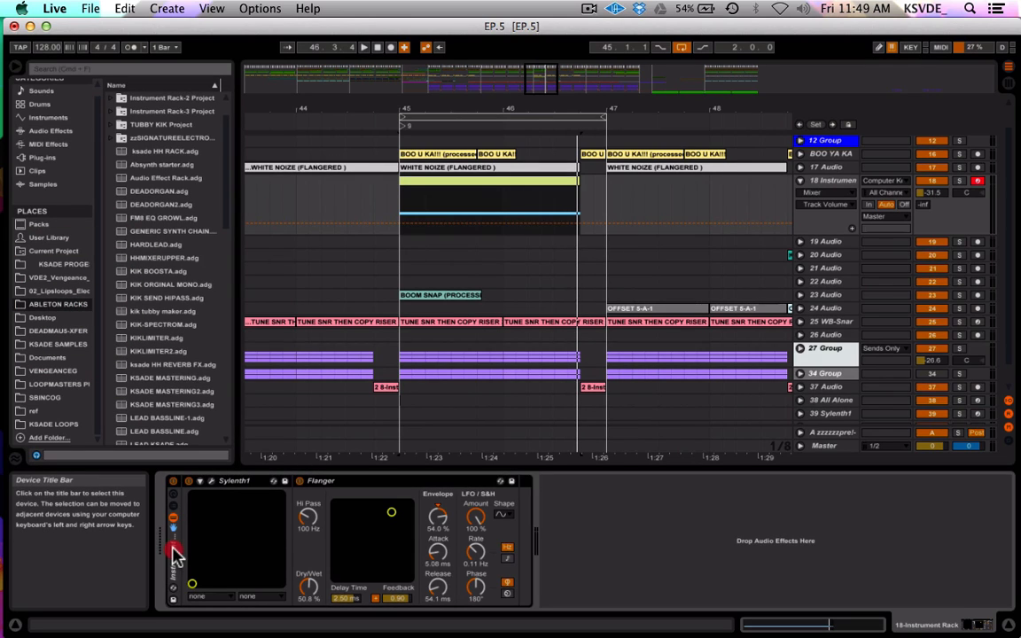
drag(174, 555, 160, 421)
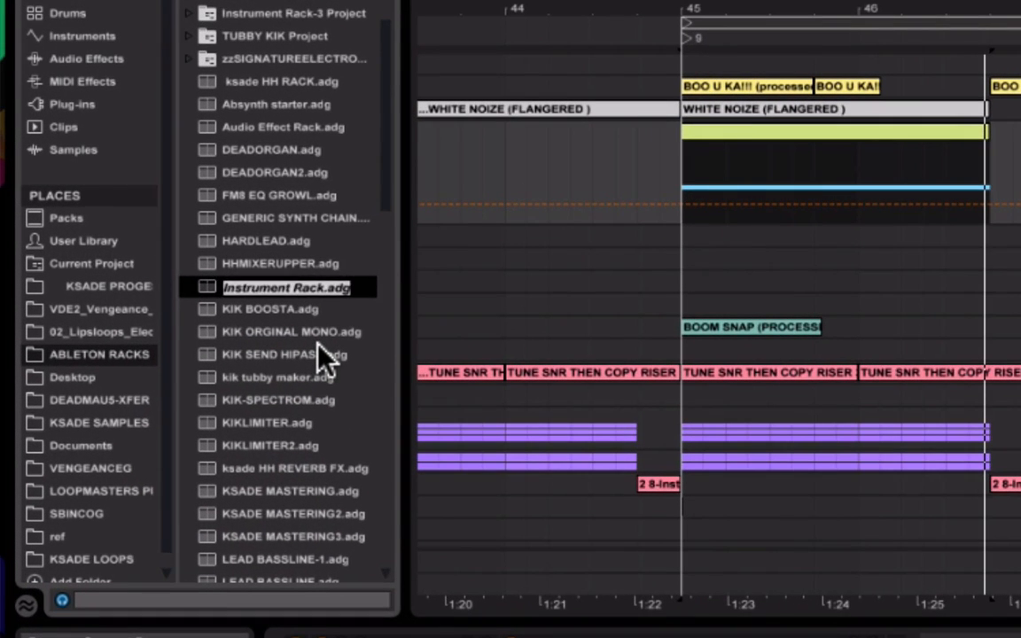
text(FLANG)
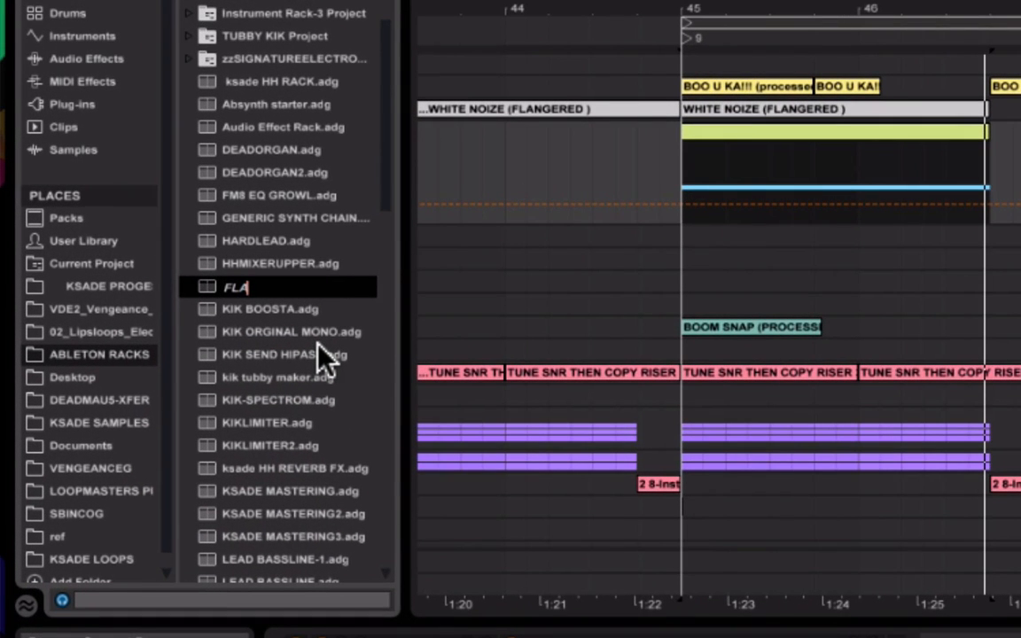
text(ED r)
text(oize)
key(Return)
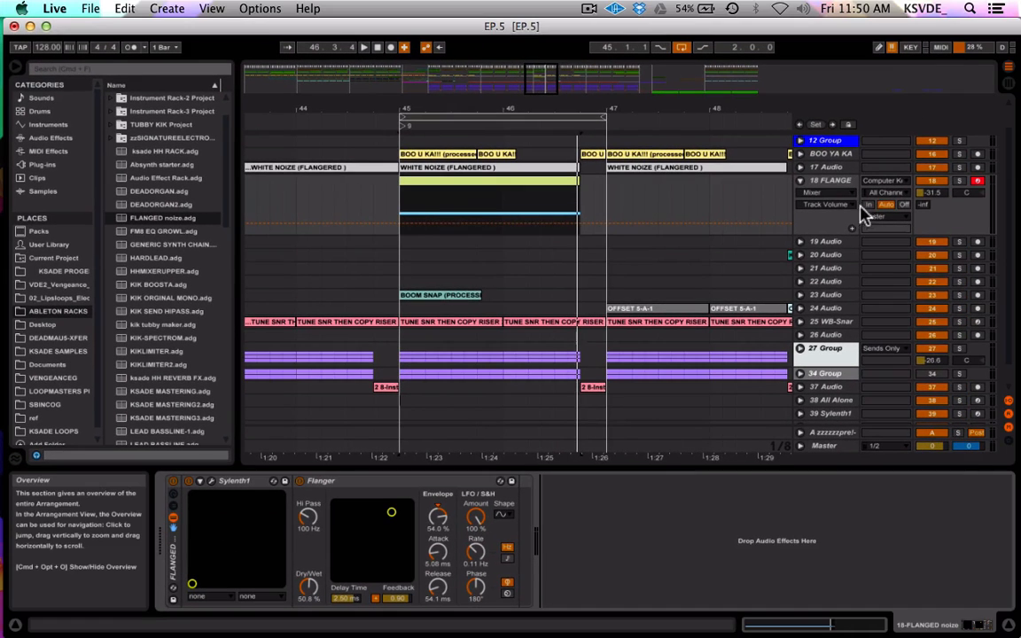
Delete track 18 containing the FLANGED noize rack and its MIDI clip
click(832, 180)
key(Delete)
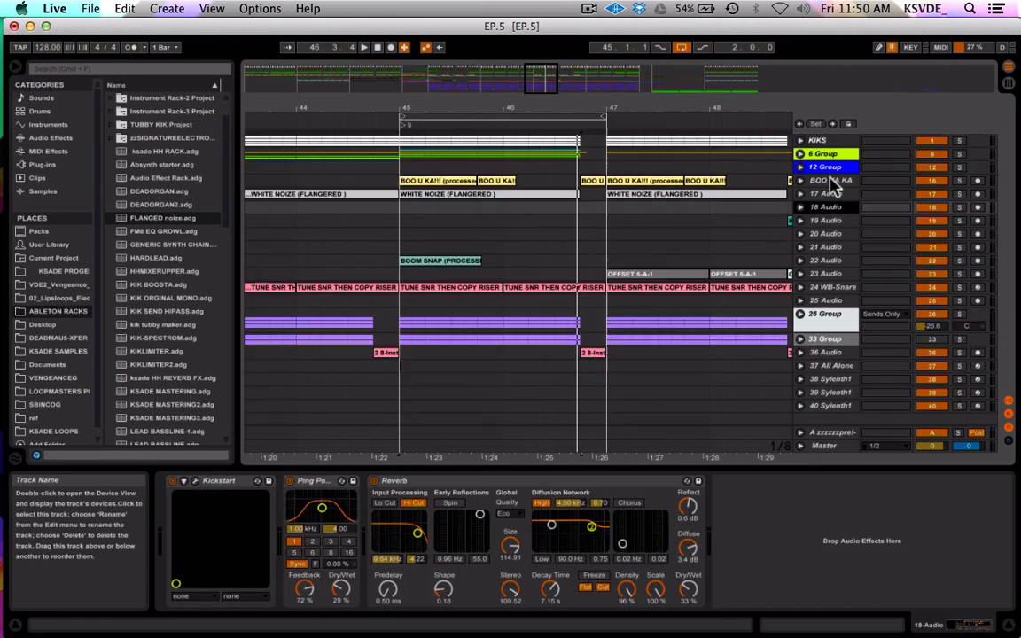